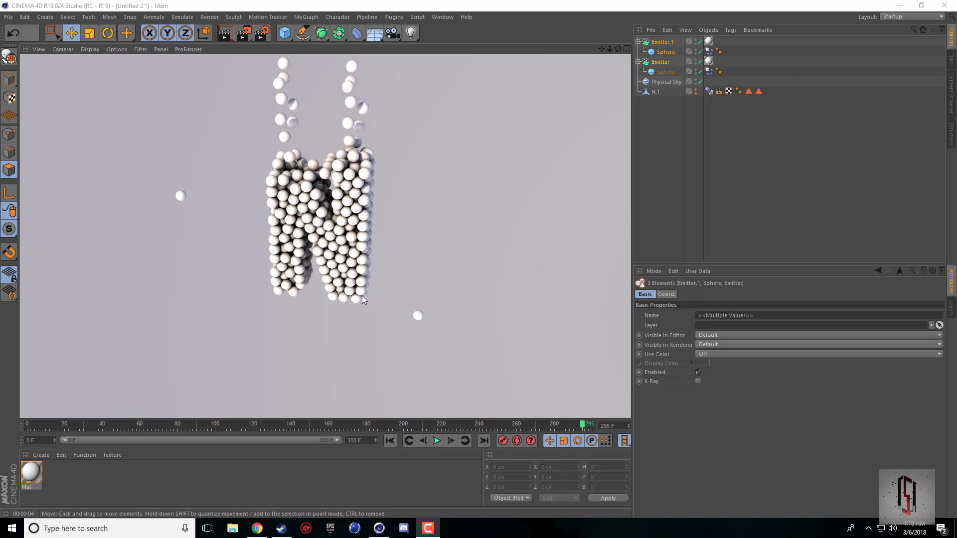
Play the falling-sphere simulation from the first frame, stop it partway and render the current view
left_click(390, 441)
left_click(437, 440)
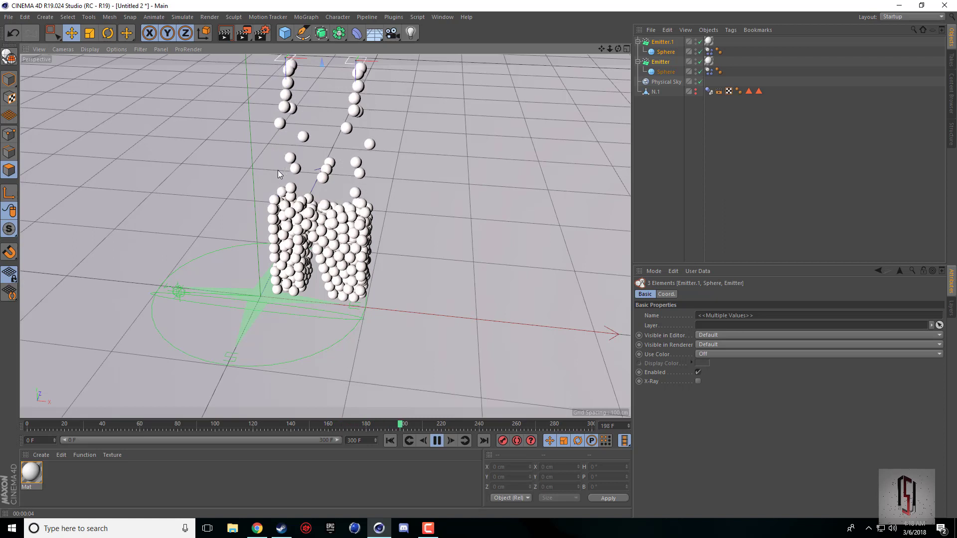
left_click(436, 444)
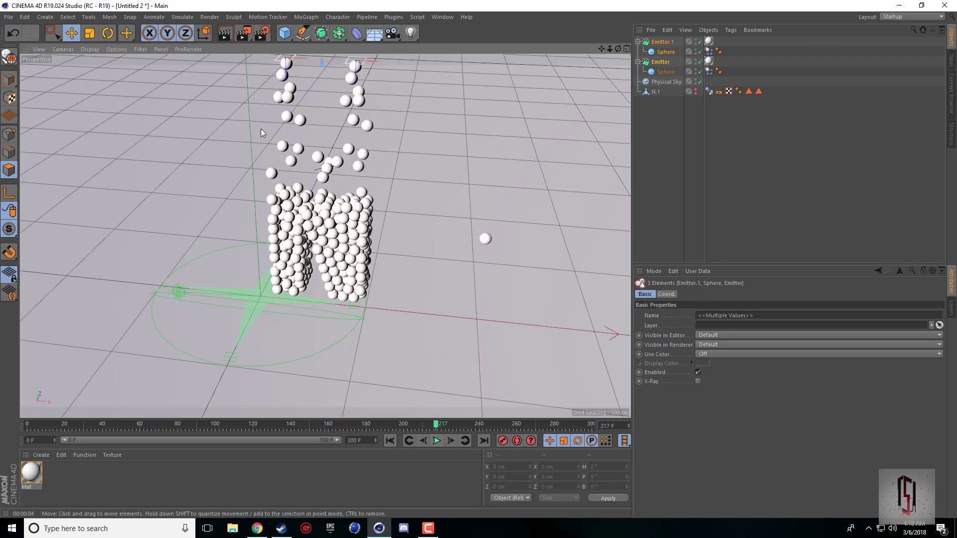
left_click(225, 33)
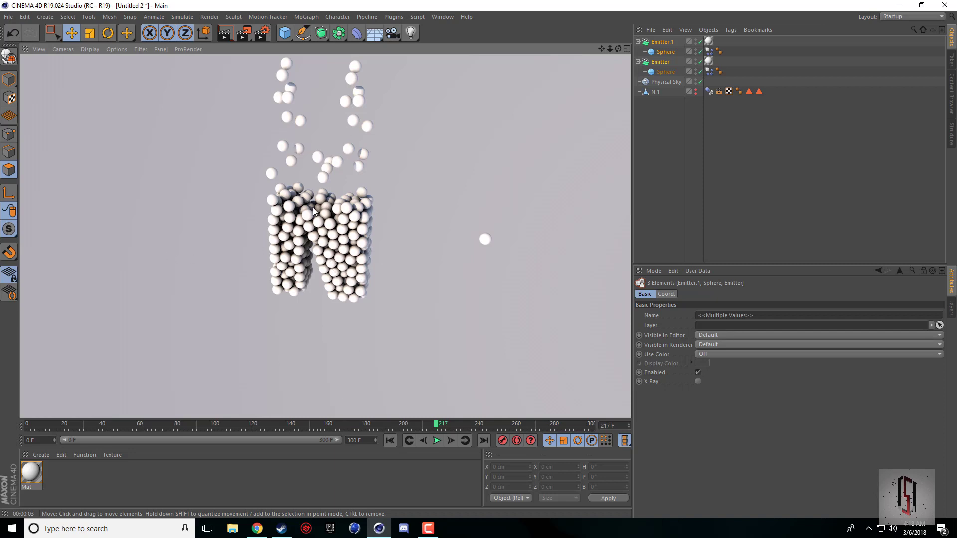
Return the animation to frame 0 and clear the object selection
left_click(284, 33)
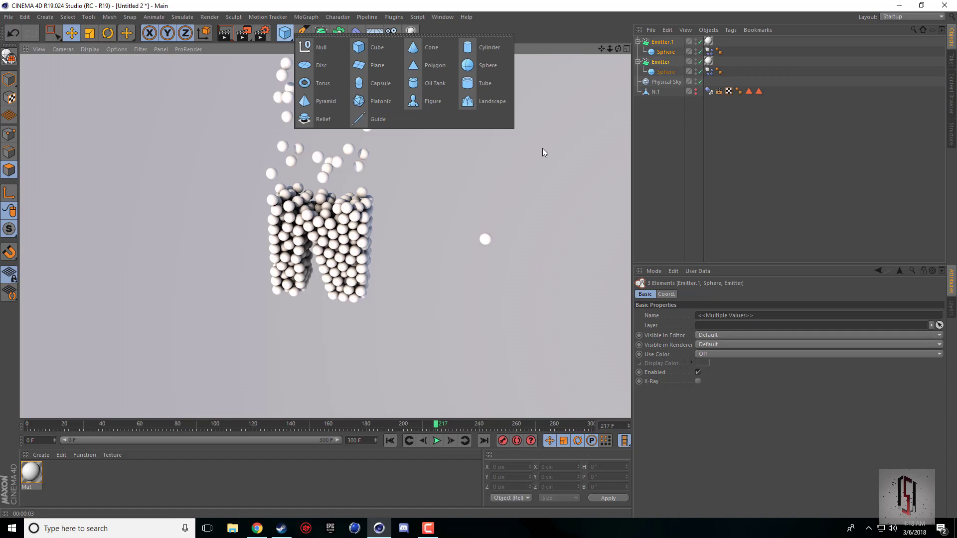
left_click_drag(601, 49, 611, 77)
scroll(357, 244, "up", 1)
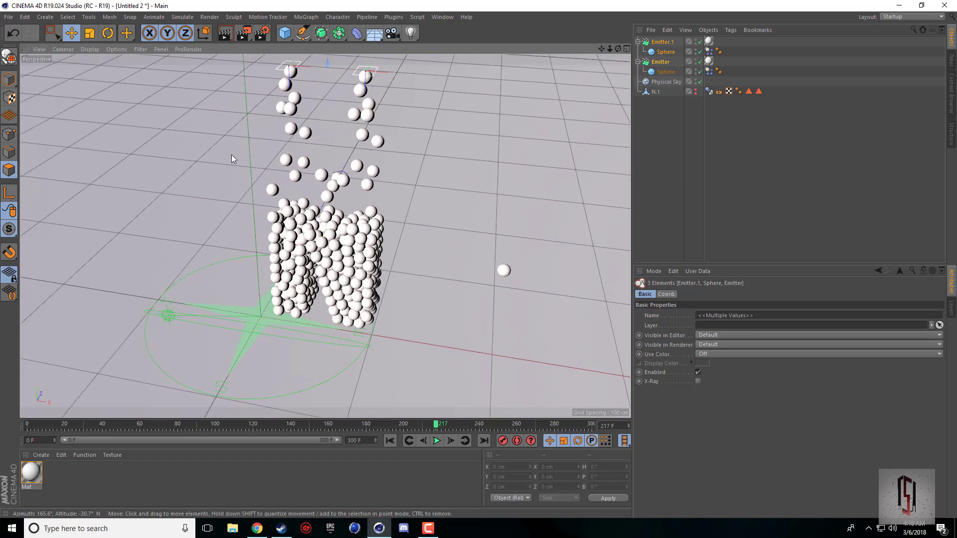
left_click(391, 441)
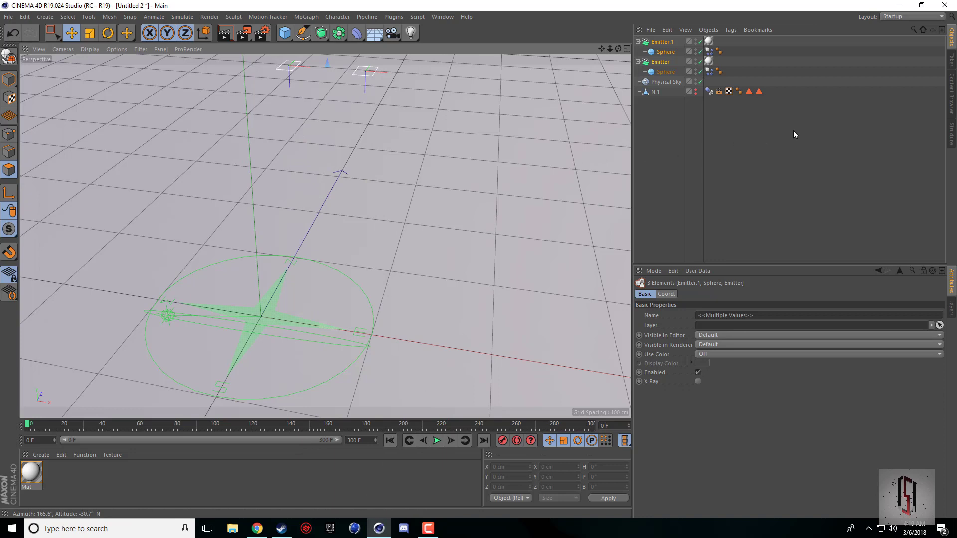
left_click_drag(794, 130, 713, 97)
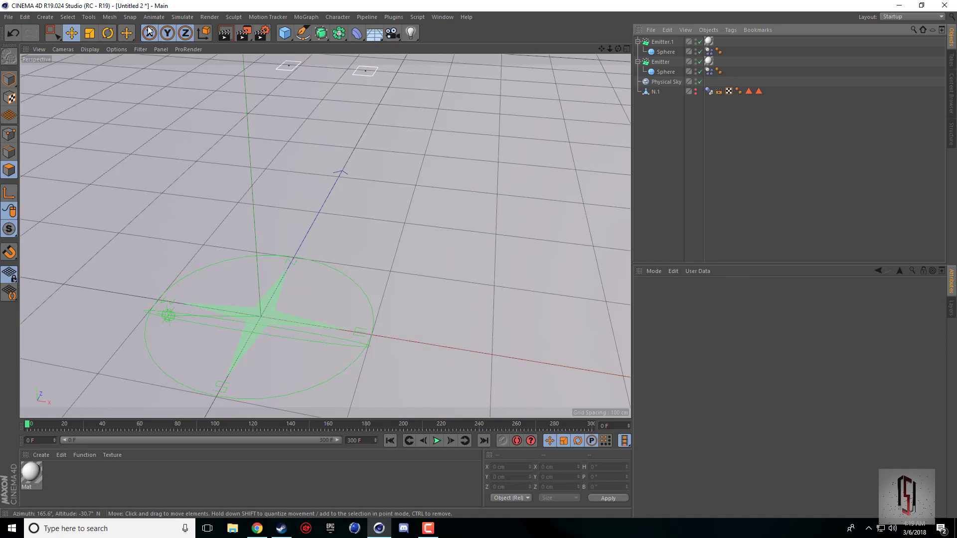
Create a new empty project
left_click(9, 17)
left_click(22, 26)
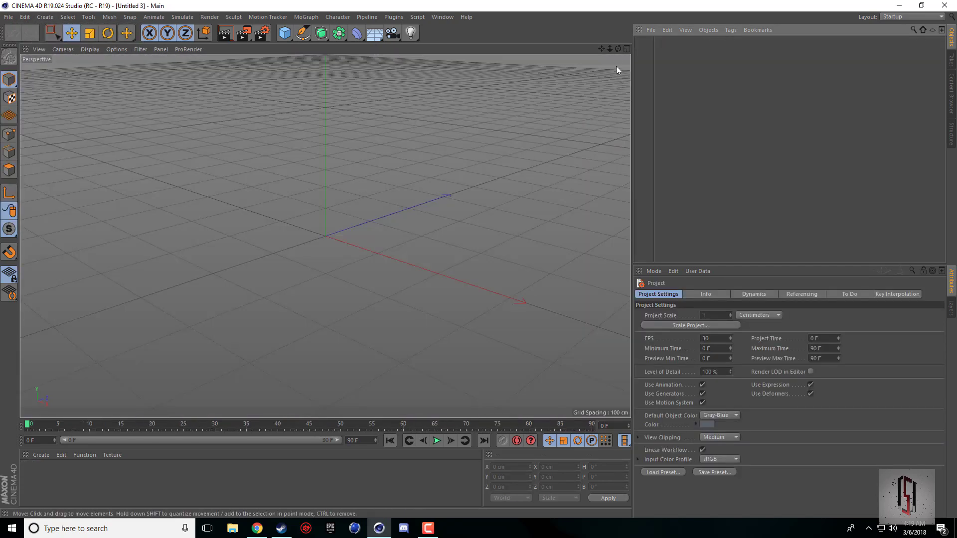
left_click_drag(617, 49, 641, 67)
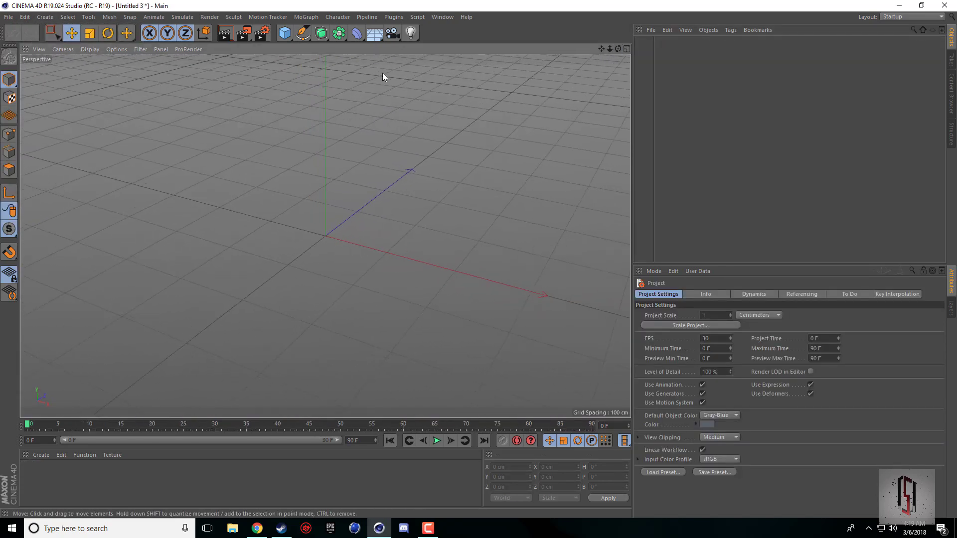
left_click(289, 37)
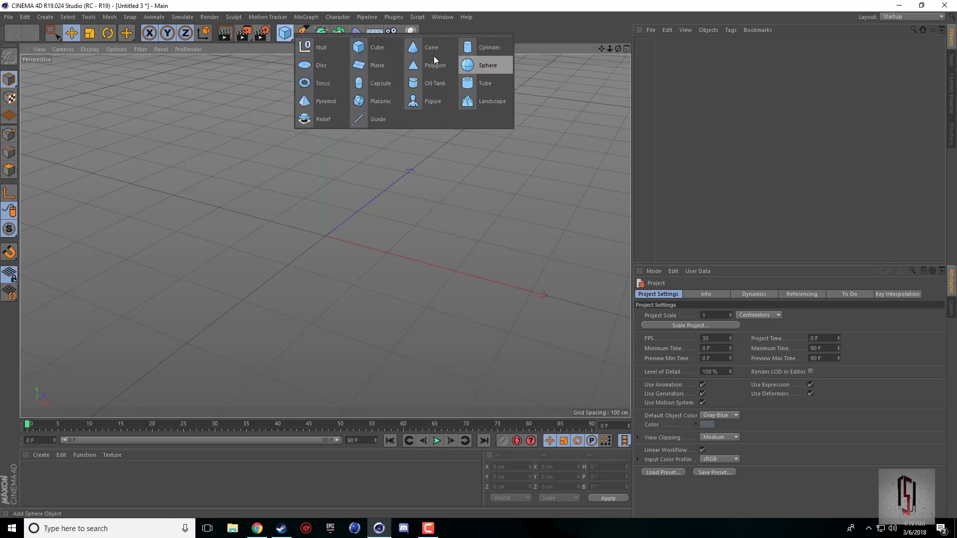
left_click(232, 104)
Add a MoText object and replace its text with the letter V
left_click(306, 16)
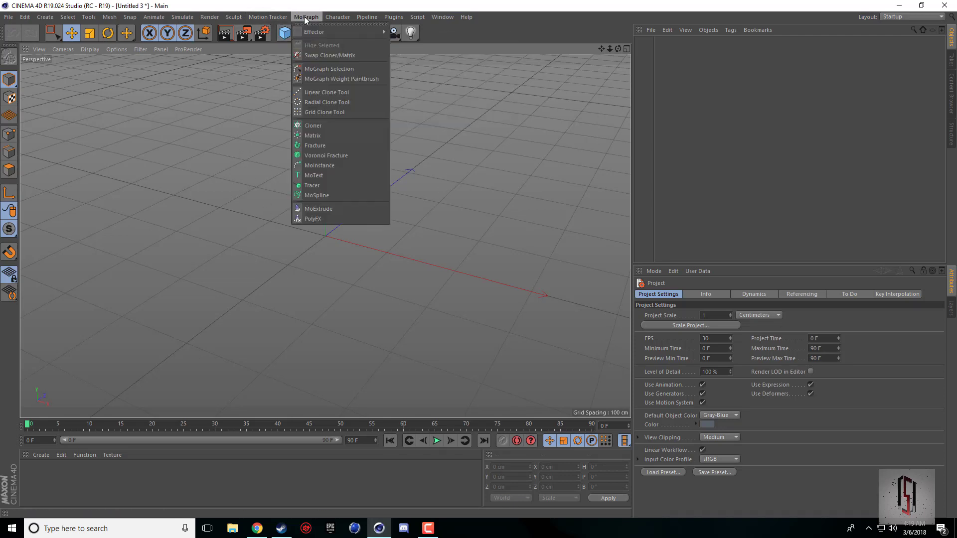
left_click(319, 175)
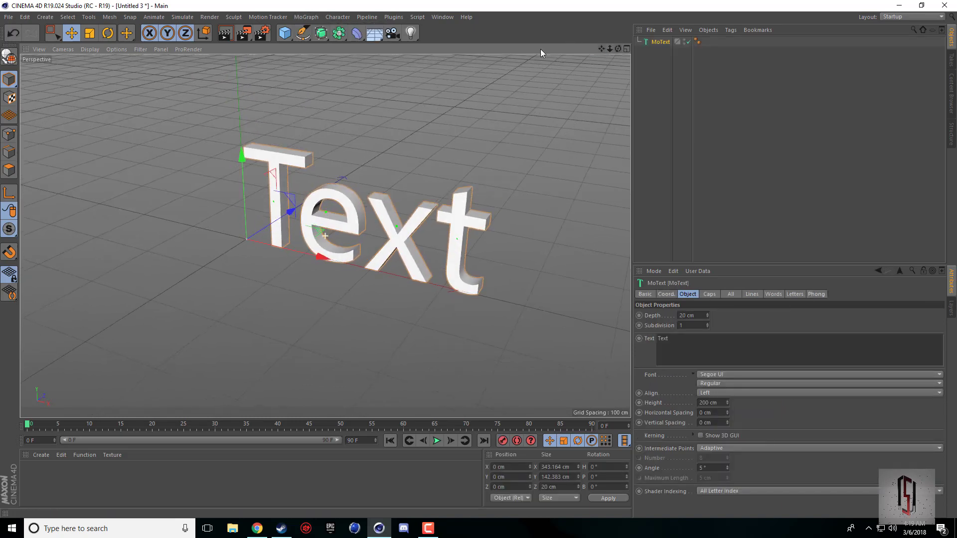
left_click(303, 33)
left_click(698, 347)
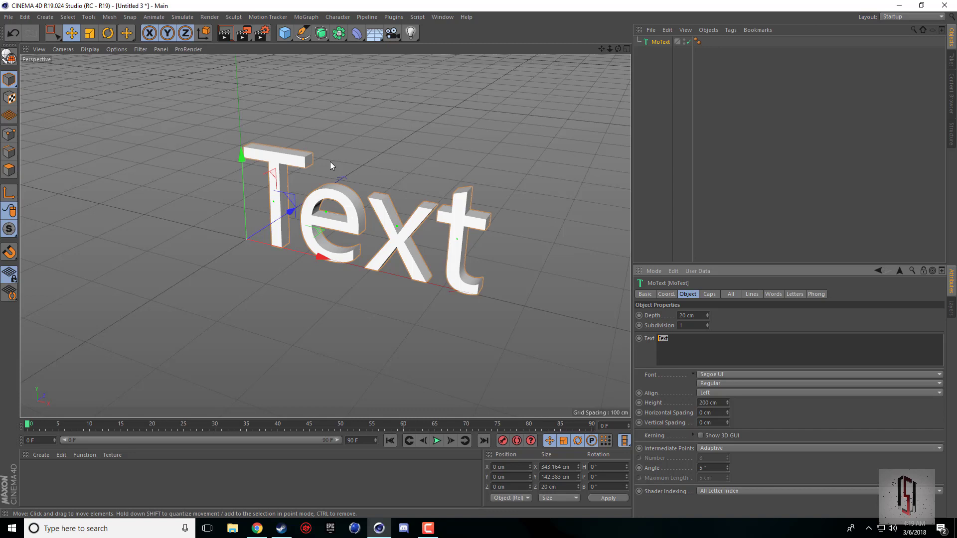
left_click(665, 172)
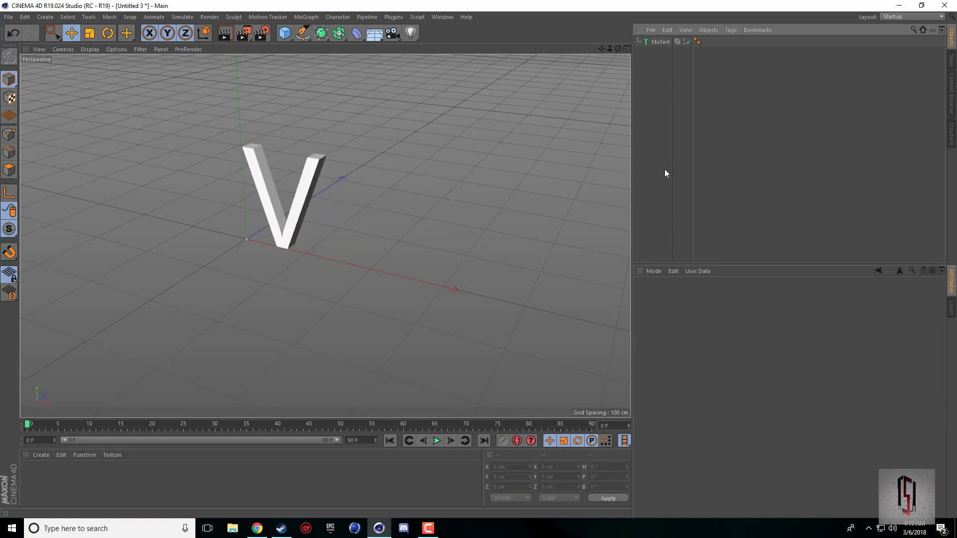
Set the font of the V text object to Impact
left_click(306, 192)
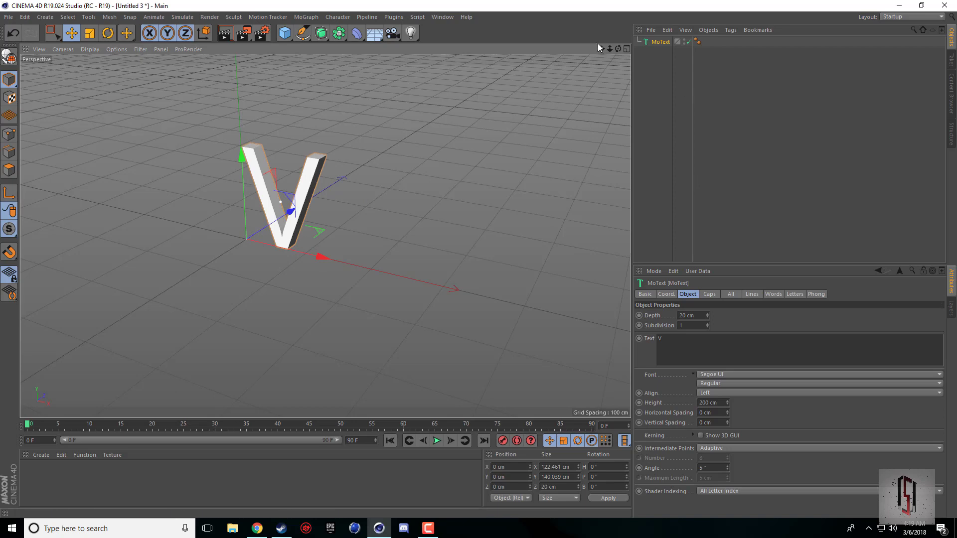
left_click_drag(601, 47, 576, 79)
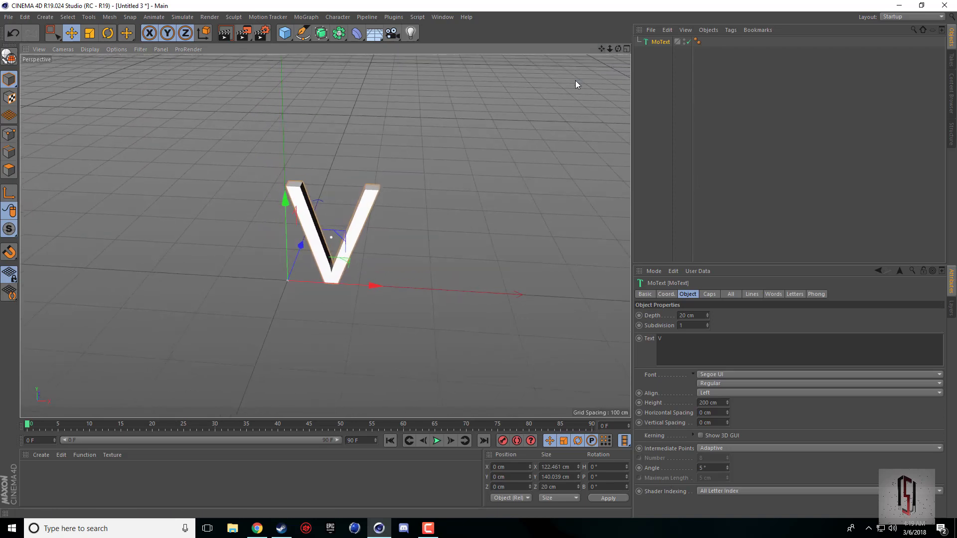
scroll(408, 217, "up", 4)
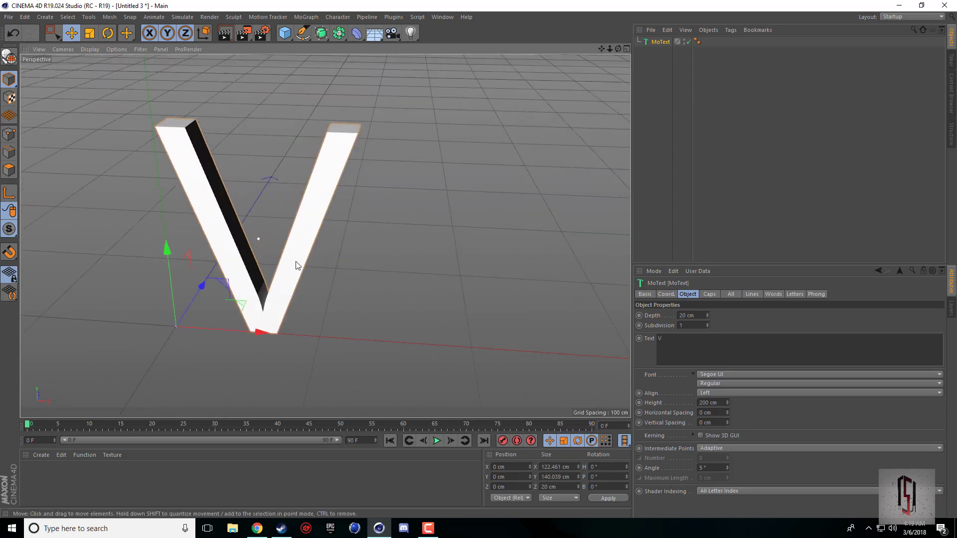
left_click_drag(600, 52, 327, 312)
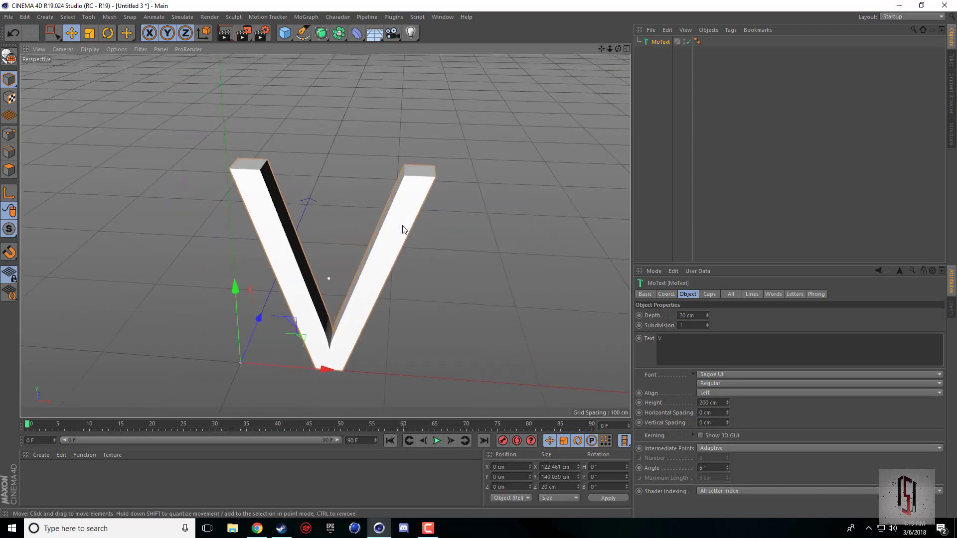
left_click(711, 375)
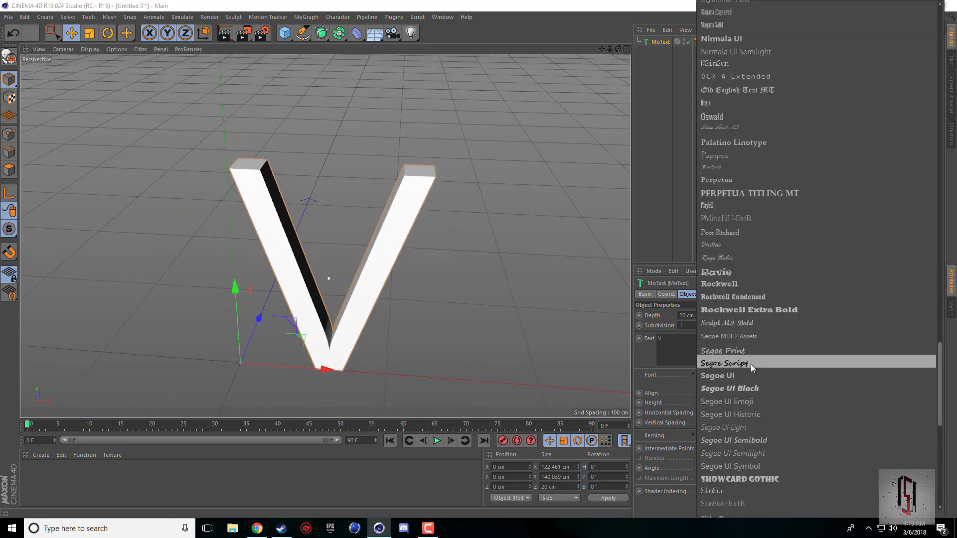
scroll(782, 413, "up", 20)
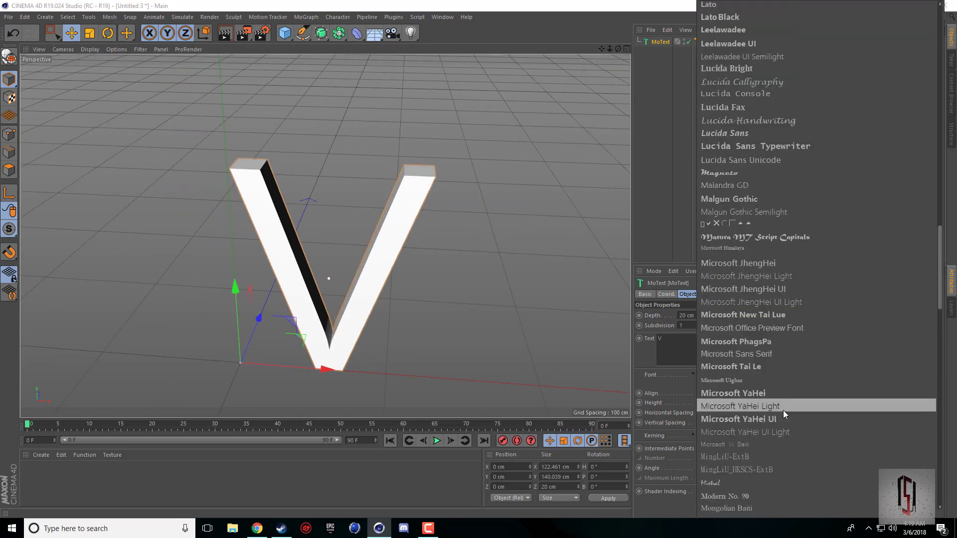
scroll(756, 177, "up", 6)
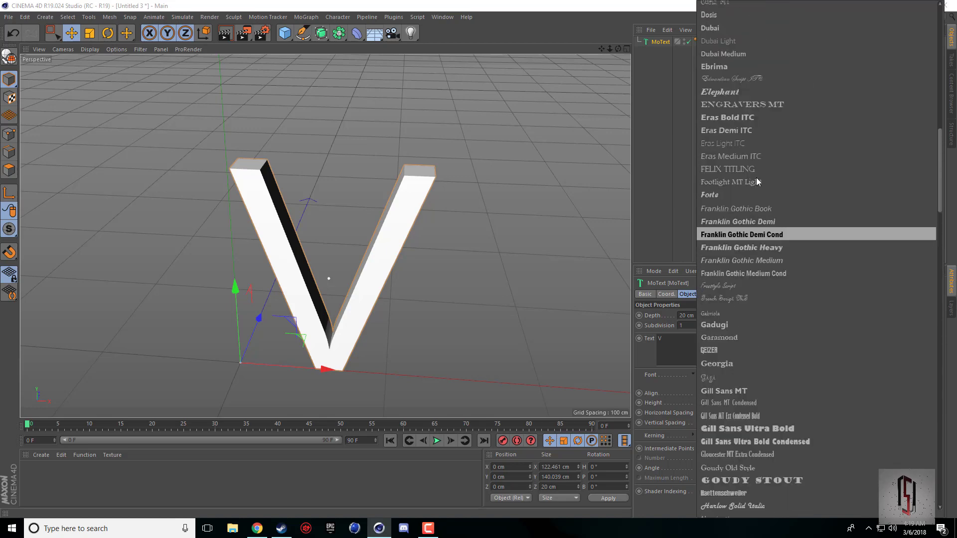
scroll(754, 116, "up", 6)
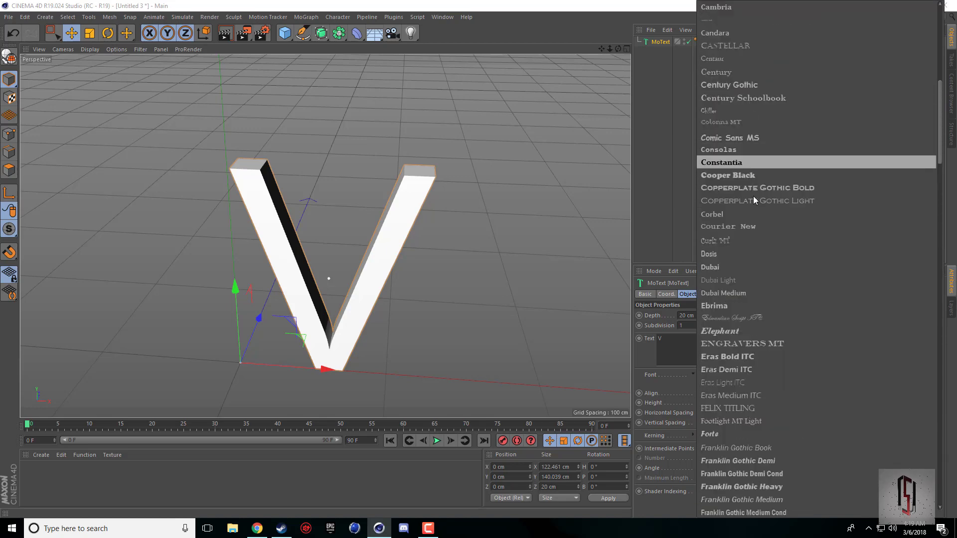
scroll(752, 209, "down", 6)
scroll(737, 316, "down", 5)
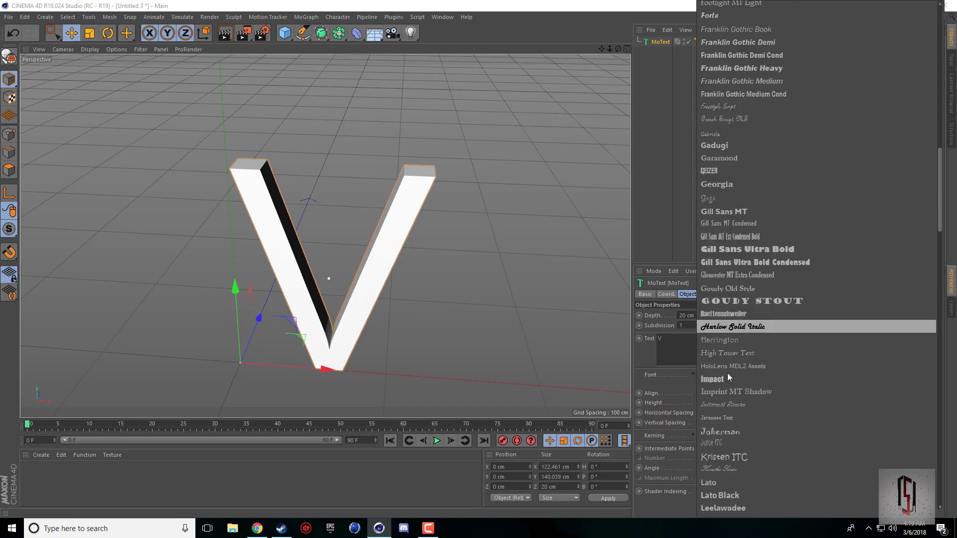
left_click(728, 377)
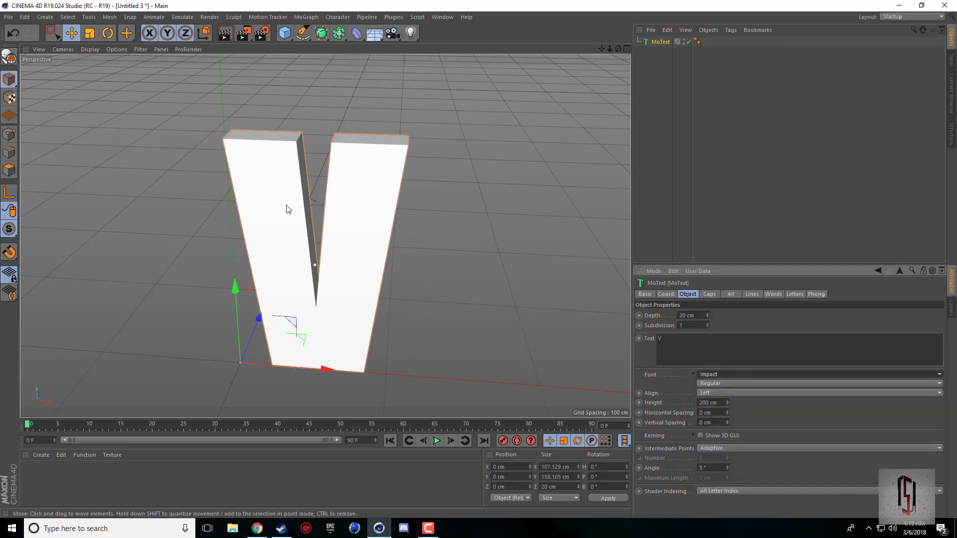
Set the extrusion depth of the V text to 50 cm
left_click_drag(618, 49, 618, 90)
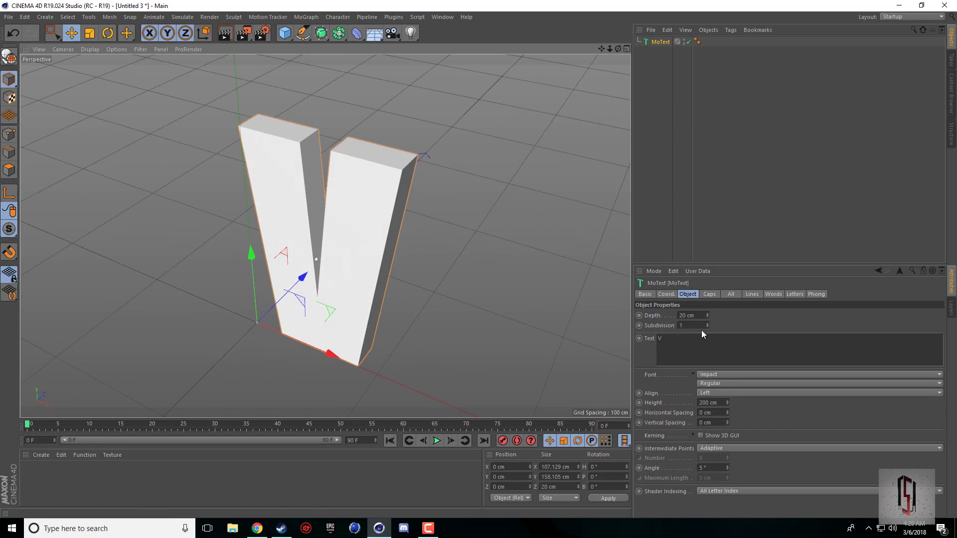
left_click_drag(698, 316, 605, 332)
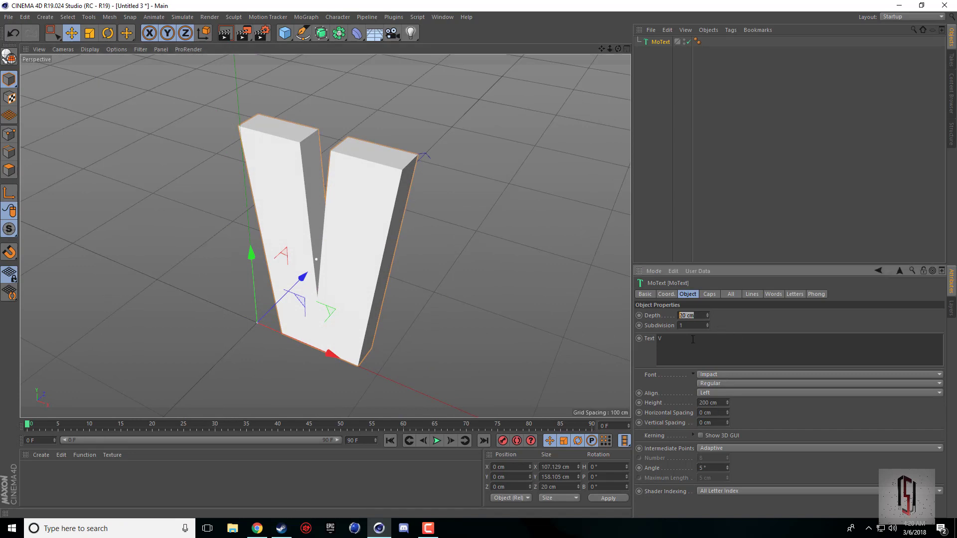
type("50")
key("Return")
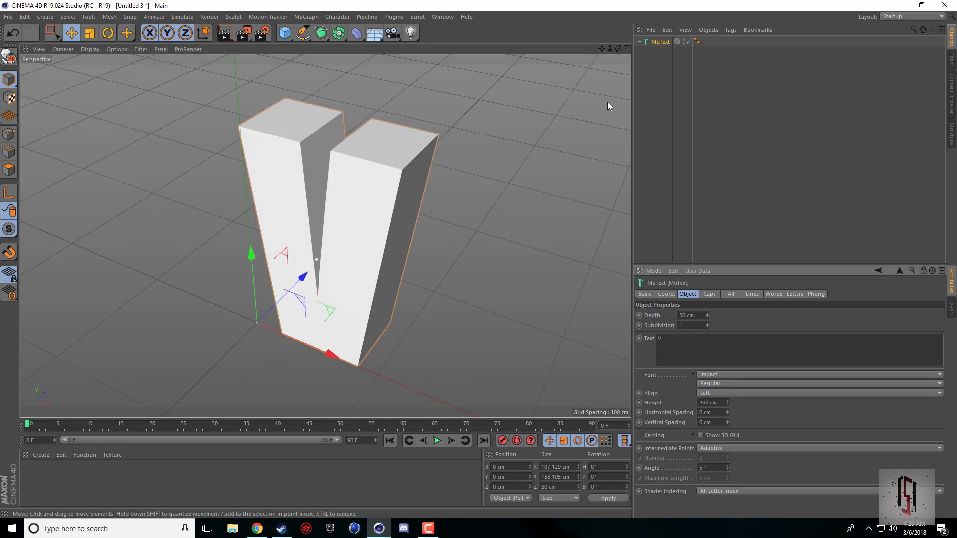
Switch to polygon mode and convert the MoText object into an editable hierarchy
left_click_drag(617, 50, 387, 174)
scroll(387, 175, "down", 3)
left_click_drag(601, 48, 487, 132)
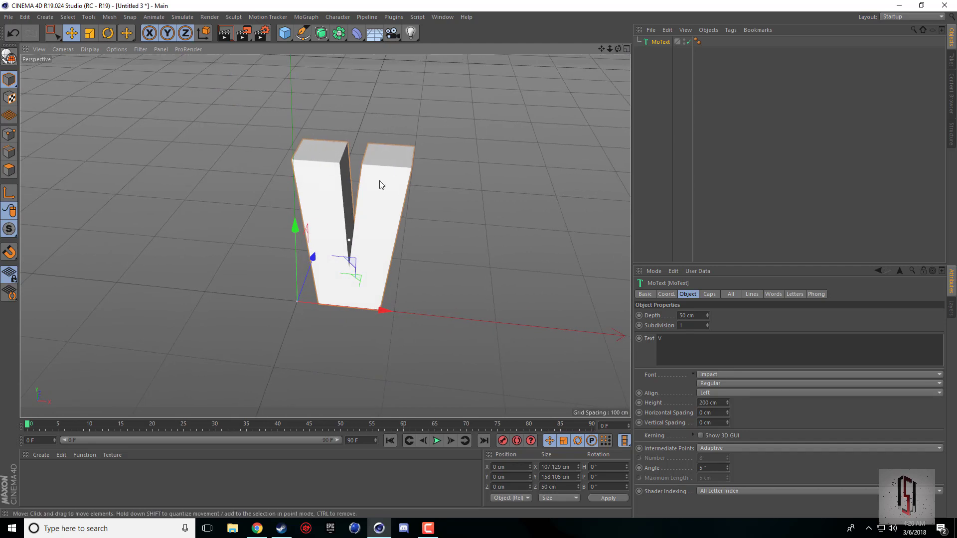
left_click(9, 170)
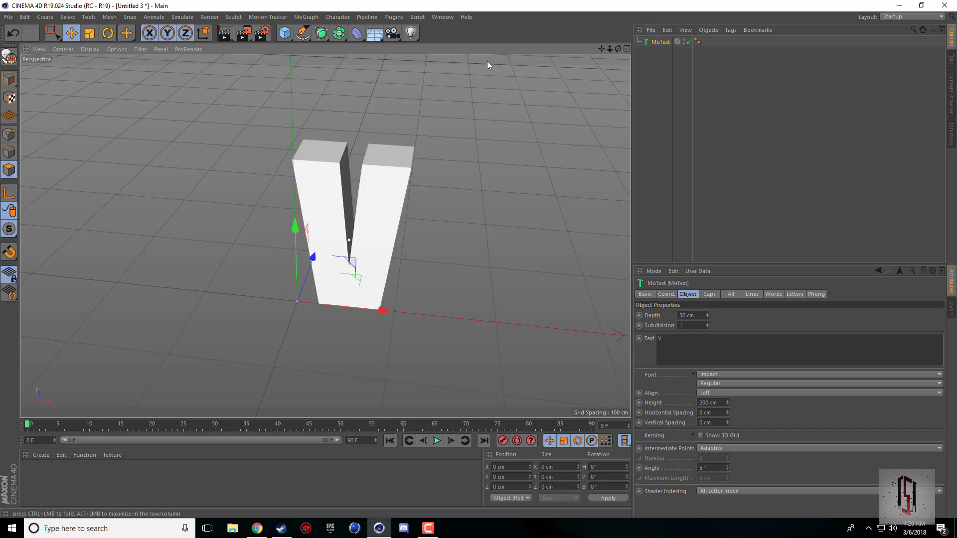
left_click(9, 57)
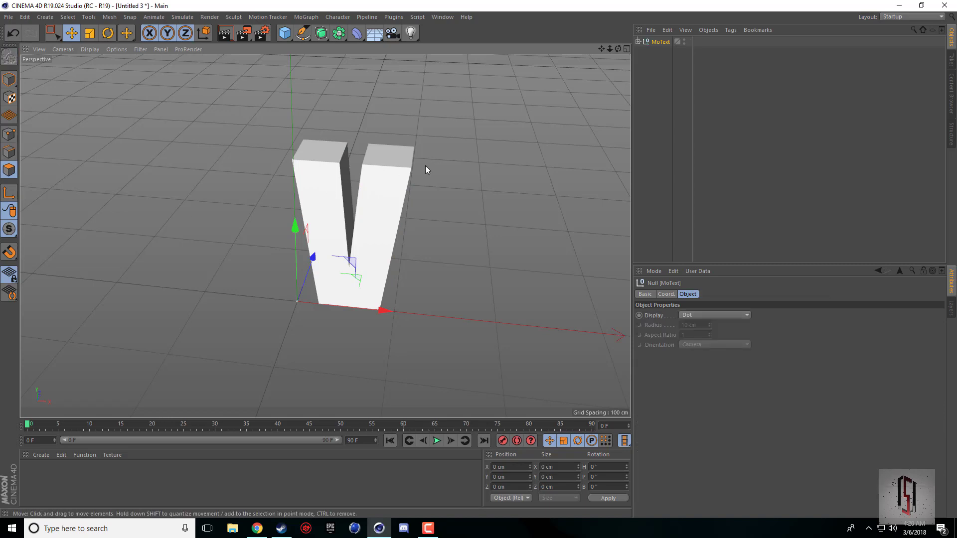
Move the V extrude object out of the MoText hierarchy to the top level and delete the leftover MoText nulls
left_click(638, 41)
left_click(643, 51)
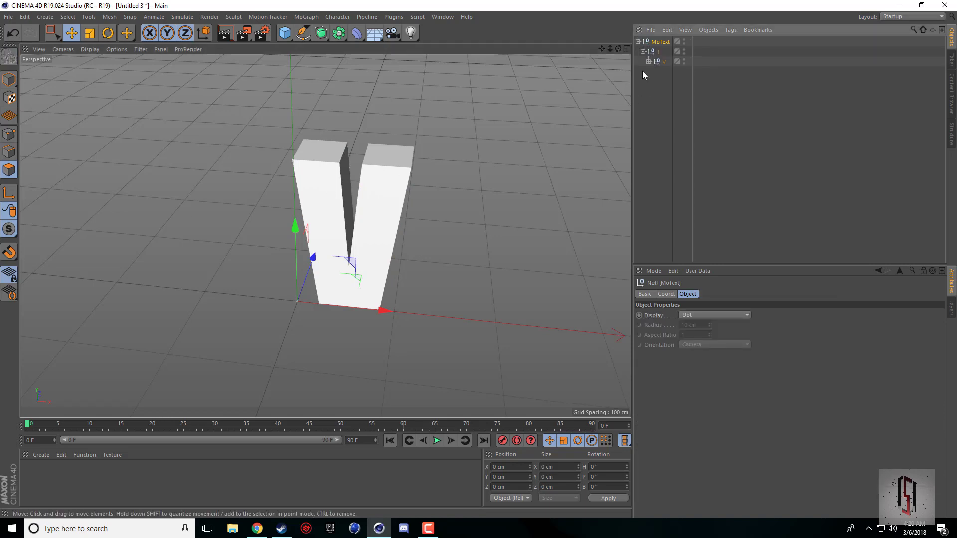
left_click(649, 61)
left_click(663, 72)
left_click(654, 72)
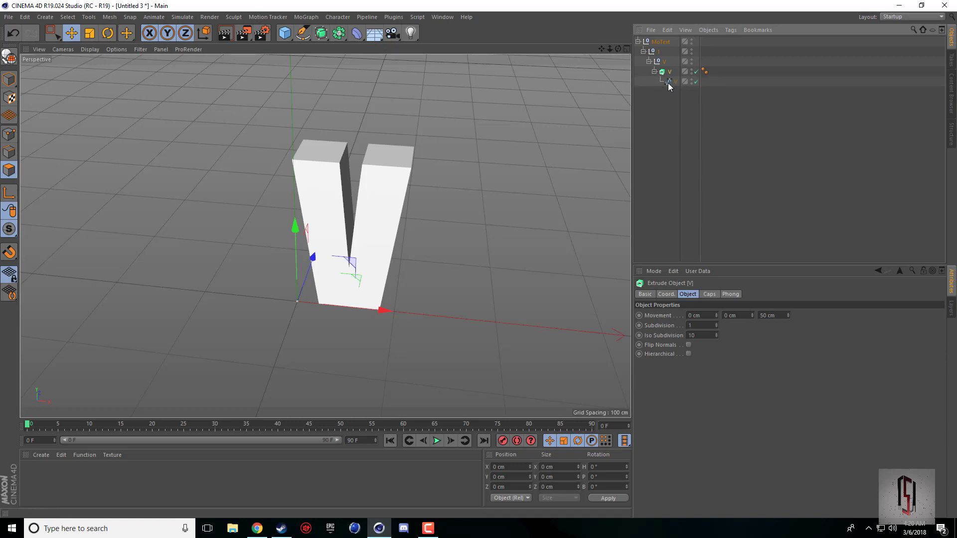
left_click(668, 82)
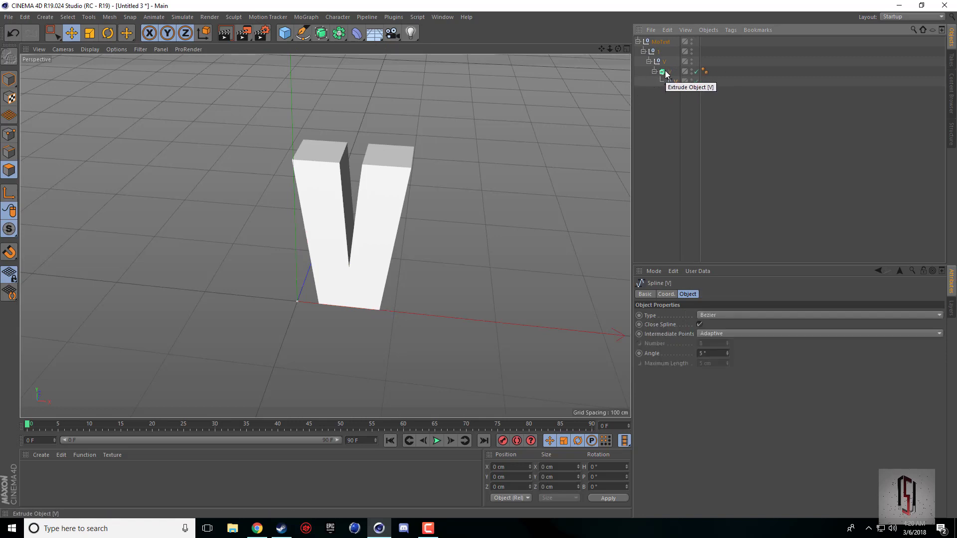
left_click_drag(664, 73, 658, 103)
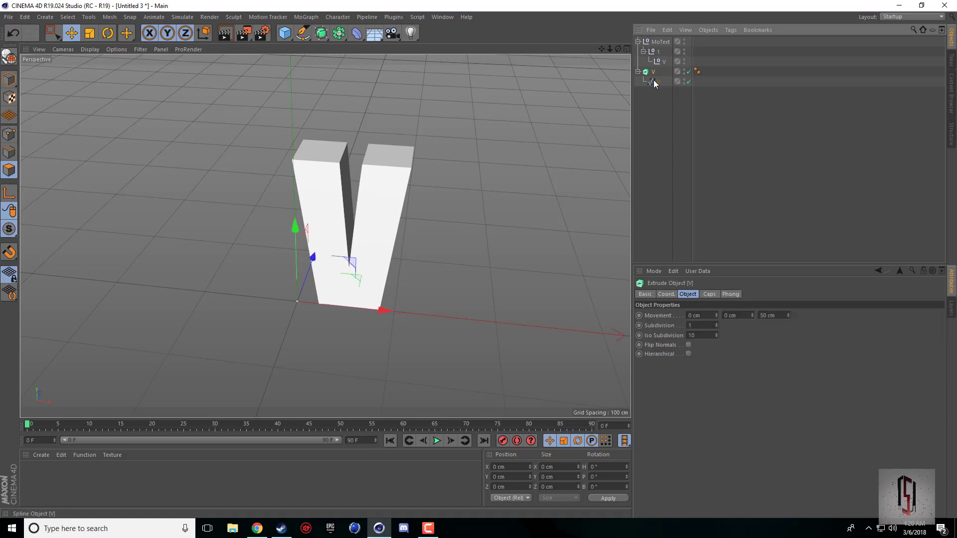
left_click(659, 42)
key("Delete")
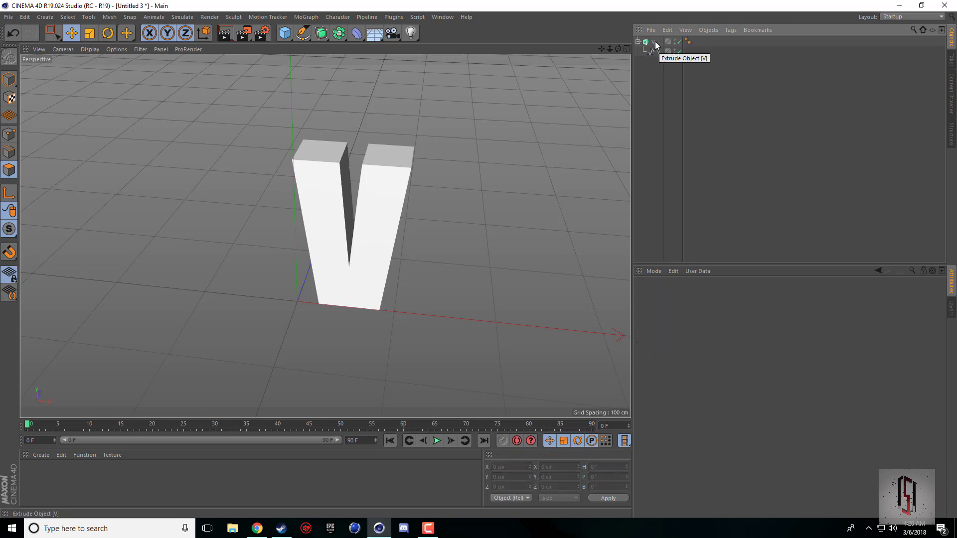
Merge the V extrude object and its child spline into a single polygon object with Connect Objects + Delete
left_click(656, 44)
left_click(657, 53, "ctrl")
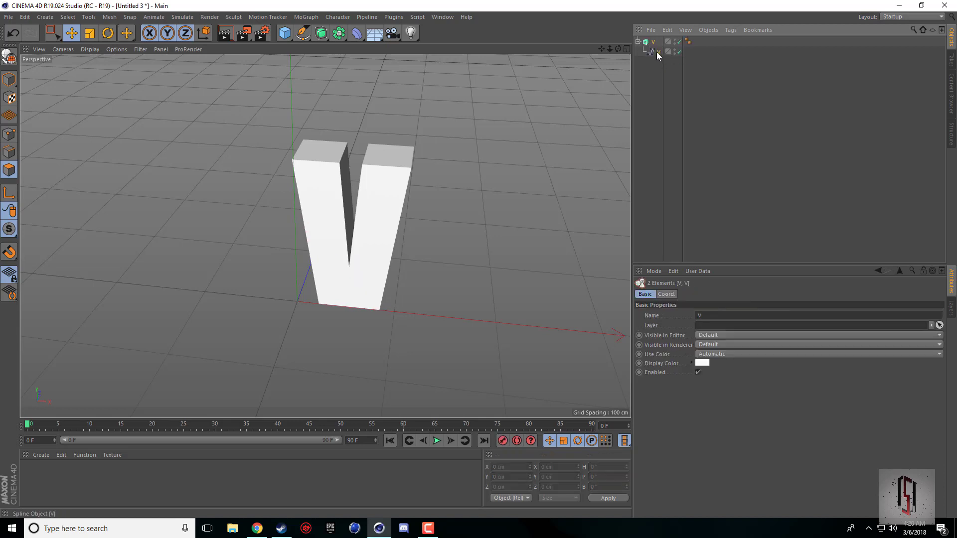
right_click(657, 51)
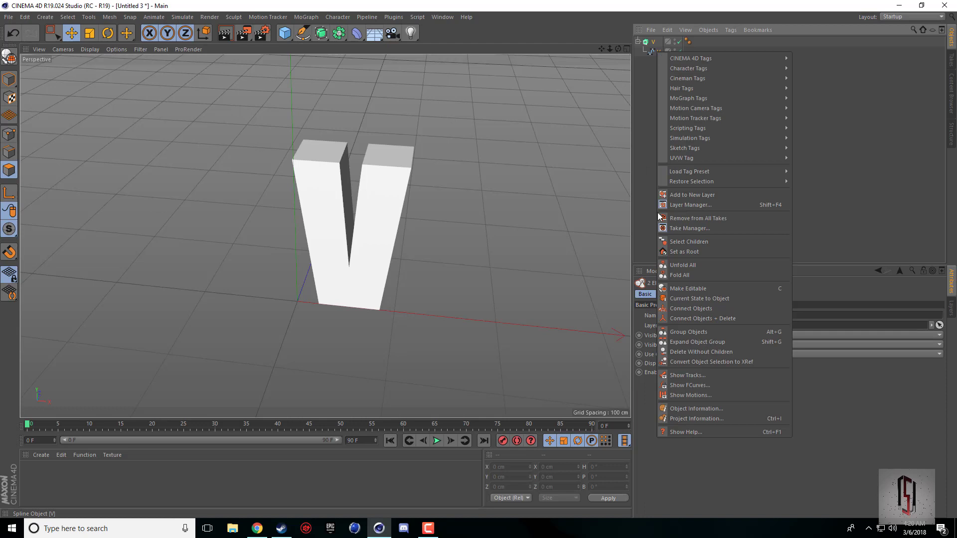
left_click(690, 318)
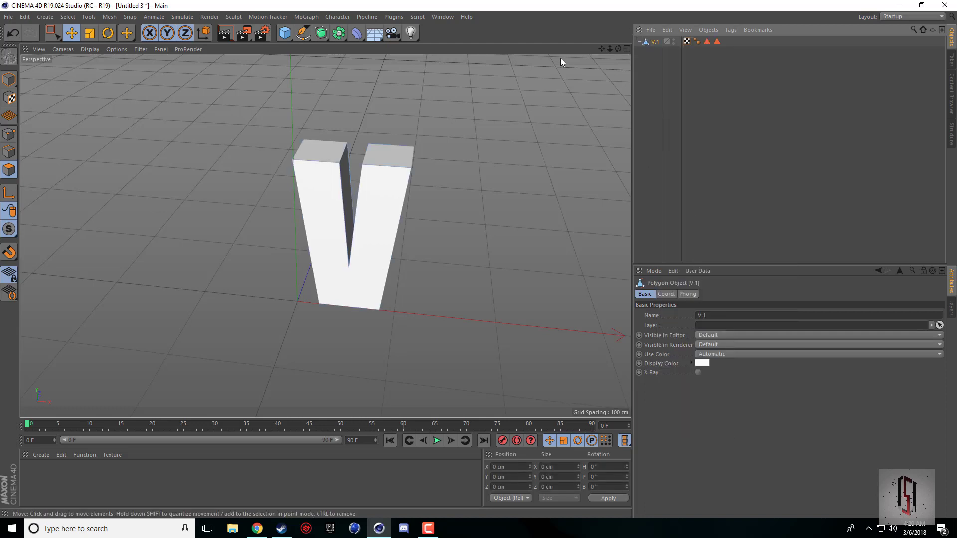
Delete the two top cap polygons of the V so both arms are open at the top
left_click_drag(601, 48, 579, 63)
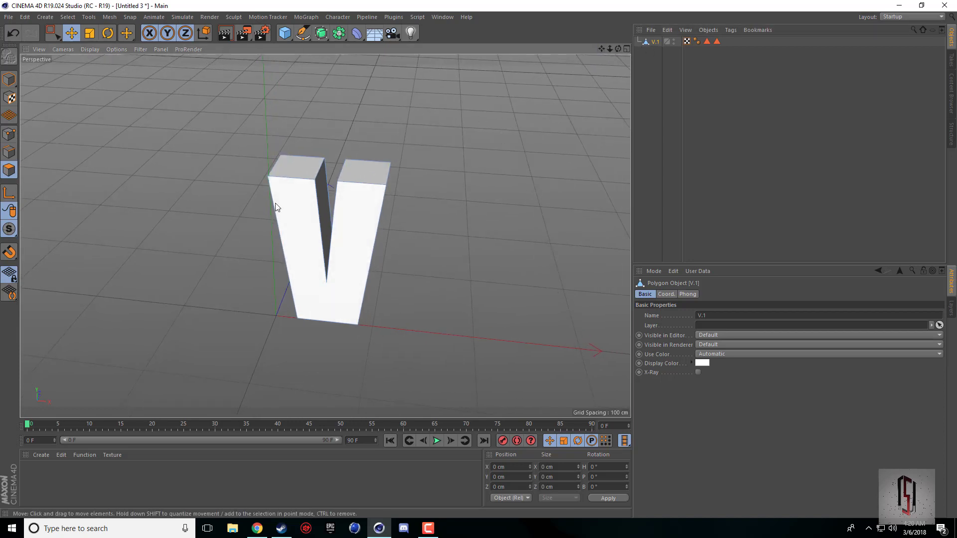
left_click(356, 174)
left_click(301, 172, "shift")
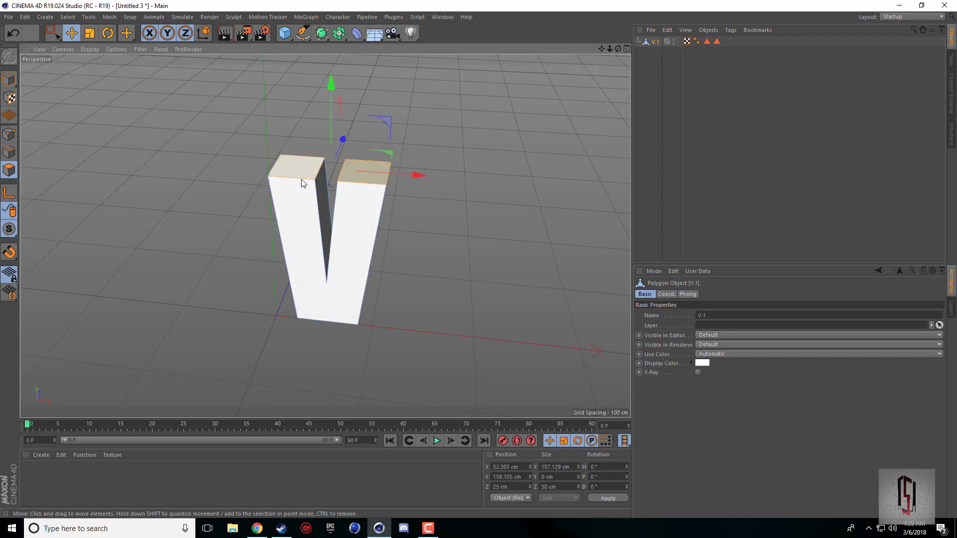
key("Delete")
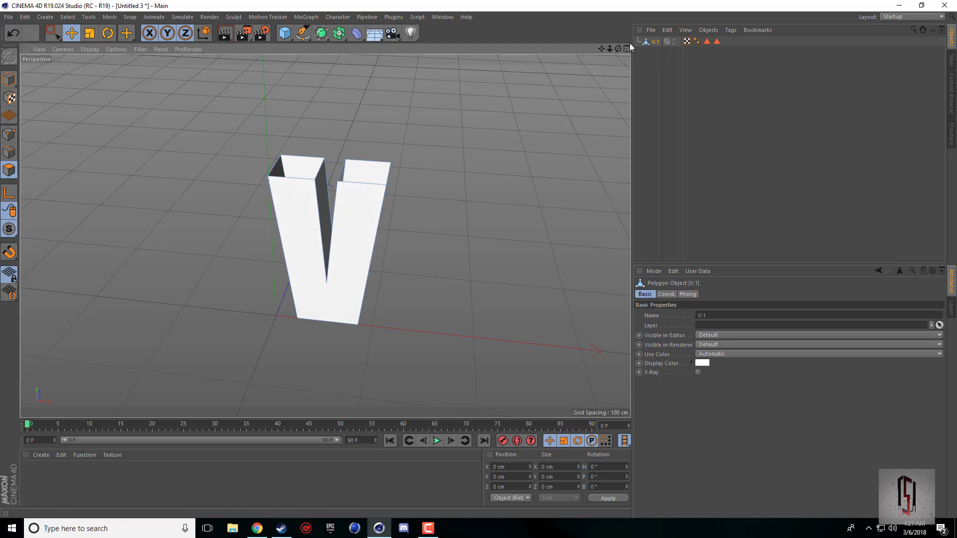
Test-render the view to examine the open-topped V, and orbit around it
left_click(226, 35)
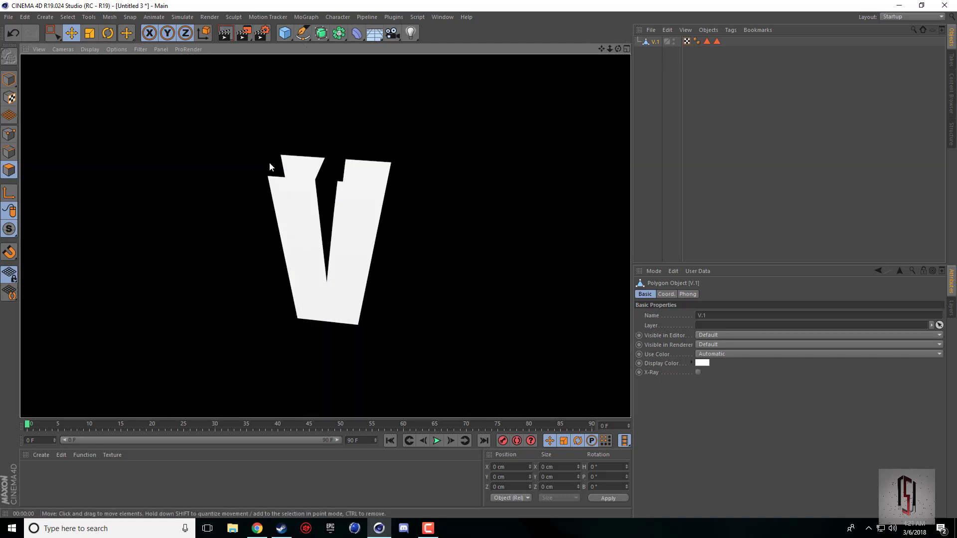
left_click(298, 240)
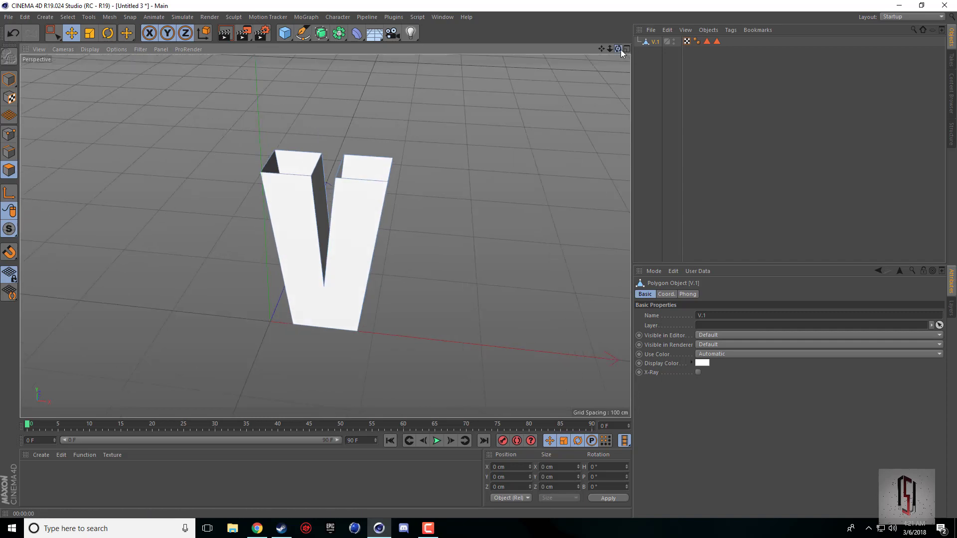
left_click_drag(619, 49, 593, 69)
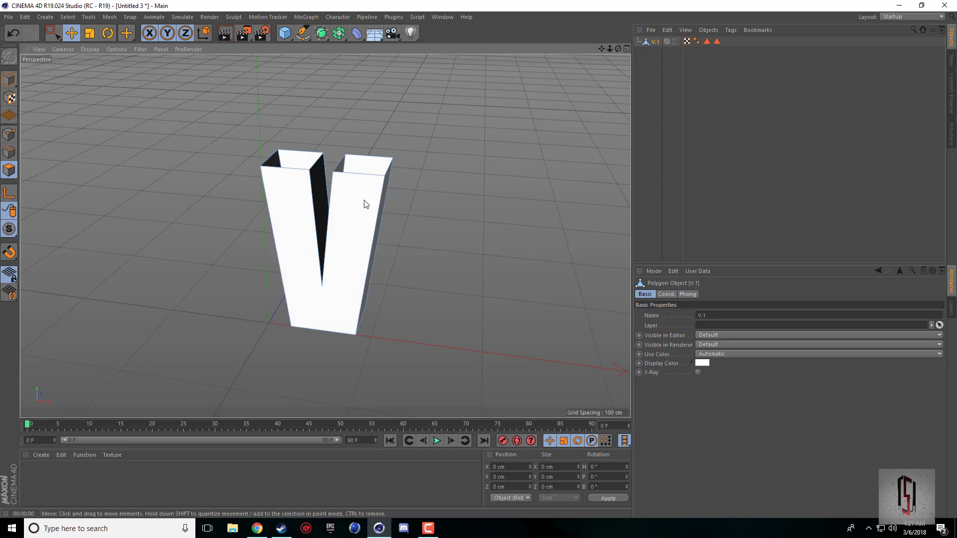
left_click(674, 40)
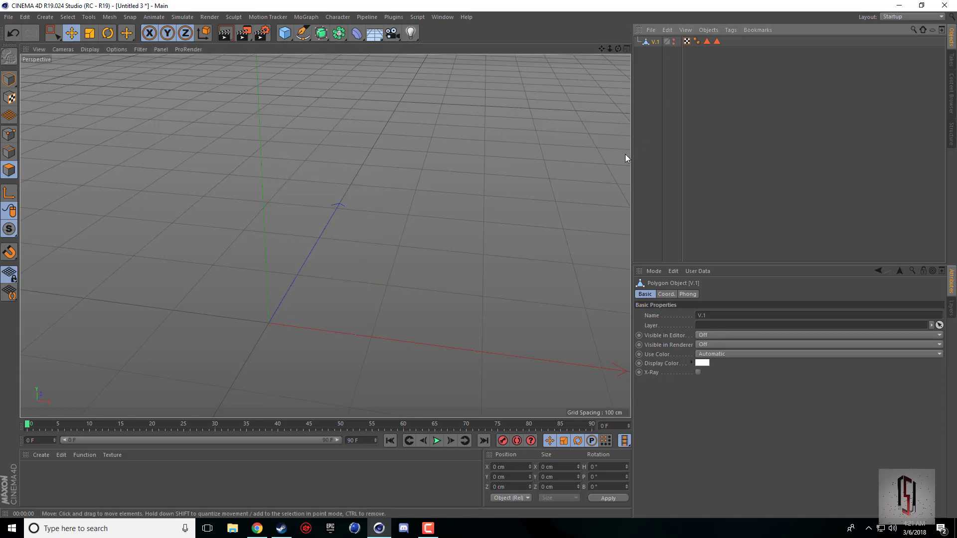
left_click(225, 35)
left_click(674, 44)
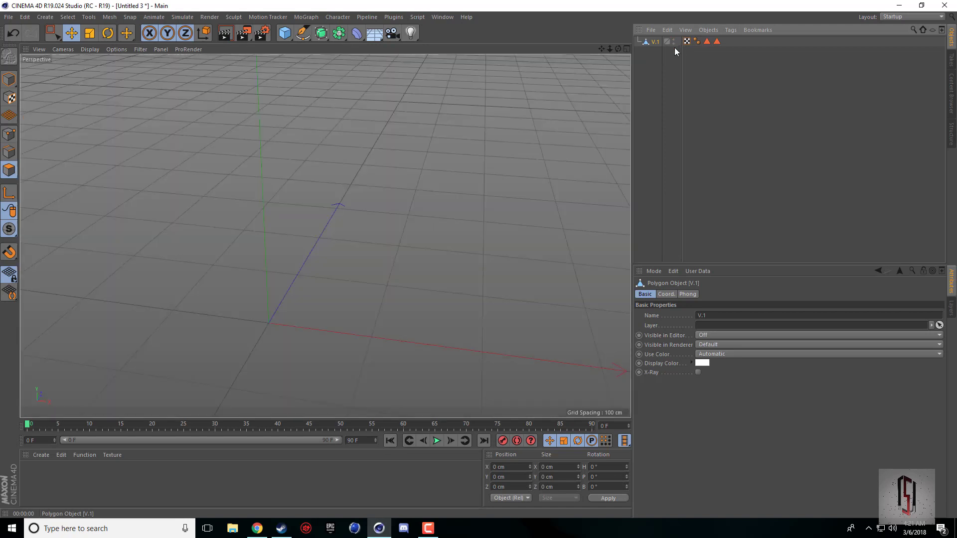
left_click(674, 40)
Add a Compositing tag to the V object, disable Seen by Camera and test-render the view
right_click(669, 42)
mouse_move(692, 46)
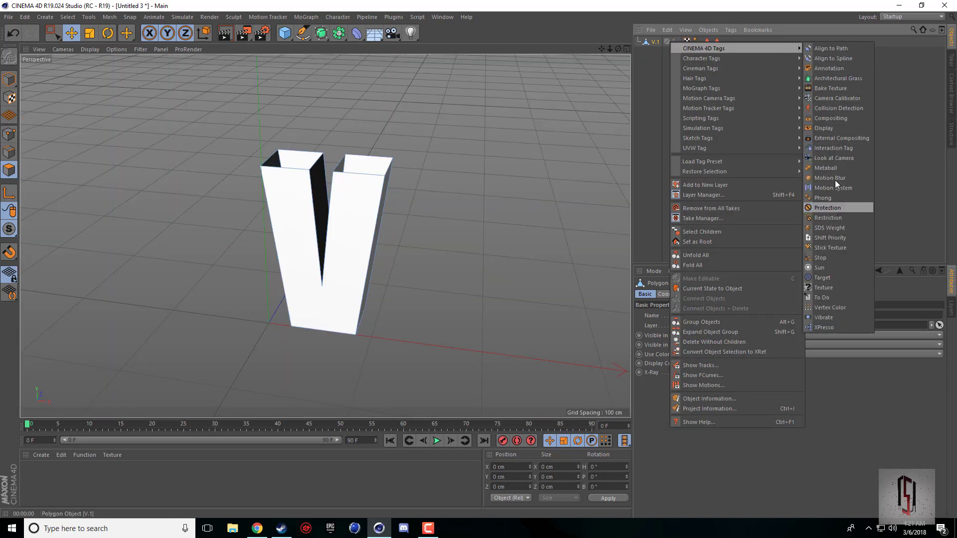
left_click(840, 118)
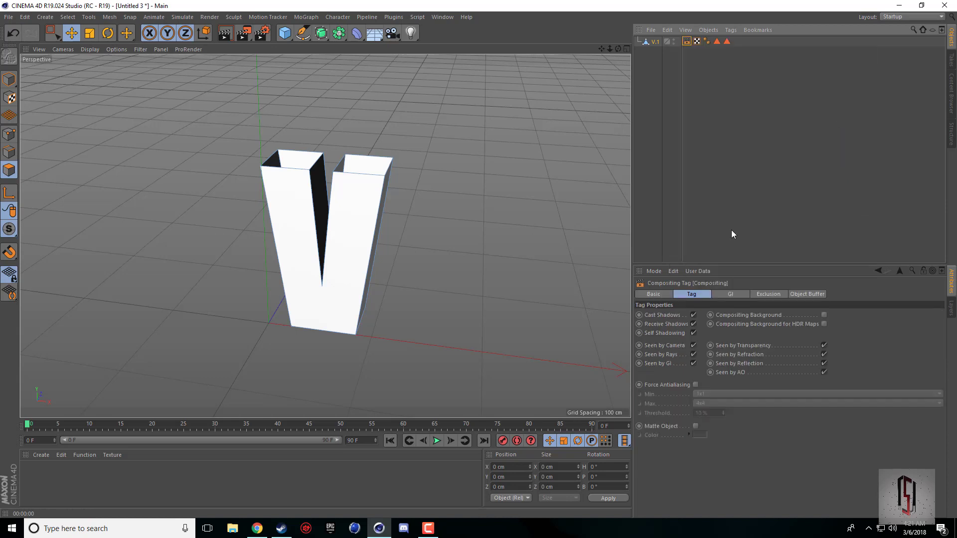
left_click(232, 34)
left_click(355, 248)
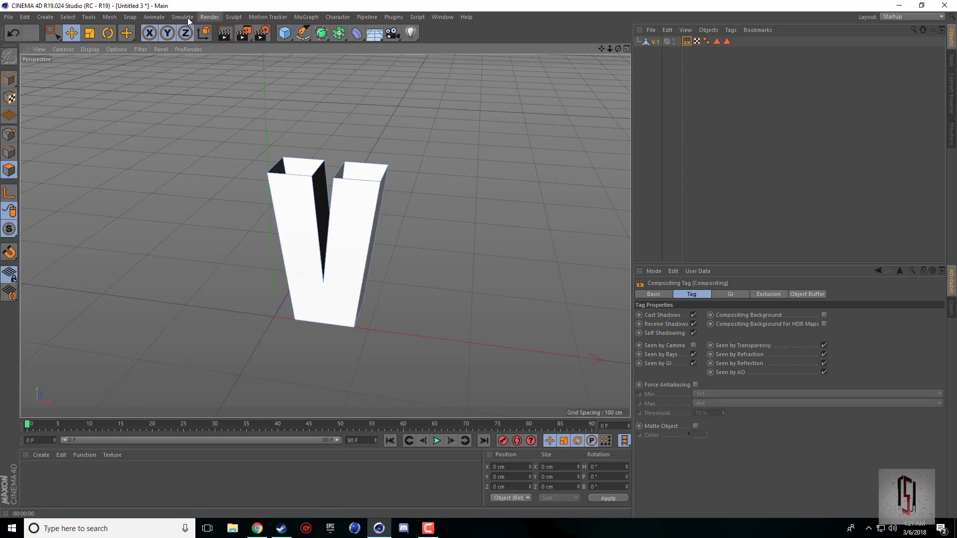
Add a particle Emitter to the scene
left_click(207, 21)
mouse_move(179, 21)
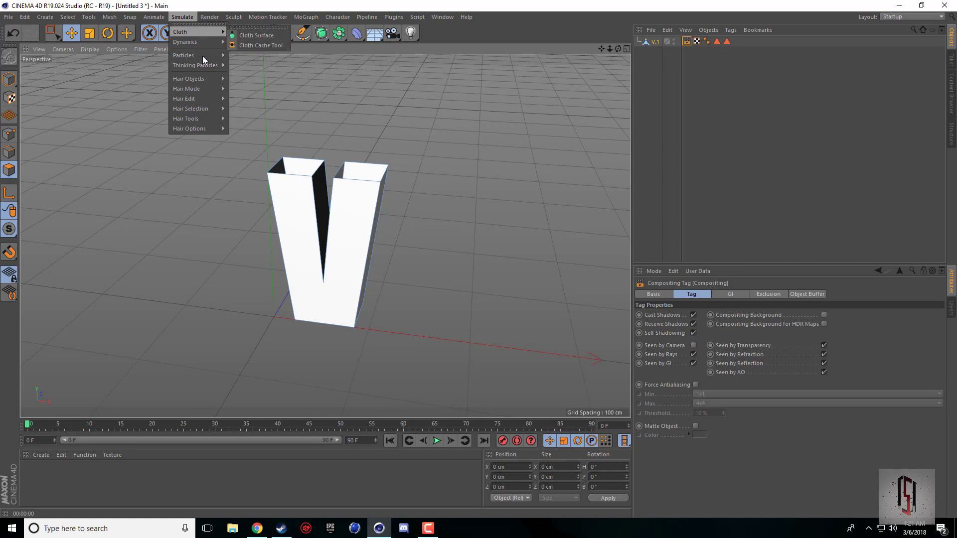
mouse_move(201, 56)
left_click(267, 60)
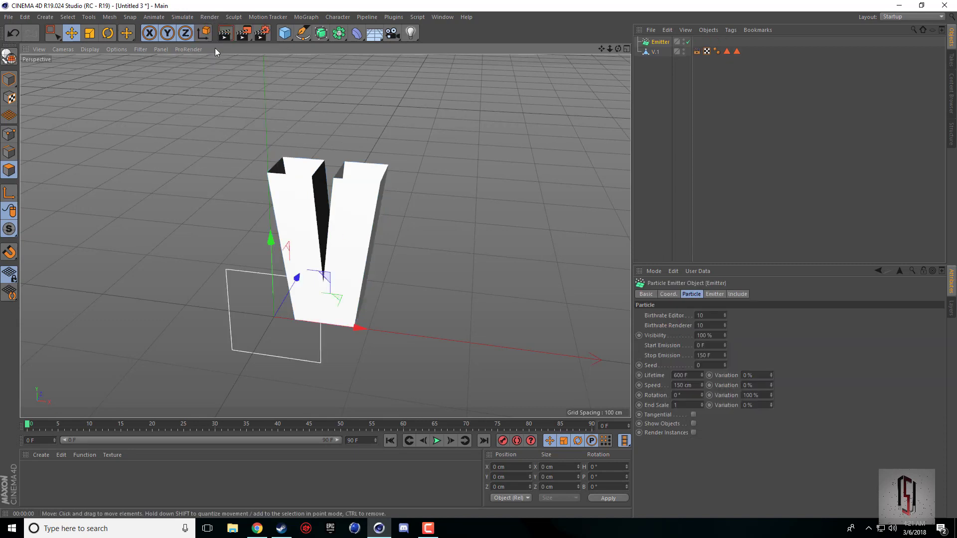
left_click(190, 20)
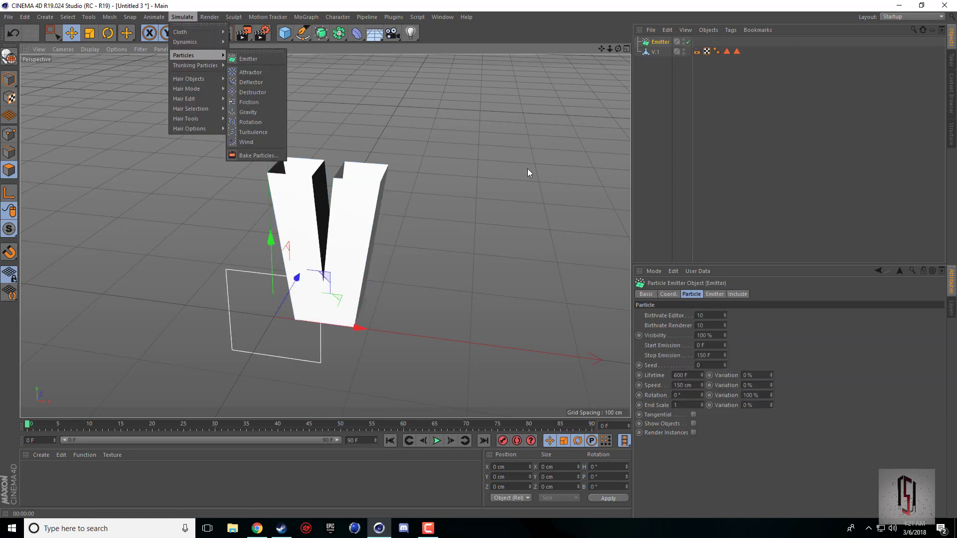
left_click(399, 266)
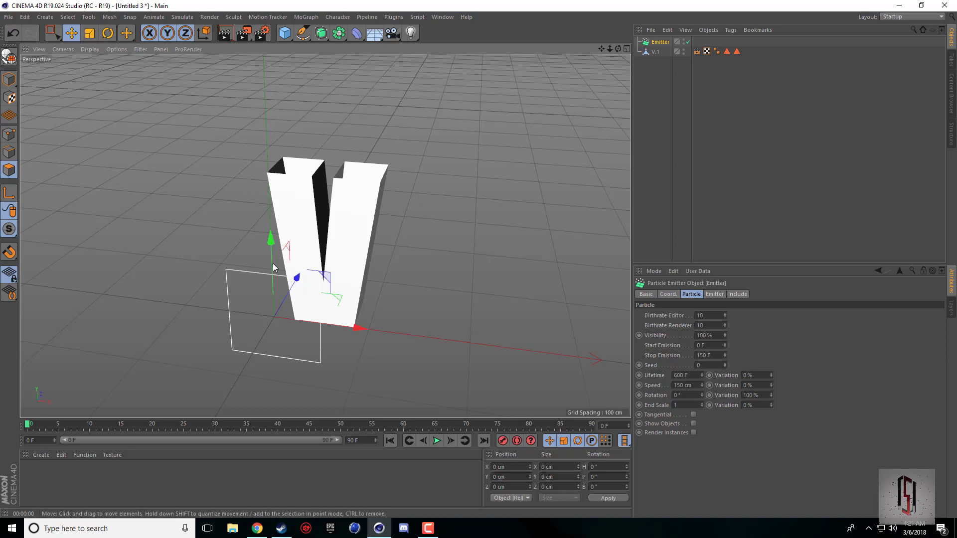
Raise the emitter to the top of the V and rotate it to face straight down, undoing any extra rotation
left_click_drag(271, 238, 265, 96)
key("r")
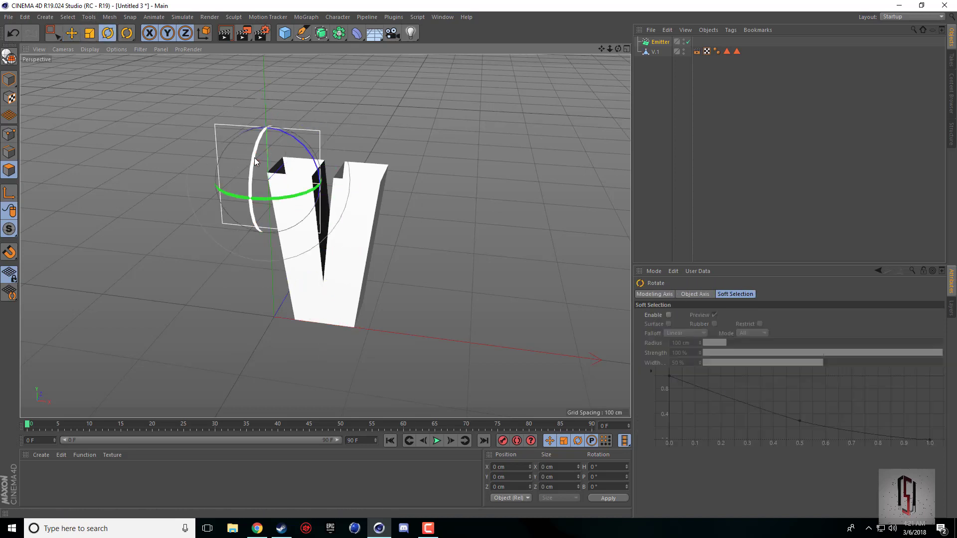
left_click_drag(254, 158, 278, 131)
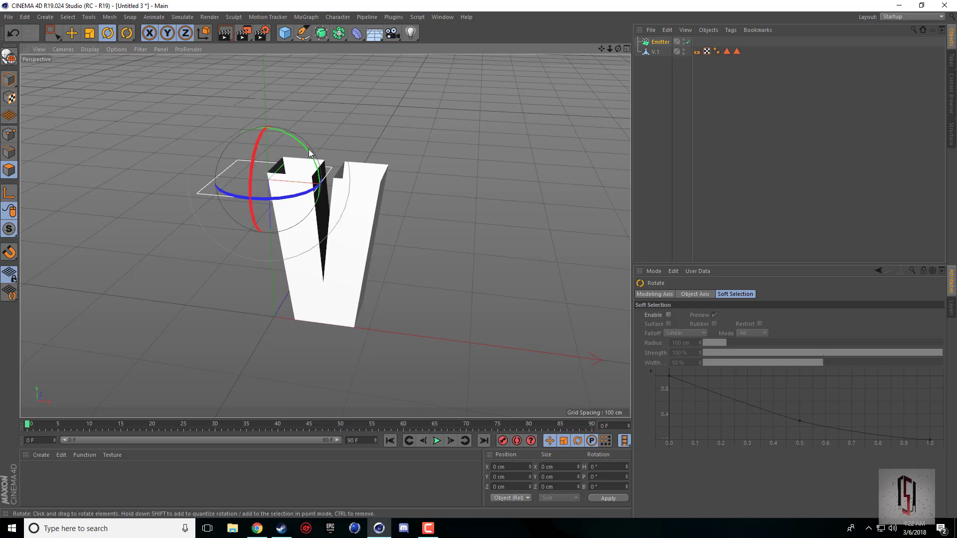
left_click_drag(262, 167, 229, 205)
key("ctrl+z")
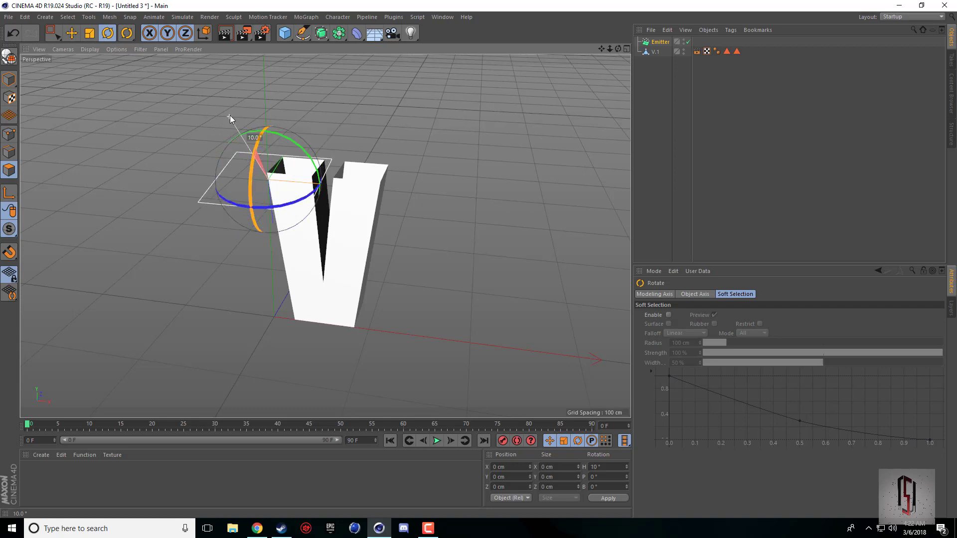
Position the emitter over the V's left arm using the four-view layout, raising it slightly above the top opening
left_click(72, 33)
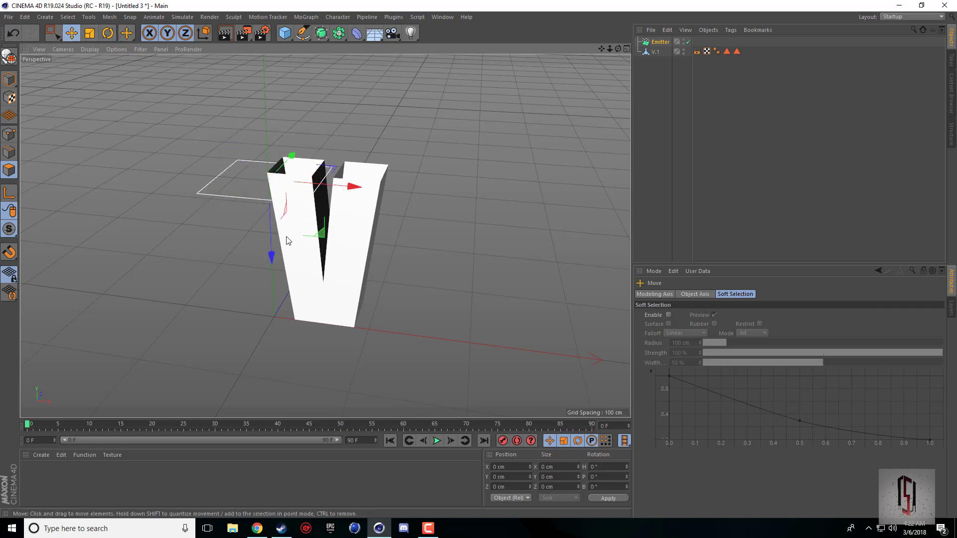
middle_click(337, 182)
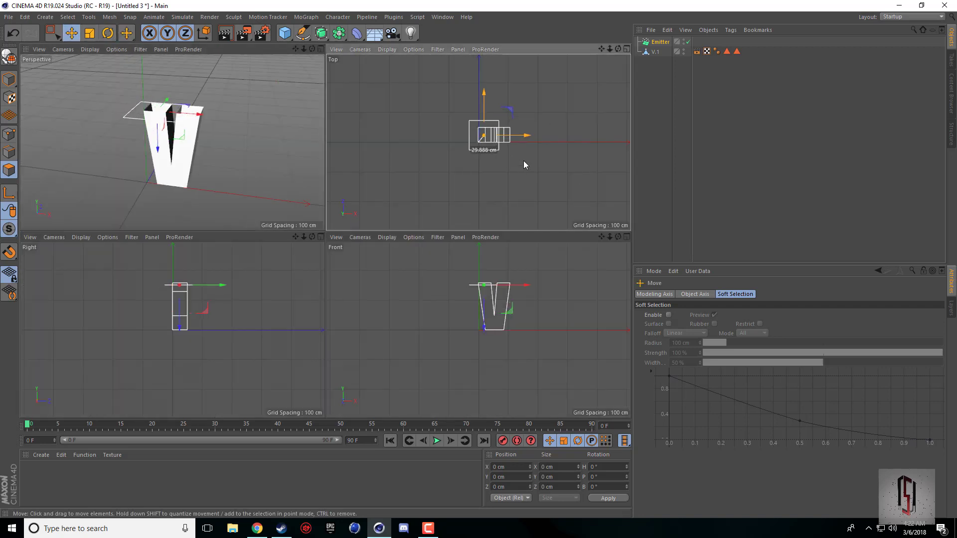
scroll(501, 153, "up", 5)
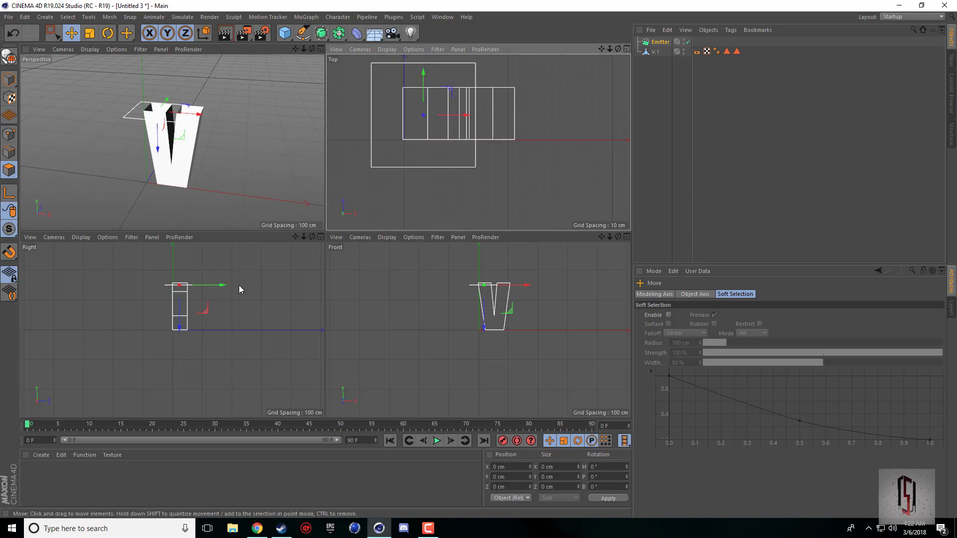
left_click_drag(214, 285, 211, 286)
left_click_drag(483, 297, 486, 284)
Set the emitter's X-Size and Y-Size to 50 cm
left_click(659, 43)
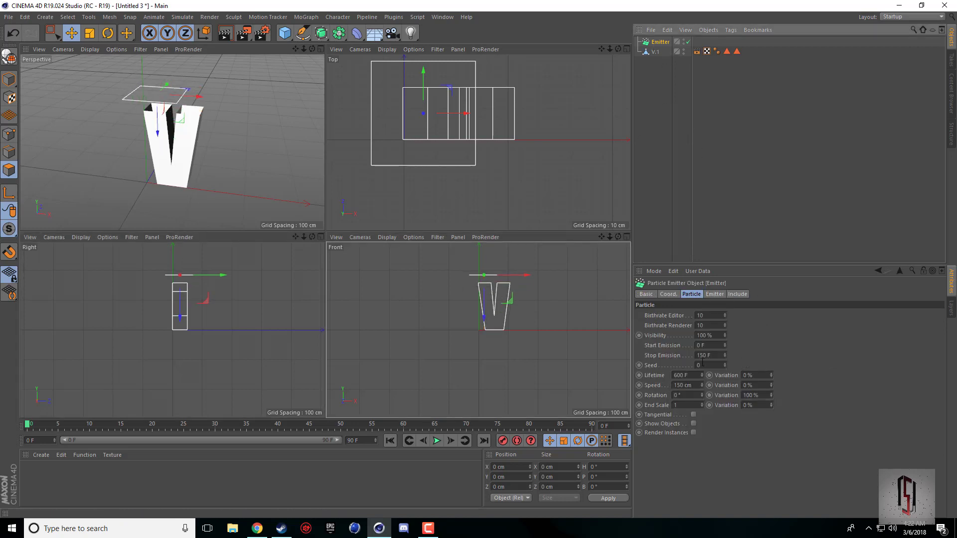
left_click(714, 295)
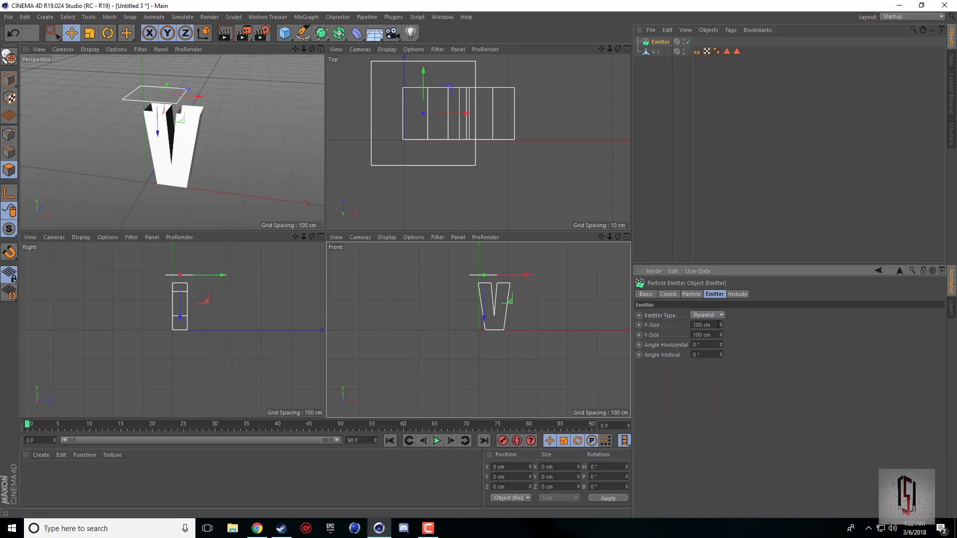
left_click(717, 326)
type("50")
key("Tab")
type("50")
key("Return")
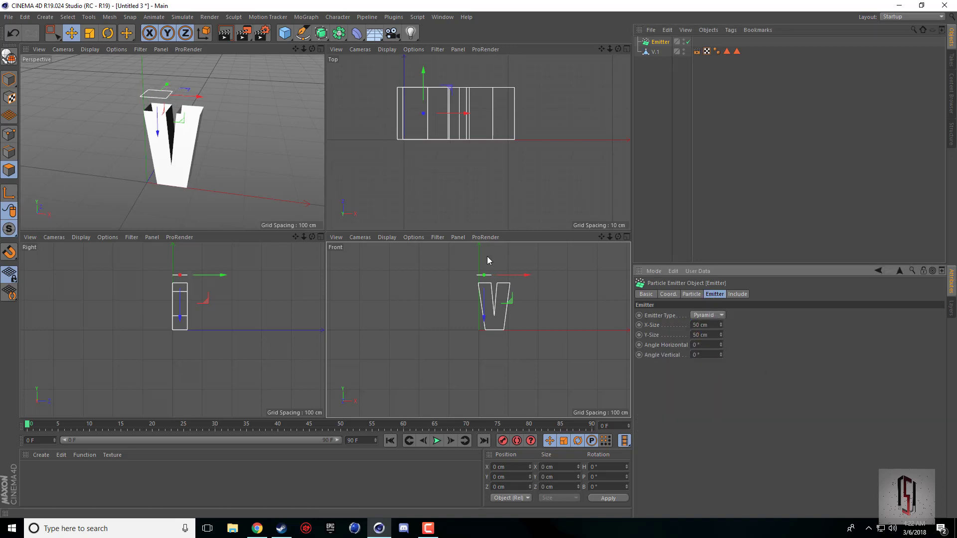
Nudge the emitter over the left arm's opening and shrink it to 34 cm X-Size and 42 cm Y-Size to fit inside
left_click_drag(447, 112, 449, 114)
mouse_move(721, 335)
left_mouse_down()
mouse_move(721, 327)
mouse_move(721, 340)
left_mouse_up()
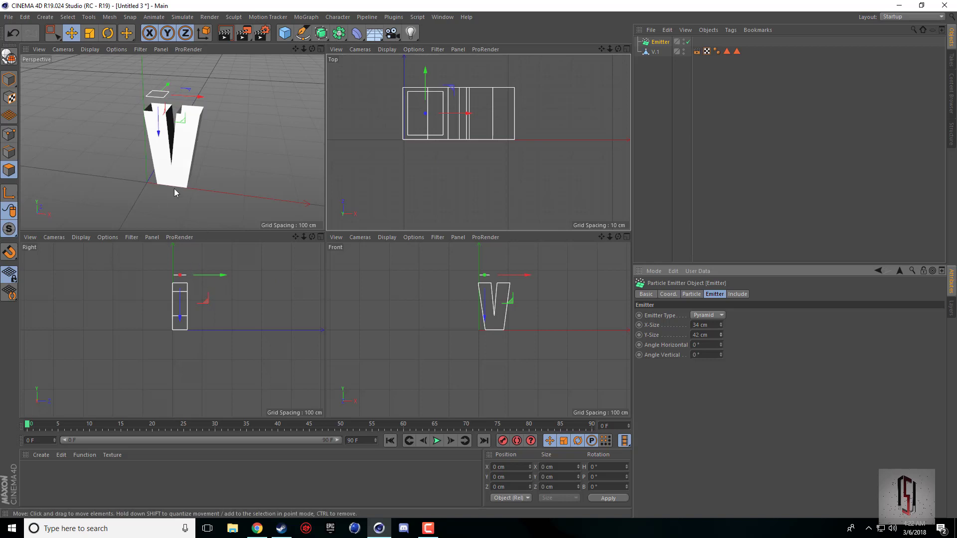
middle_click(191, 134)
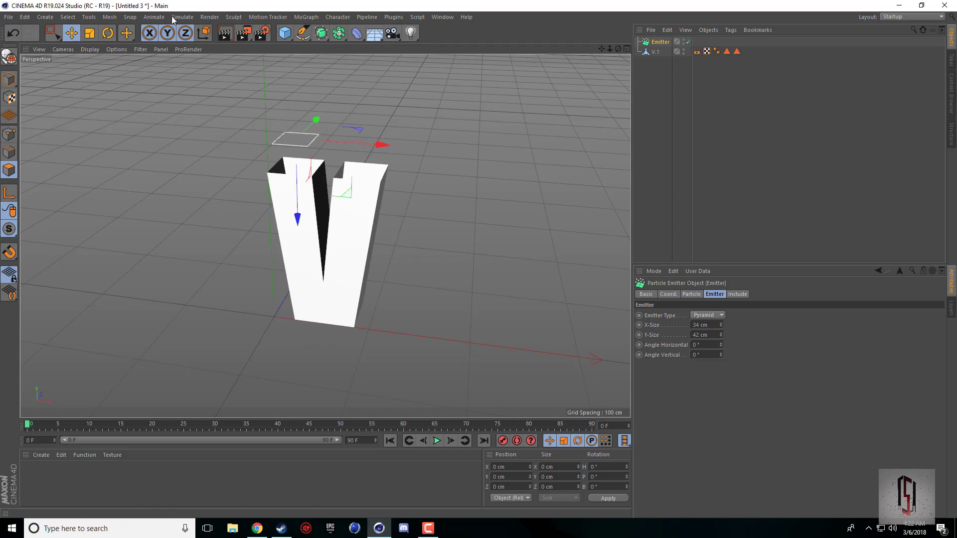
Test-render the perspective view to check that the V is hidden from the camera
key("ctrl+r")
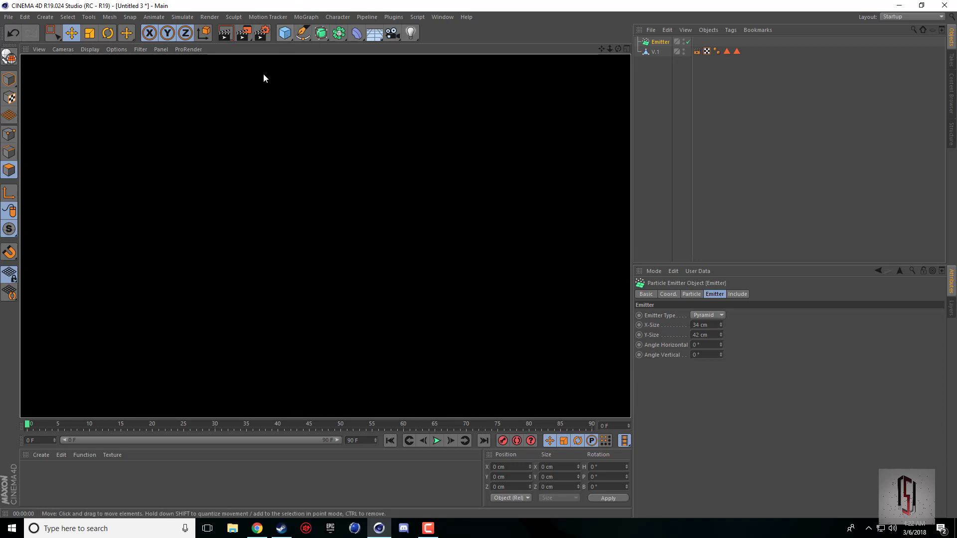
left_click(299, 34)
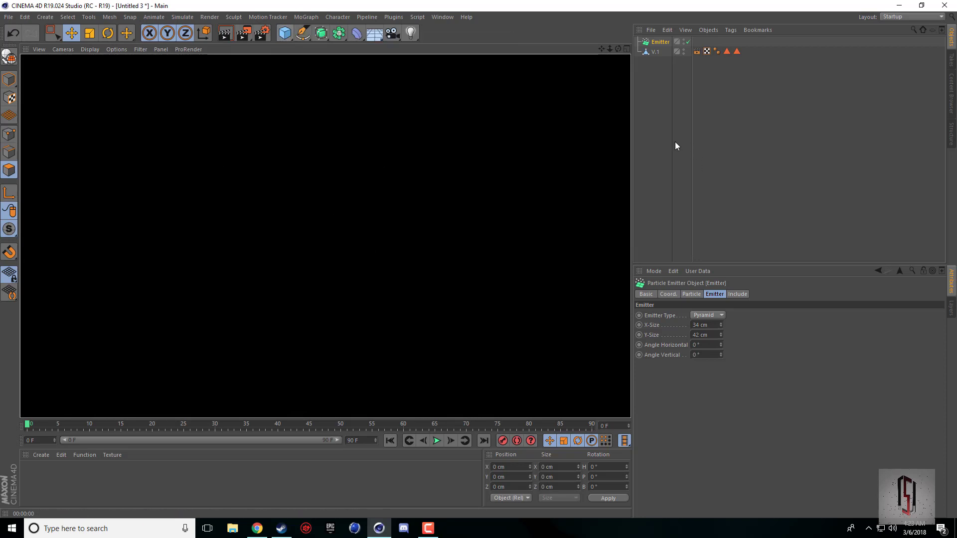
left_click(302, 77)
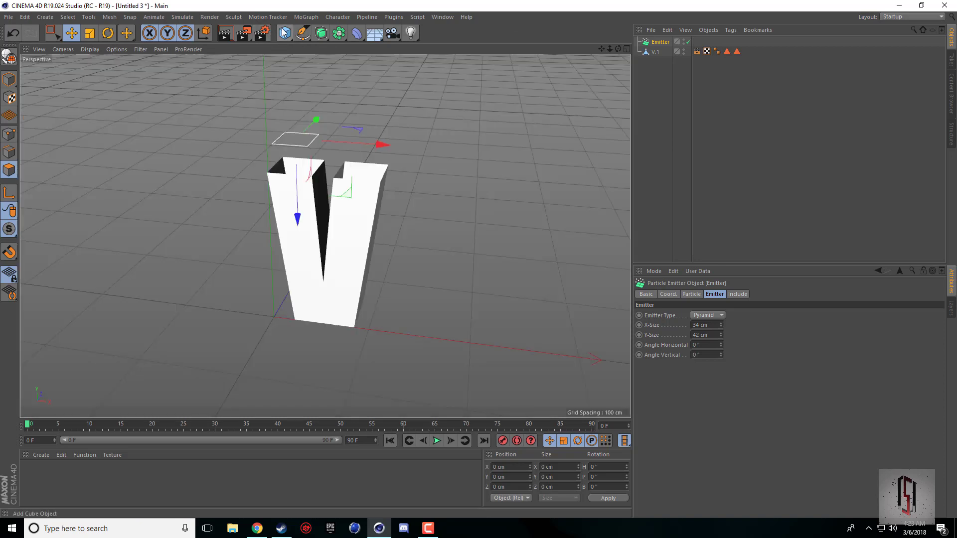
Add a Platonic object and set its radius to 10 cm
left_click(284, 33)
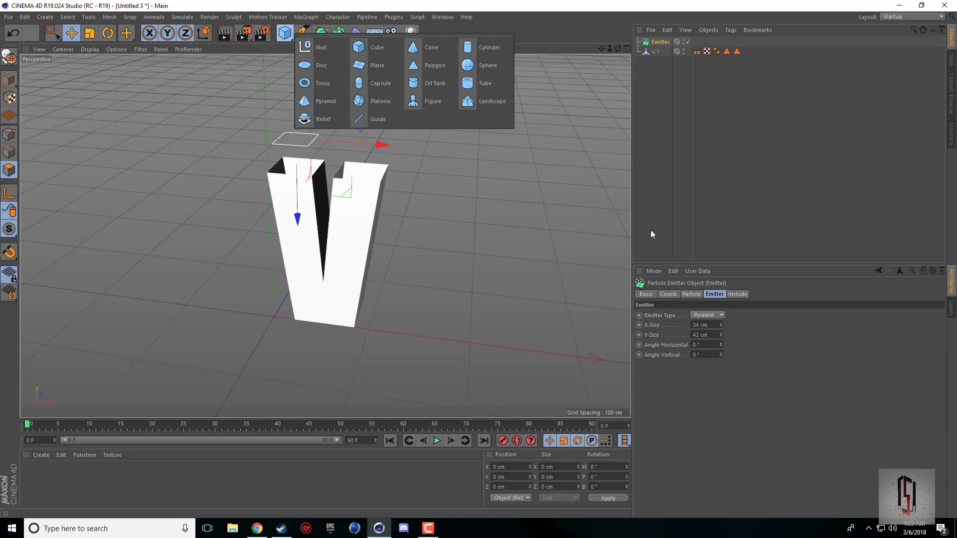
left_click(375, 102)
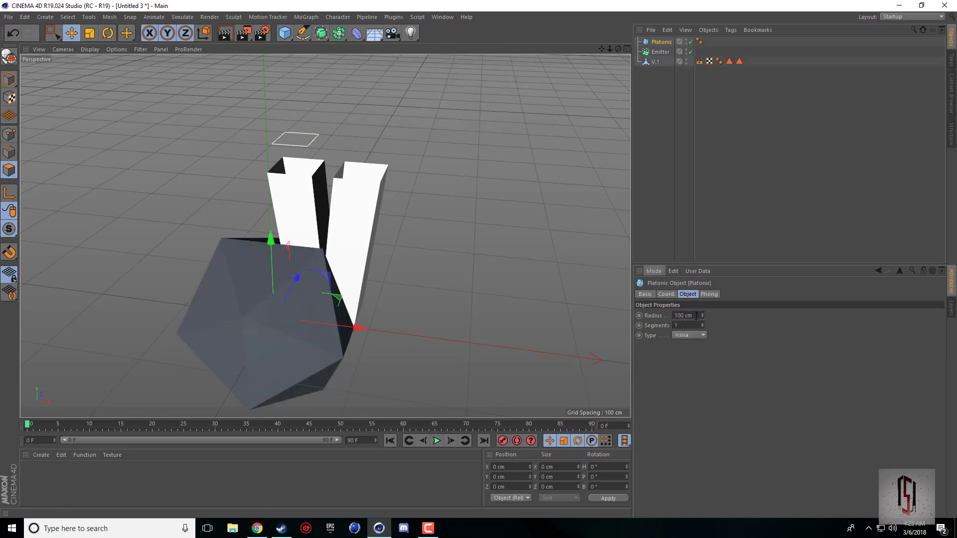
left_click_drag(694, 315, 452, 286)
type("10")
key("Return")
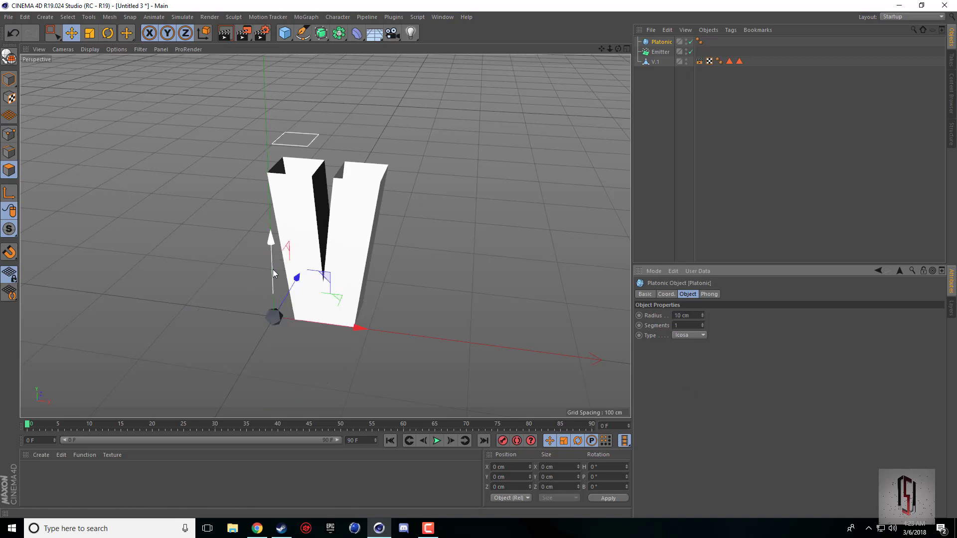
Reduce the Platonic object's radius to 8 cm
left_click_drag(697, 316, 656, 323)
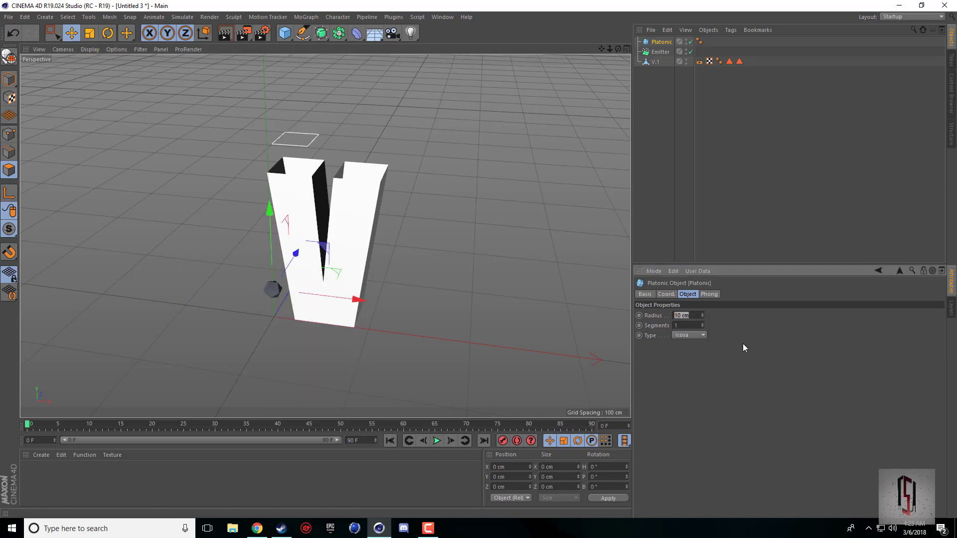
type("8")
key("Return")
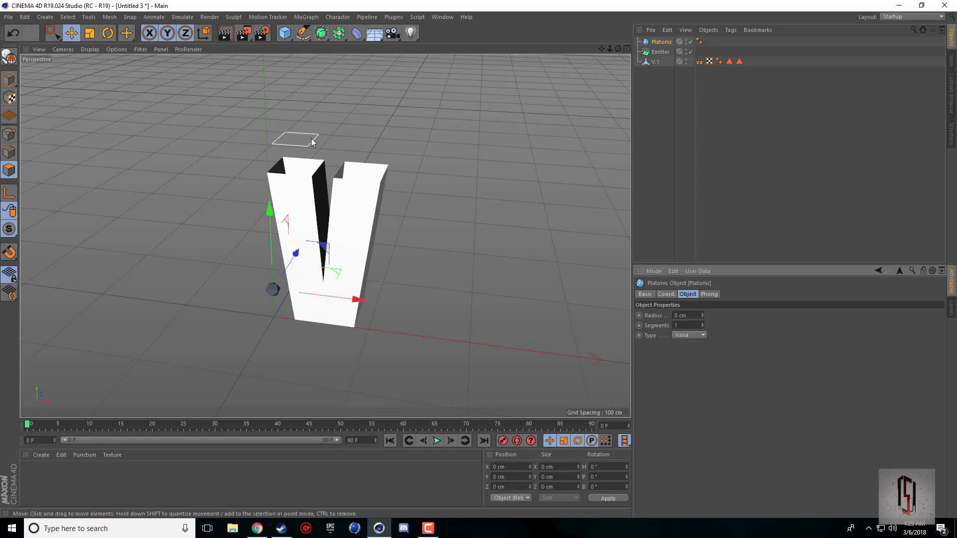
Nest the Platonic under the Emitter, enable Show Objects for its particles, and play the animation to check the emission
left_click_drag(664, 44, 665, 53)
left_click(660, 43)
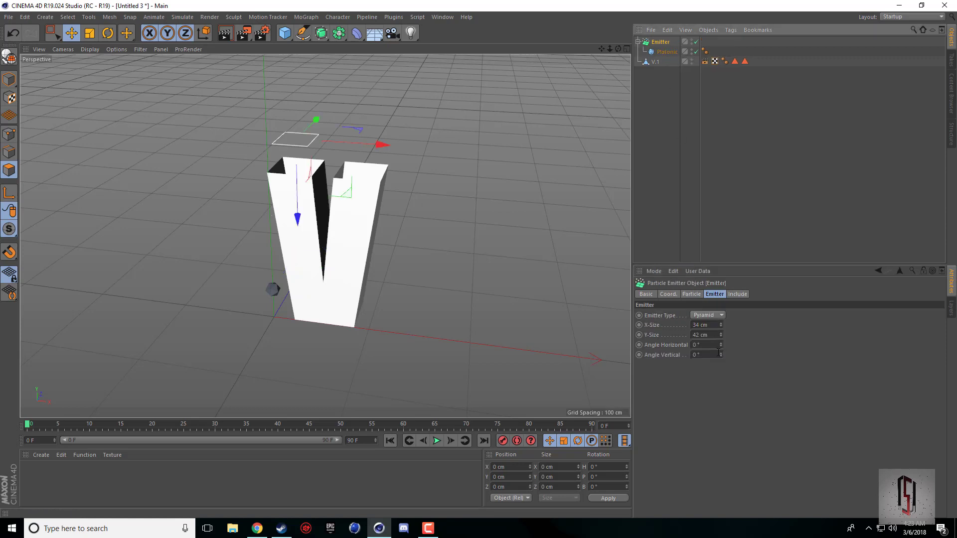
left_click(691, 294)
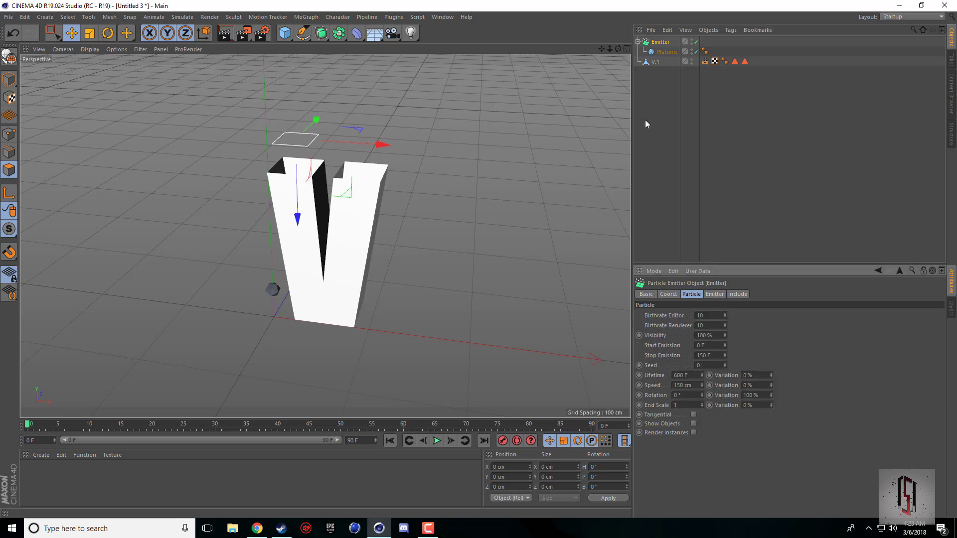
left_click(694, 424)
left_click(438, 440)
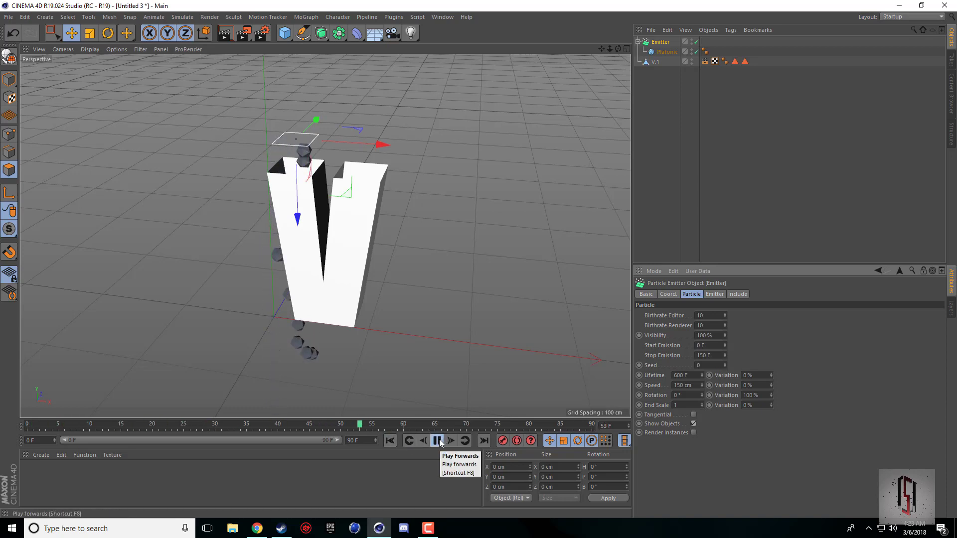
left_click(438, 441)
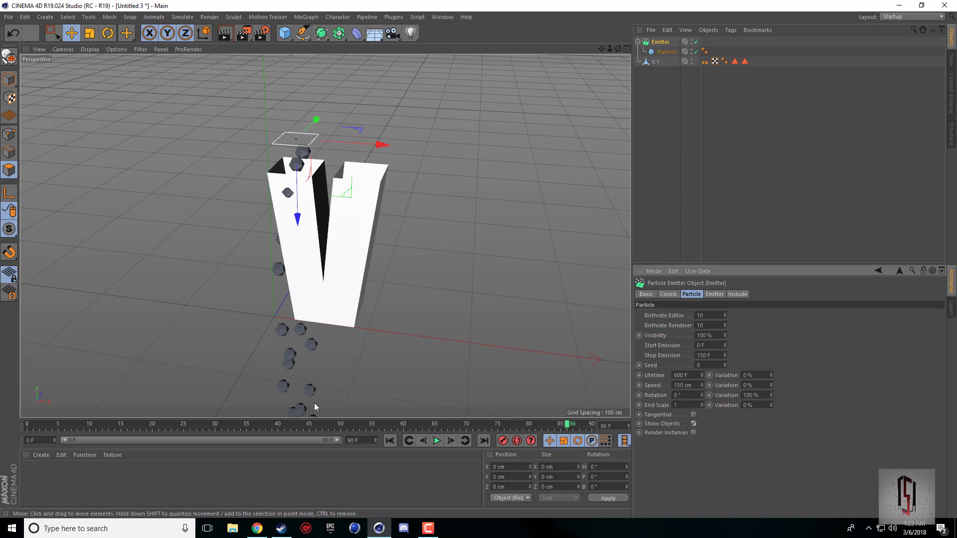
Raise the emitter higher above the V's left arm and replay the animation from the start
left_click_drag(295, 220, 293, 194)
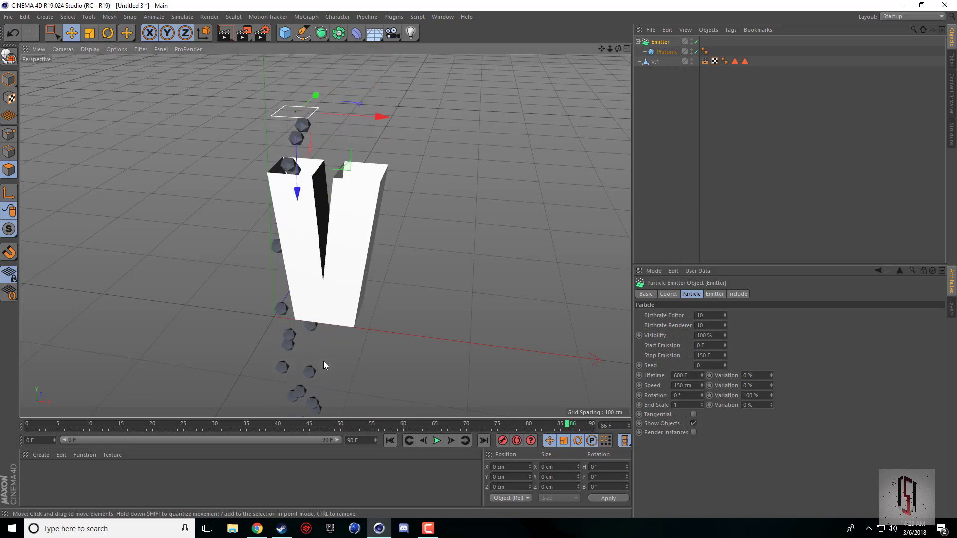
left_click(389, 440)
left_click(439, 443)
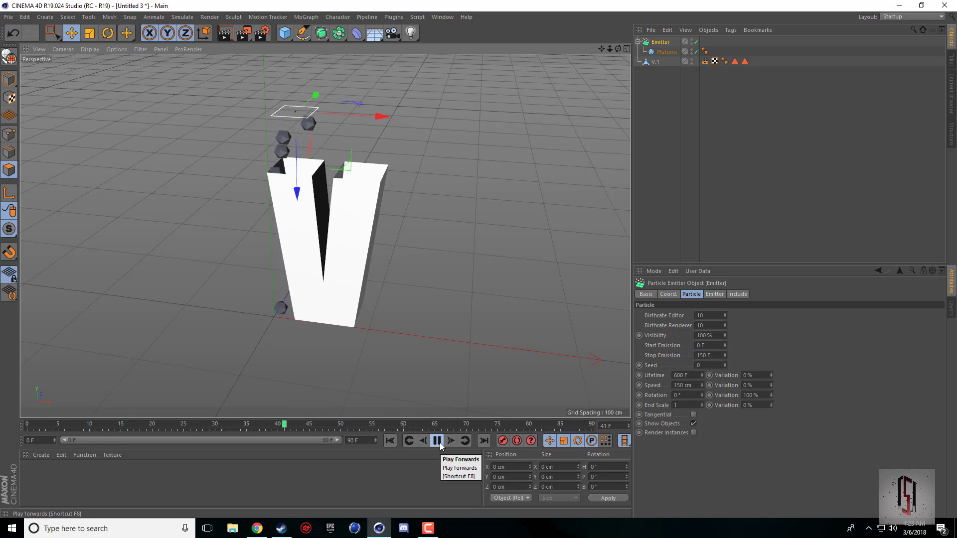
left_click(438, 442)
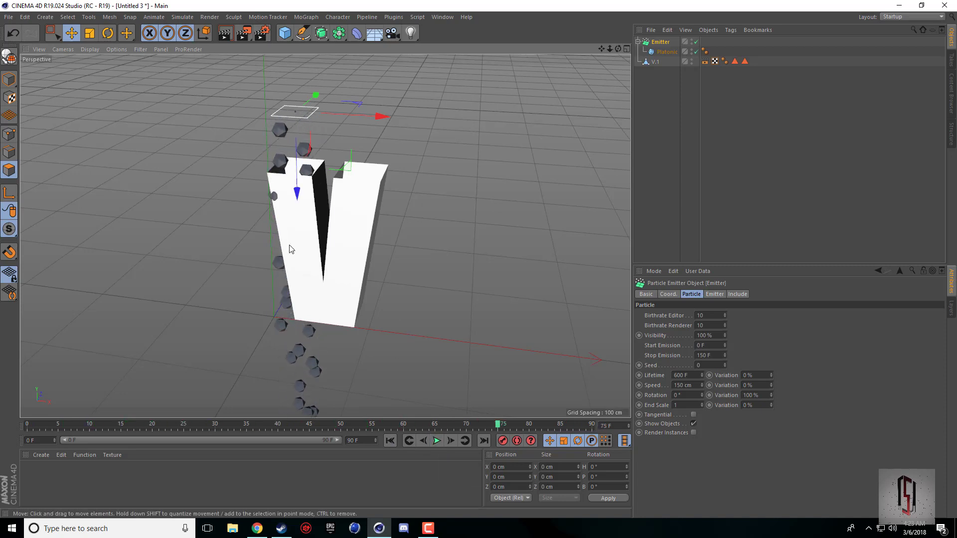
Add a Collider Body simulation tag to the V.1 object
left_click(654, 62)
right_click(648, 62)
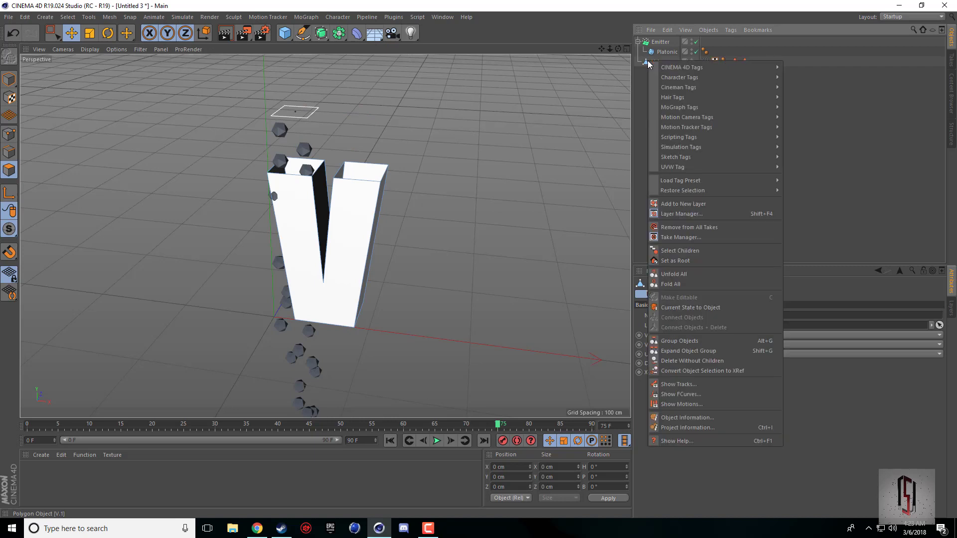
mouse_move(717, 146)
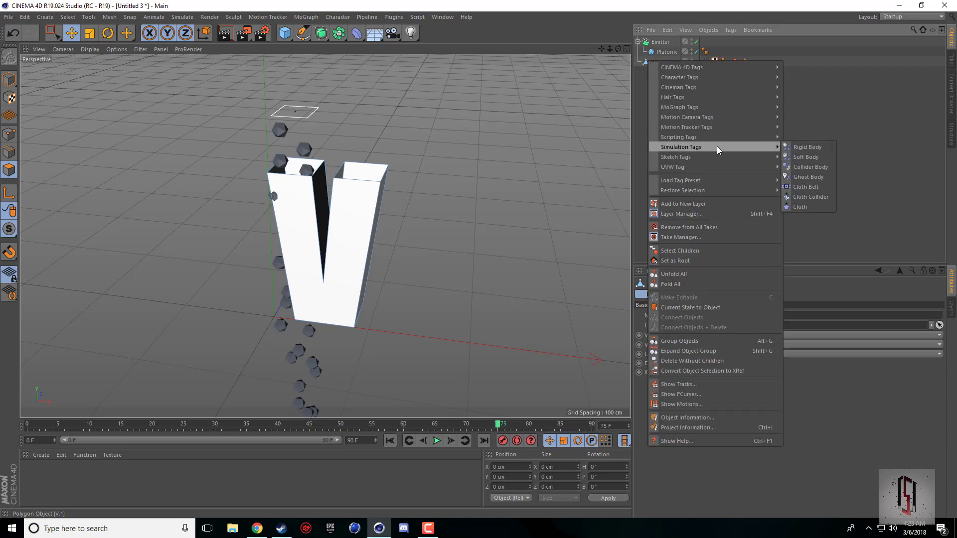
left_click(809, 168)
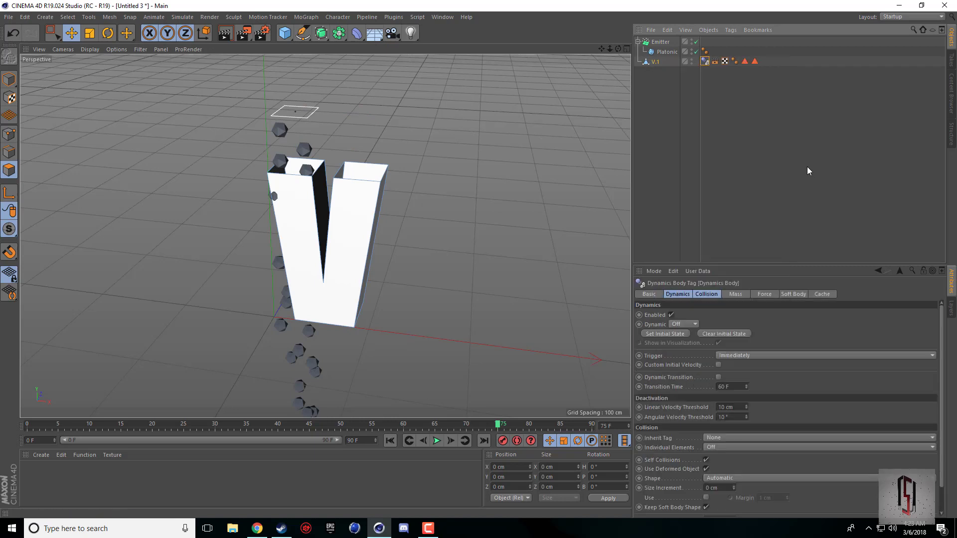
Add a Rigid Body simulation tag to the Platonic object and play the simulation from the first frame
left_click(666, 52)
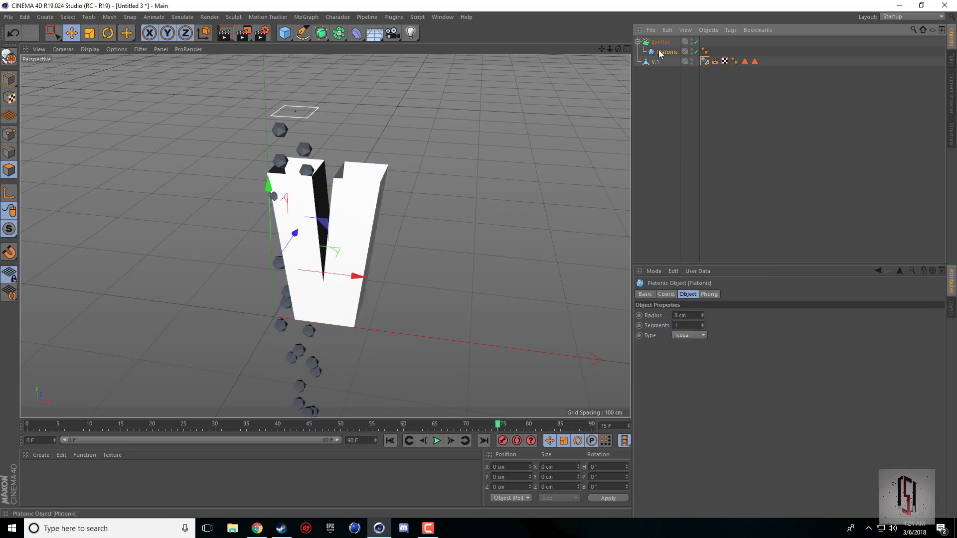
right_click(660, 52)
mouse_move(748, 57)
mouse_move(764, 136)
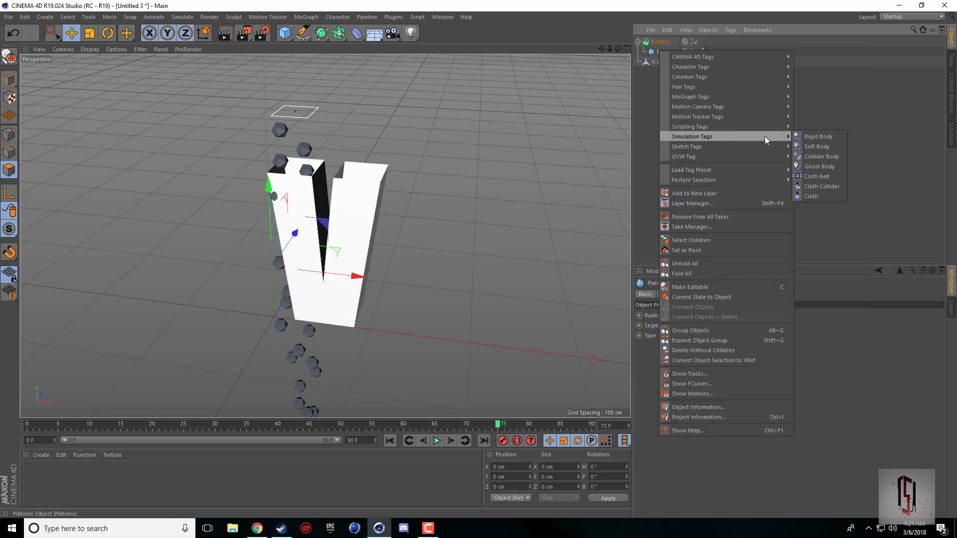
left_click(819, 140)
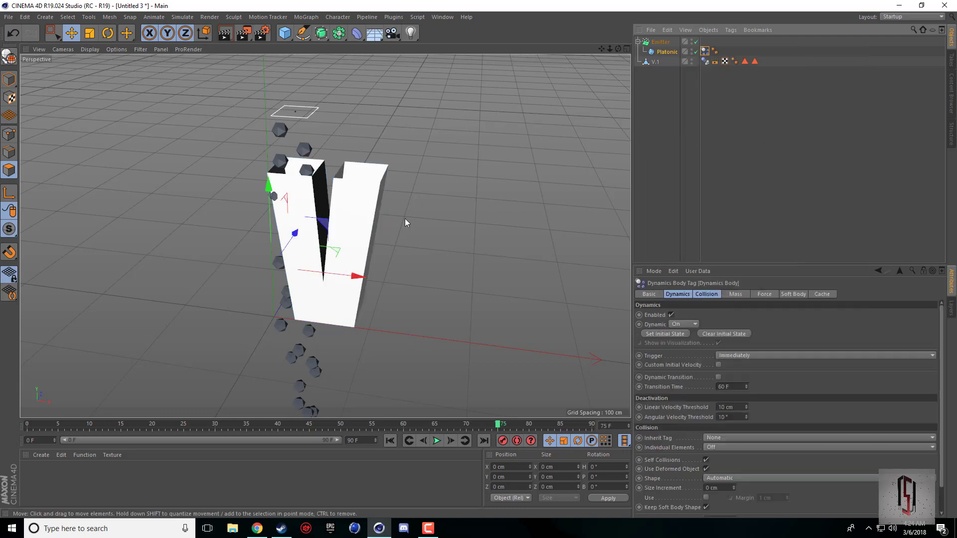
left_click(390, 440)
left_click(436, 441)
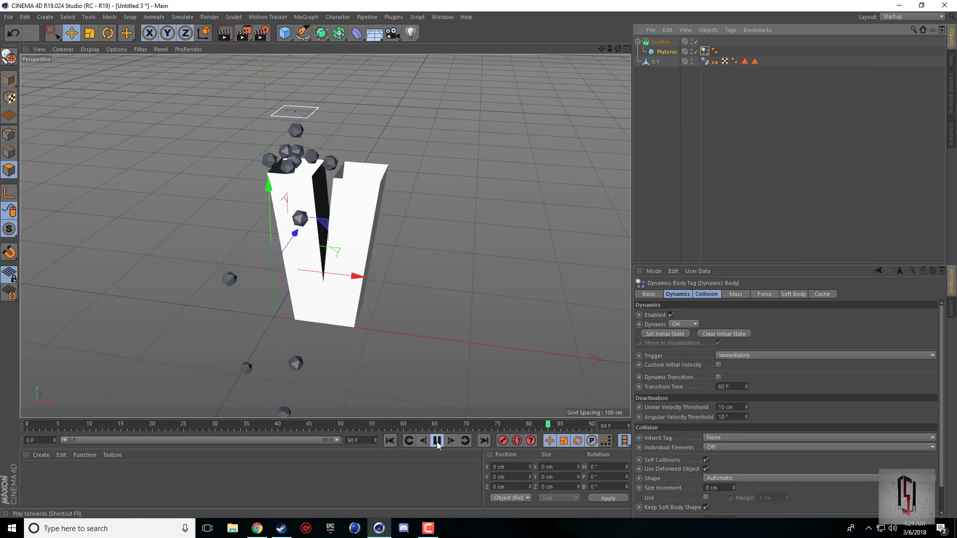
left_click(438, 442)
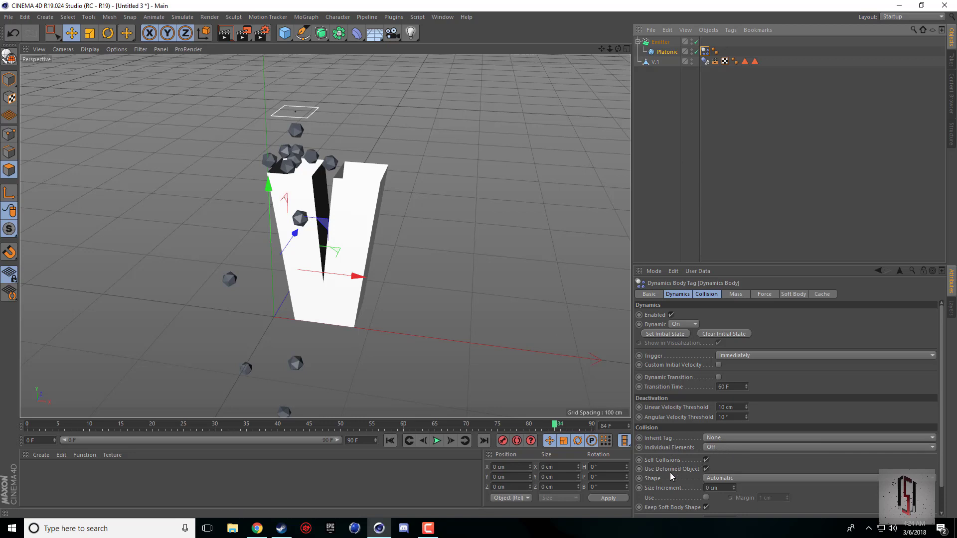
Try the Static Mesh collision shape on the Platonic's rigid body and replay the simulation, checking it from another angle
left_click(722, 479)
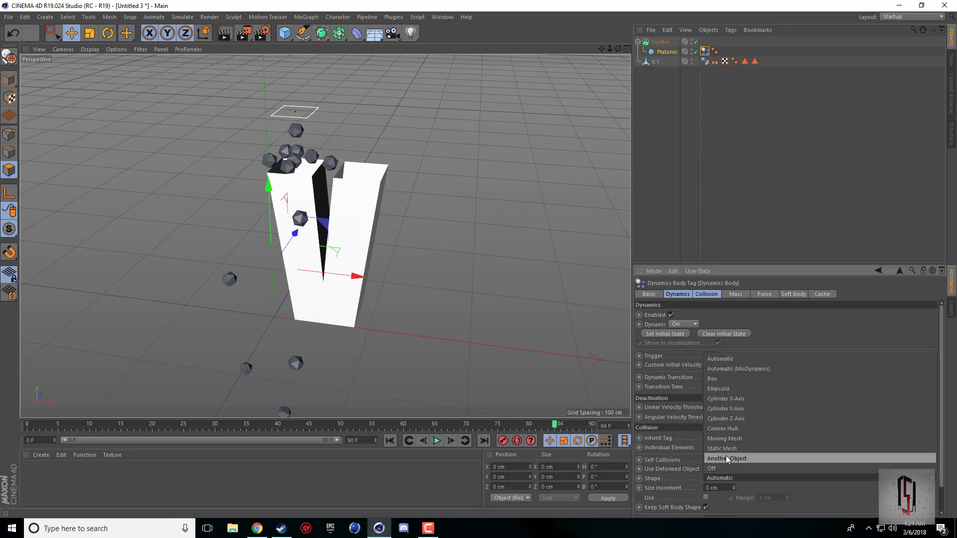
left_click(724, 446)
left_click(390, 441)
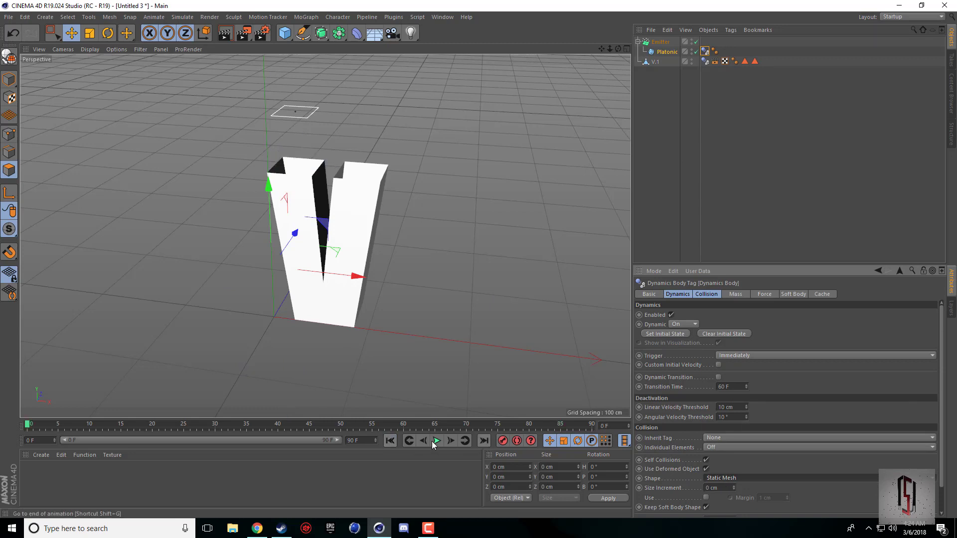
left_click(438, 442)
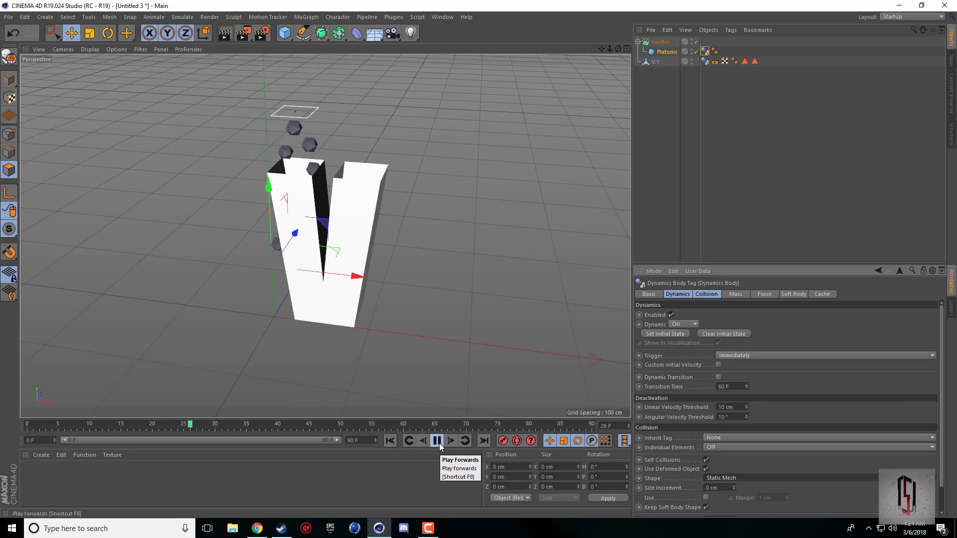
left_click(438, 441)
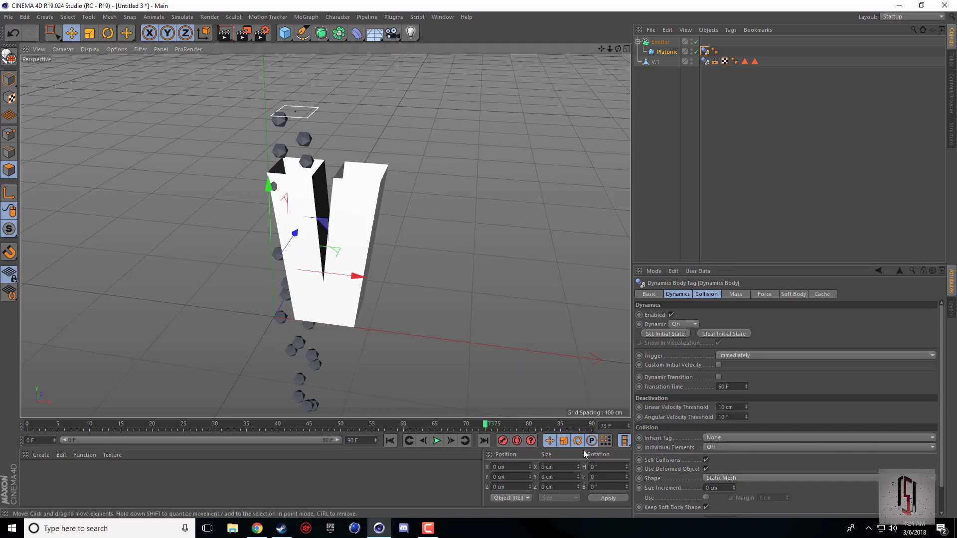
left_click(390, 441)
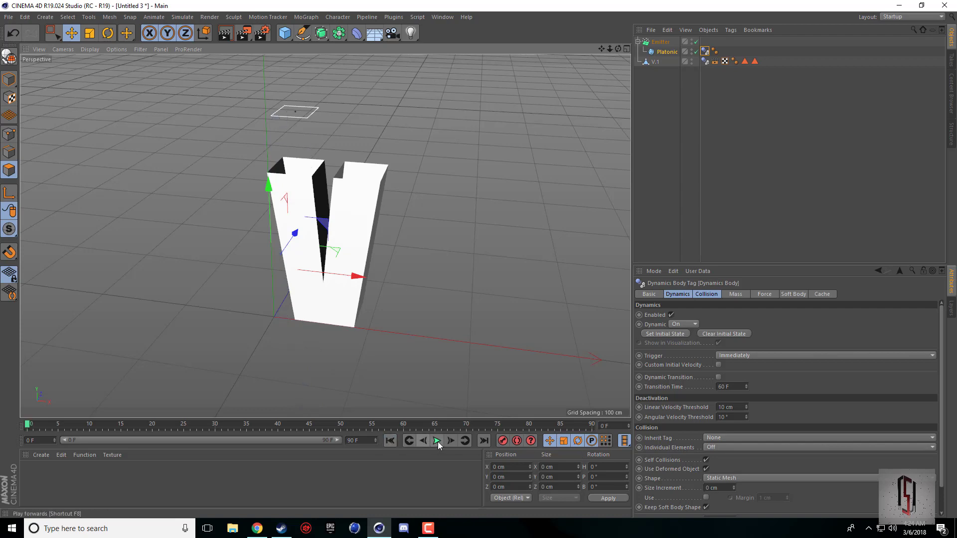
left_click(437, 442)
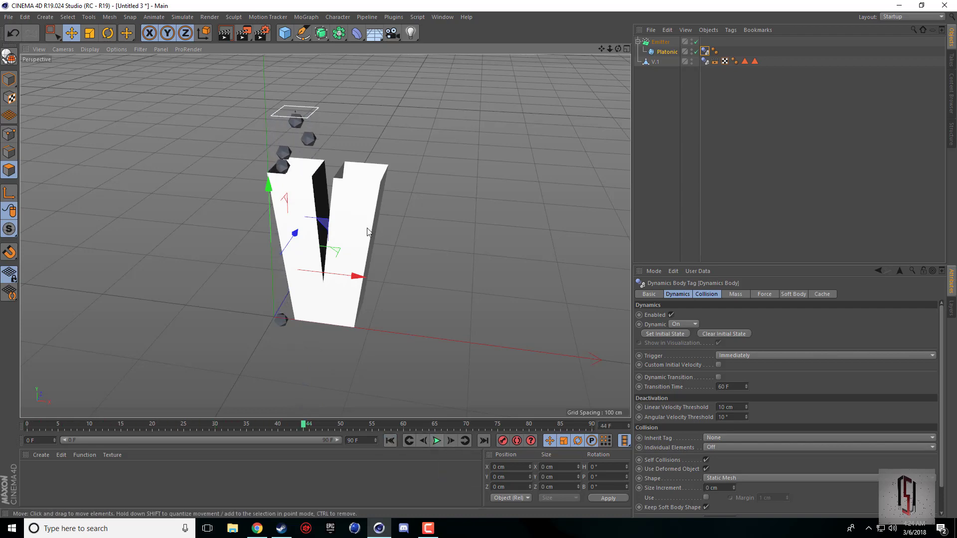
left_click_drag(619, 49, 630, 92)
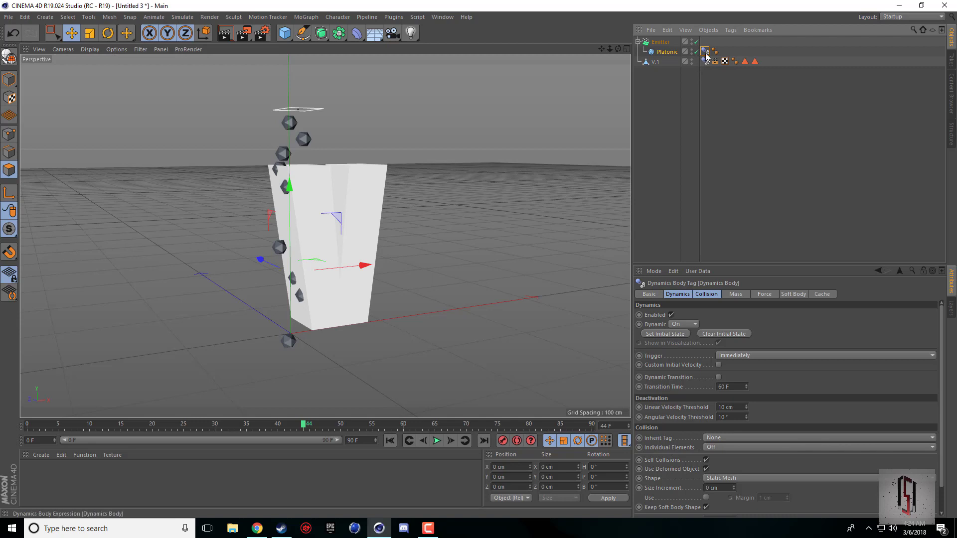
Replace the Platonic's dynamics tag with a new Rigid Body tag and replay the simulation from a higher view of the V
left_click(706, 61)
right_click(670, 52)
mouse_move(761, 140)
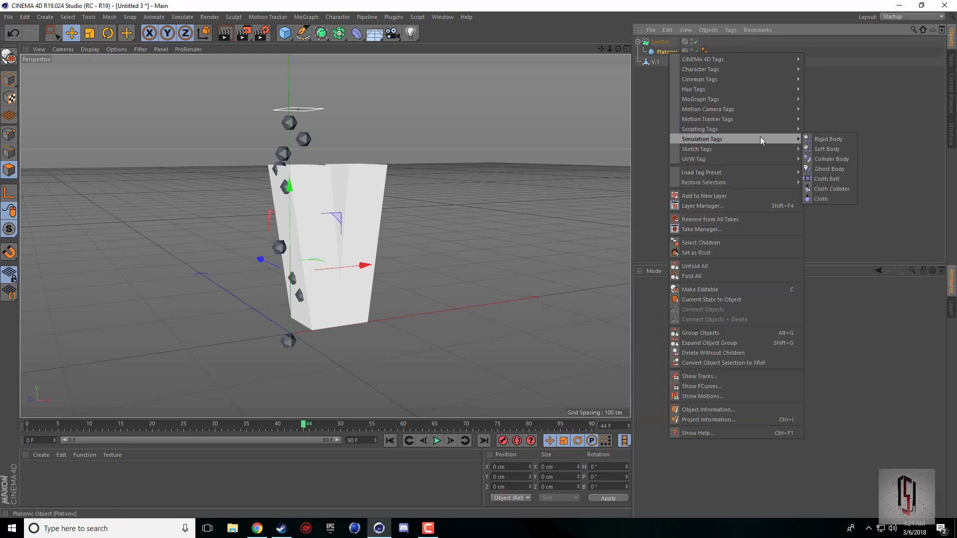
left_click(821, 140)
left_click_drag(618, 48, 618, 100)
left_click(390, 441)
left_click(437, 441)
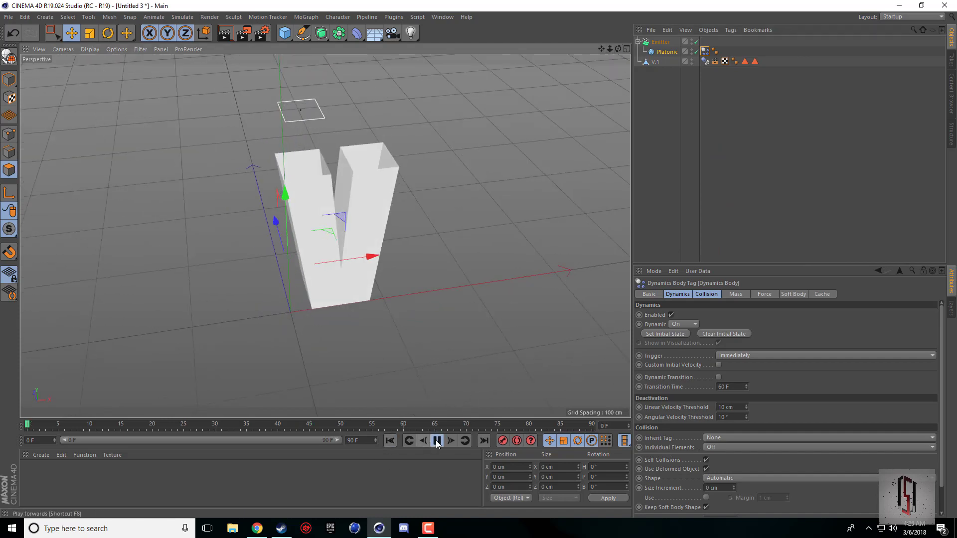
left_click(437, 440)
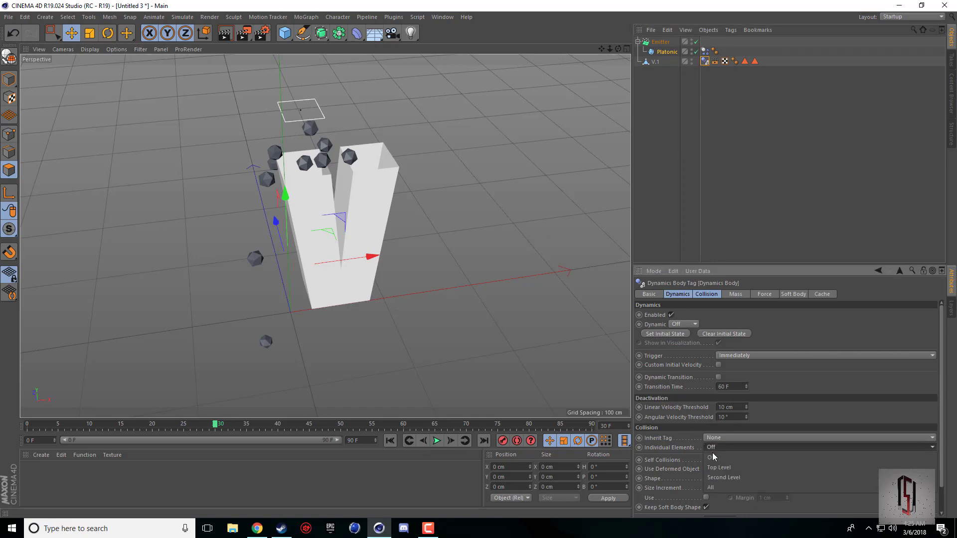
Set the V's collider body shape to Static Mesh and replay the simulation to check that the objects fall inside
left_click(715, 478)
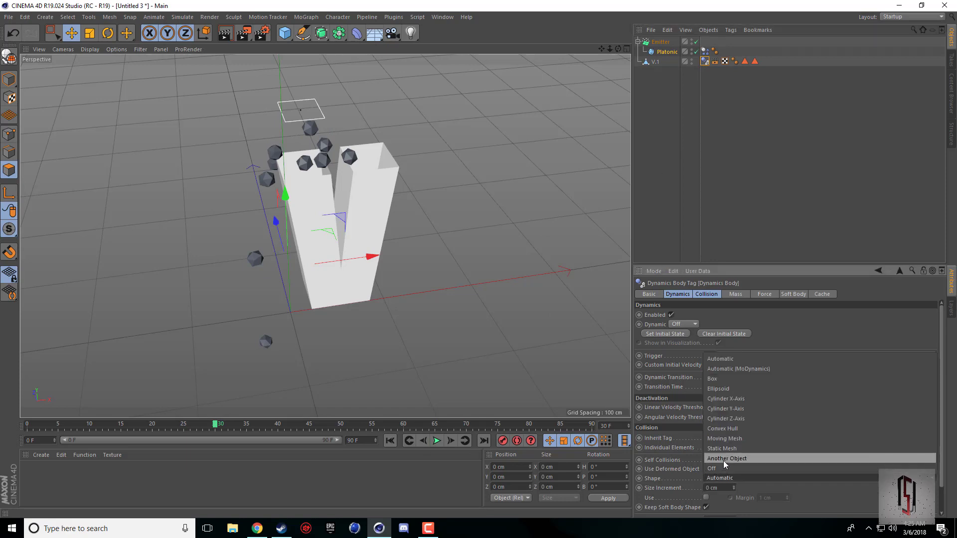
left_click(723, 449)
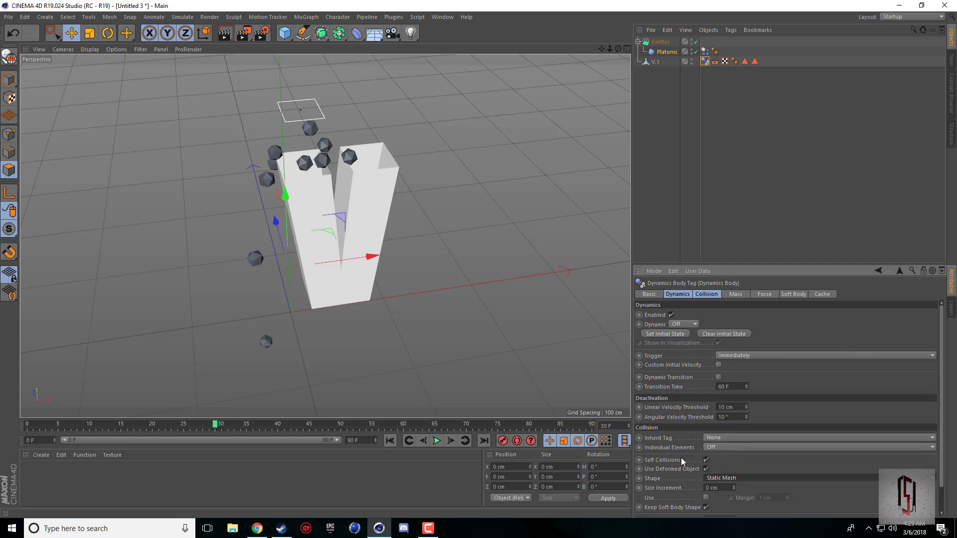
left_click(390, 441)
left_click(338, 441)
left_click(439, 443)
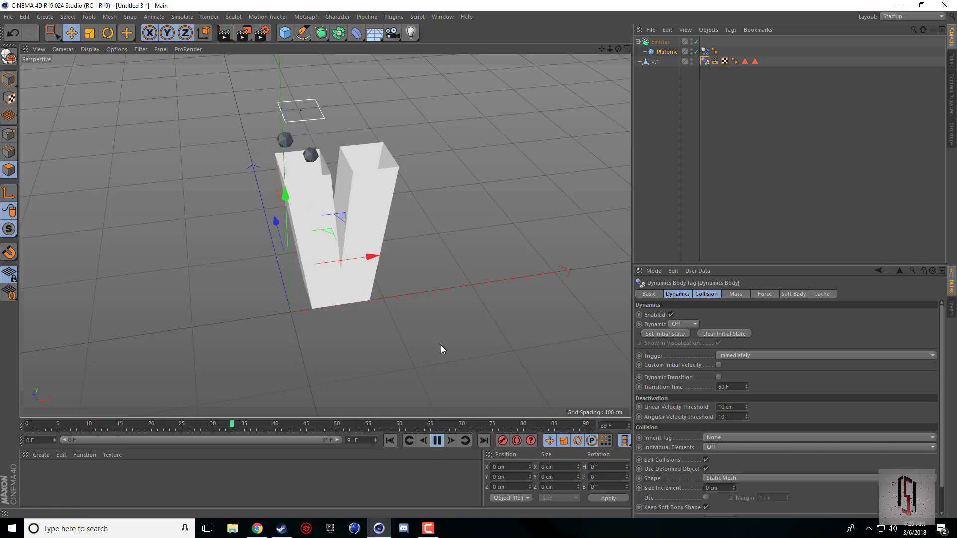
left_click(437, 441)
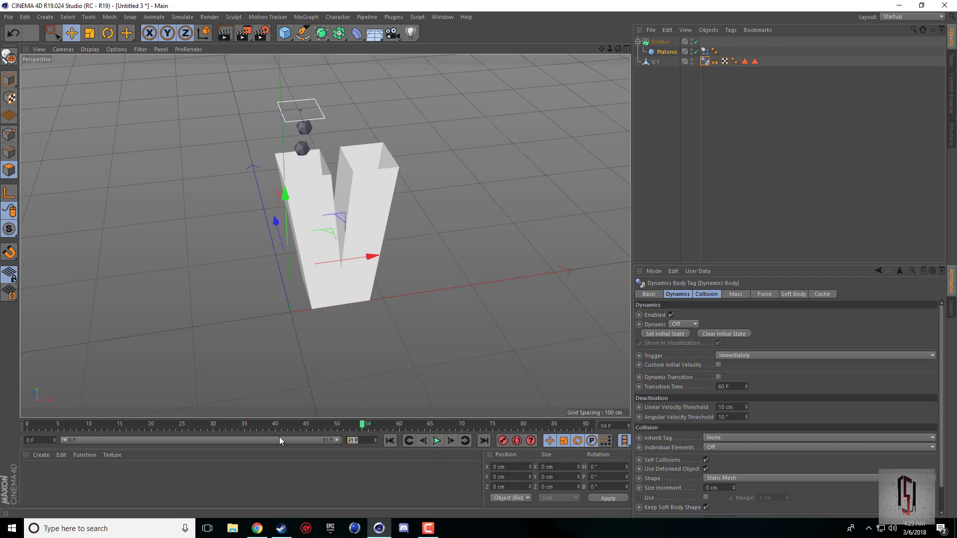
Set the animation's end frame to 300 F and extend the preview range over the full timeline
type("300")
key("Return")
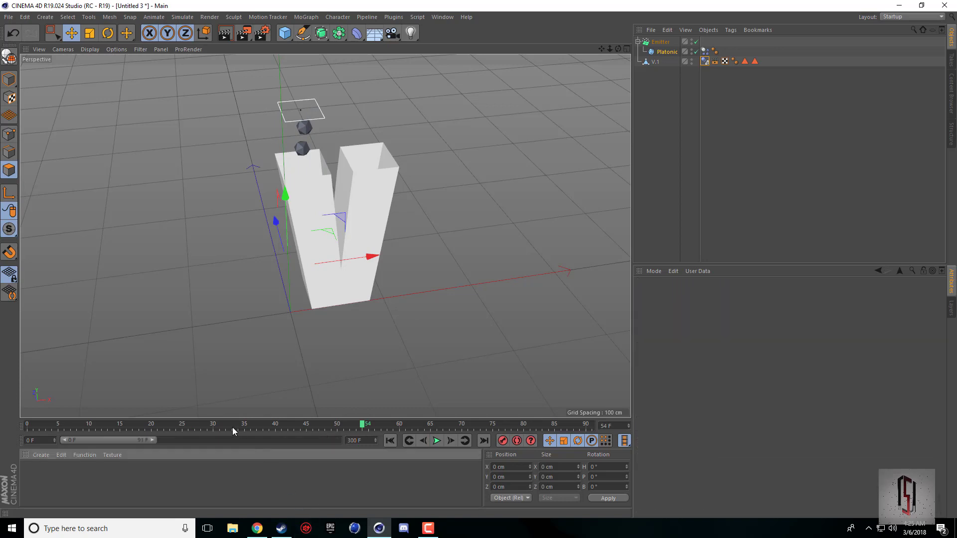
left_click_drag(148, 440, 349, 442)
Set the emitter's Stop Emission to 300 F and play the longer simulation
left_click(660, 42)
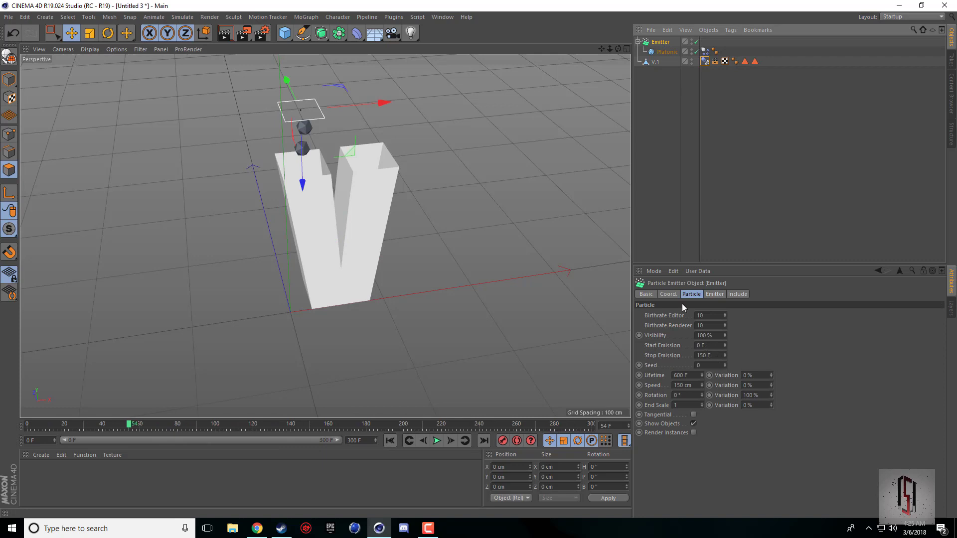
left_click_drag(716, 356, 665, 355)
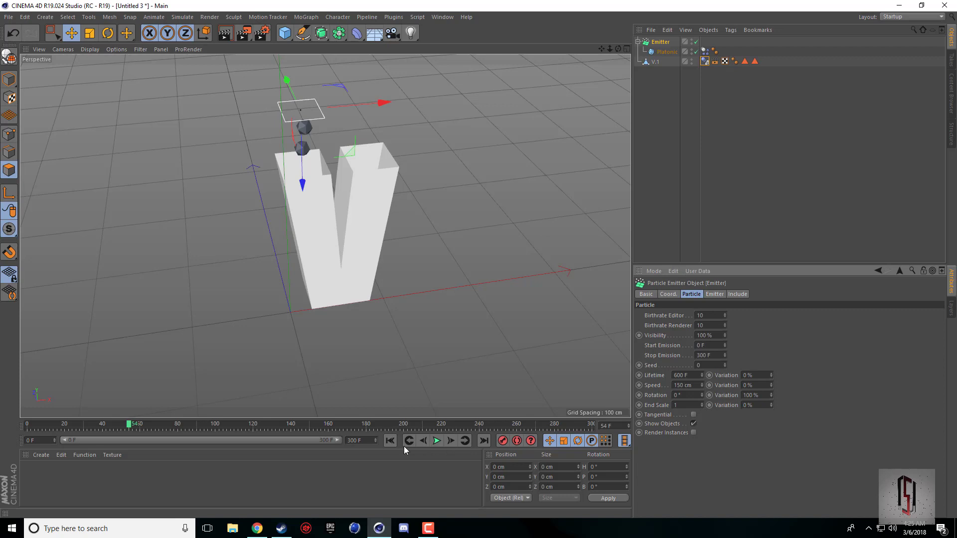
left_click(437, 441)
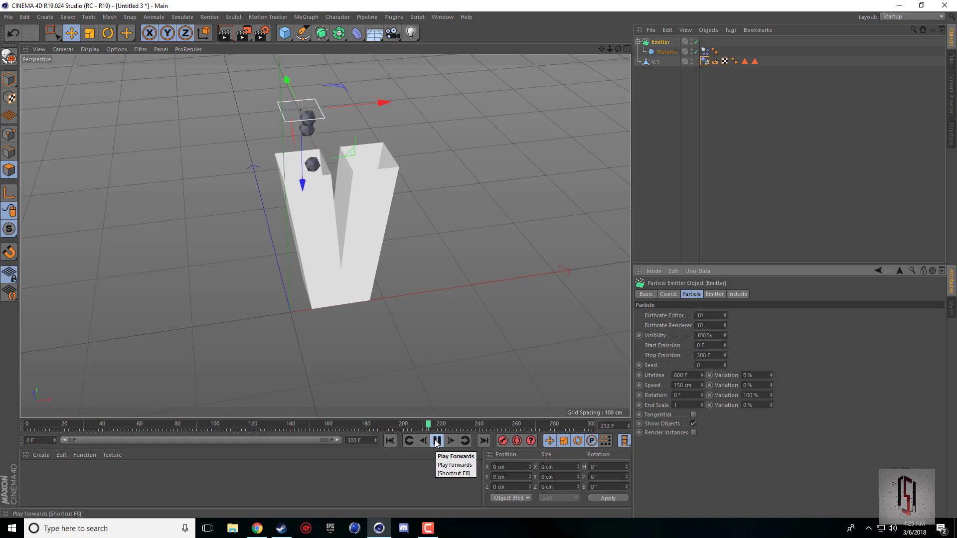
Pause the simulation and test-render the current view of the objects inside the V
left_click(437, 442)
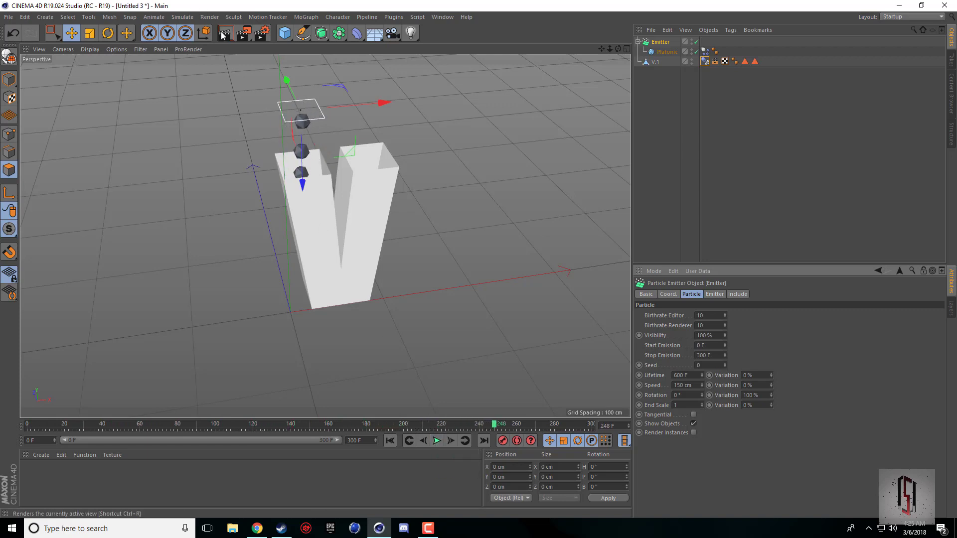
left_click(224, 34)
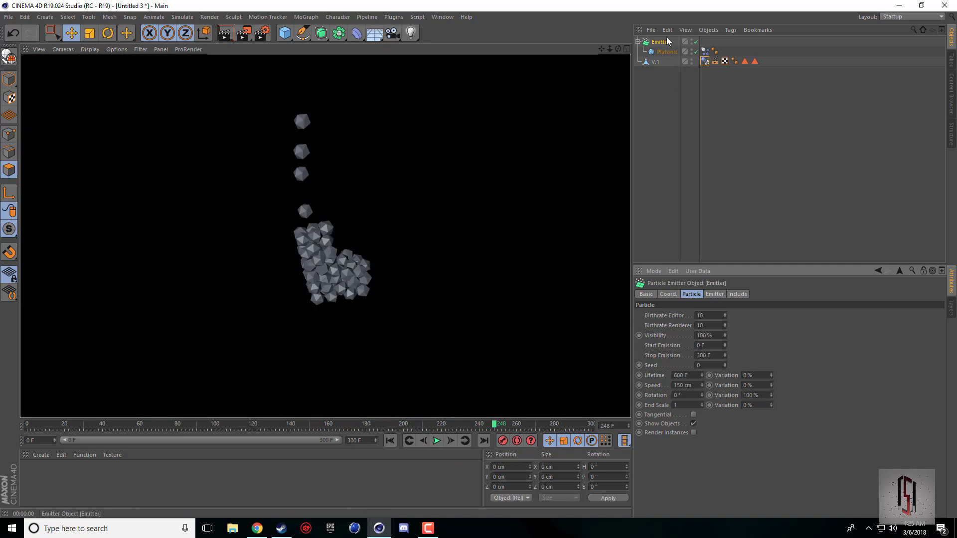
left_click(414, 219)
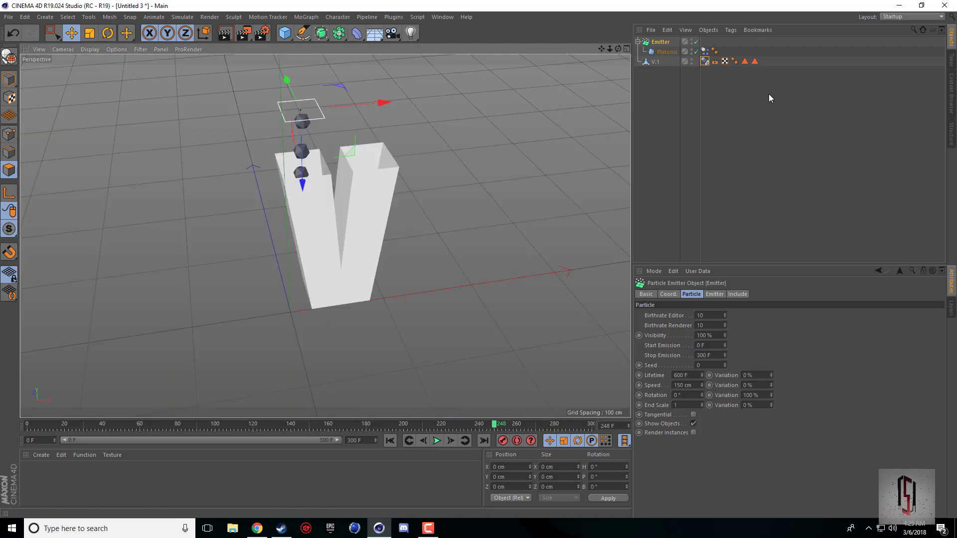
Hide the V in the viewport and replay the simulation from the first frame
left_click(691, 60)
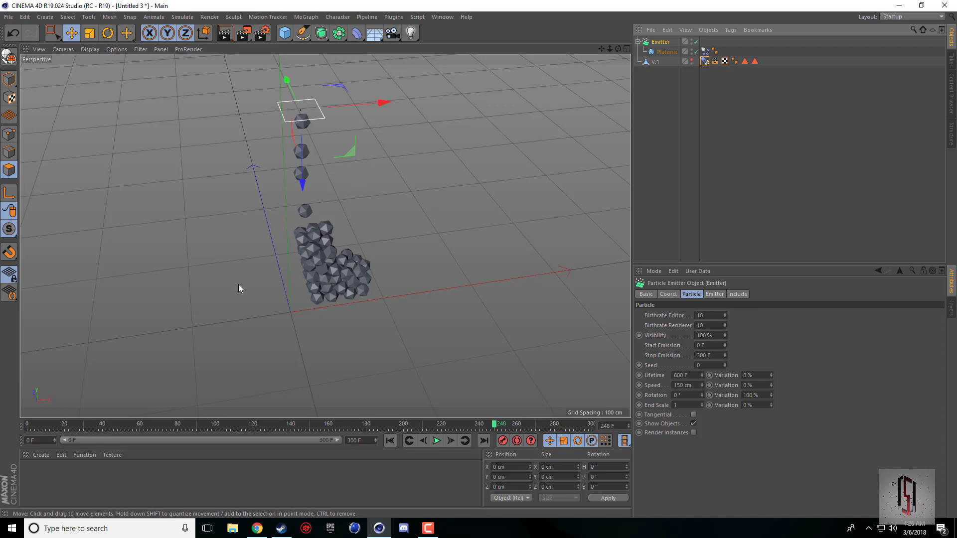
left_click(389, 441)
left_click(436, 441)
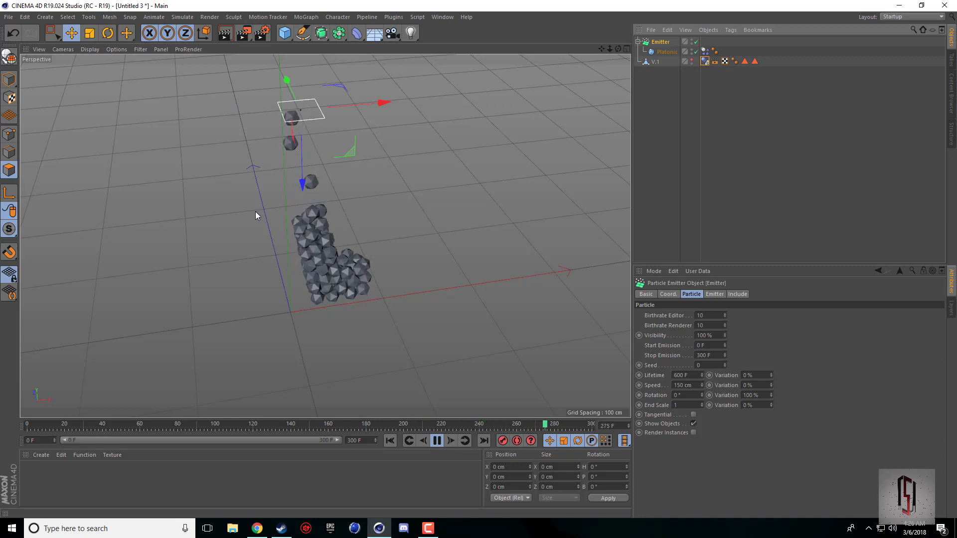
left_click(438, 440)
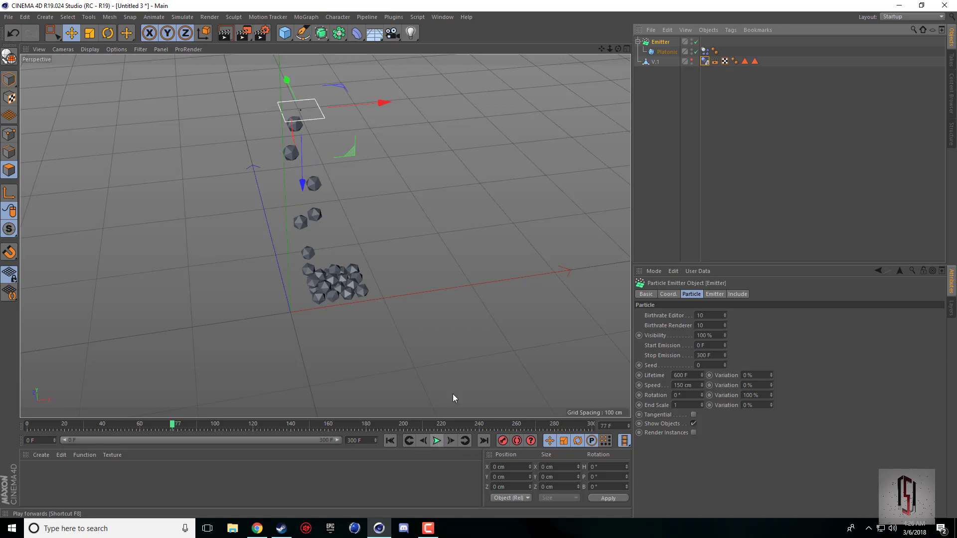
Set the emitter's editor and renderer birthrates to 20 and replay the simulation from the start
double_click(646, 42)
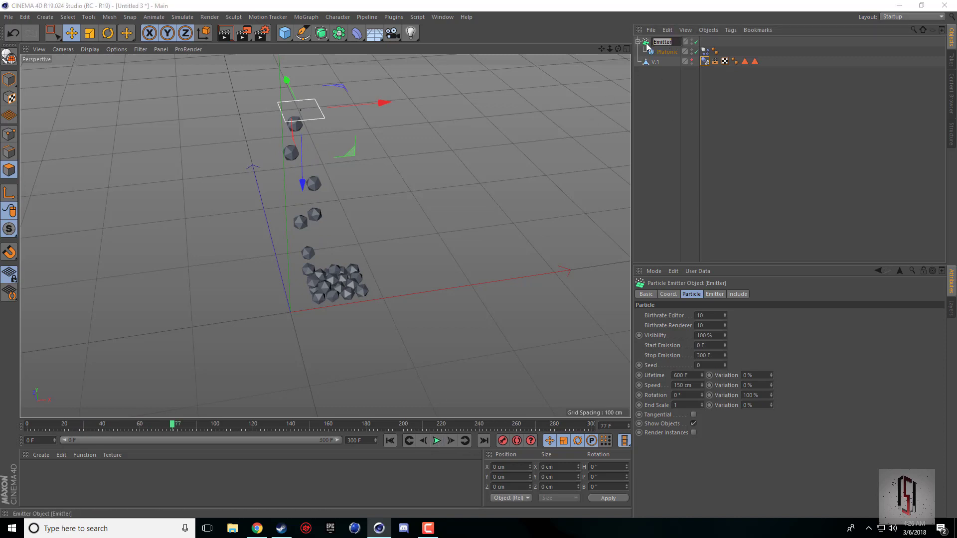
left_click_drag(712, 315, 692, 323)
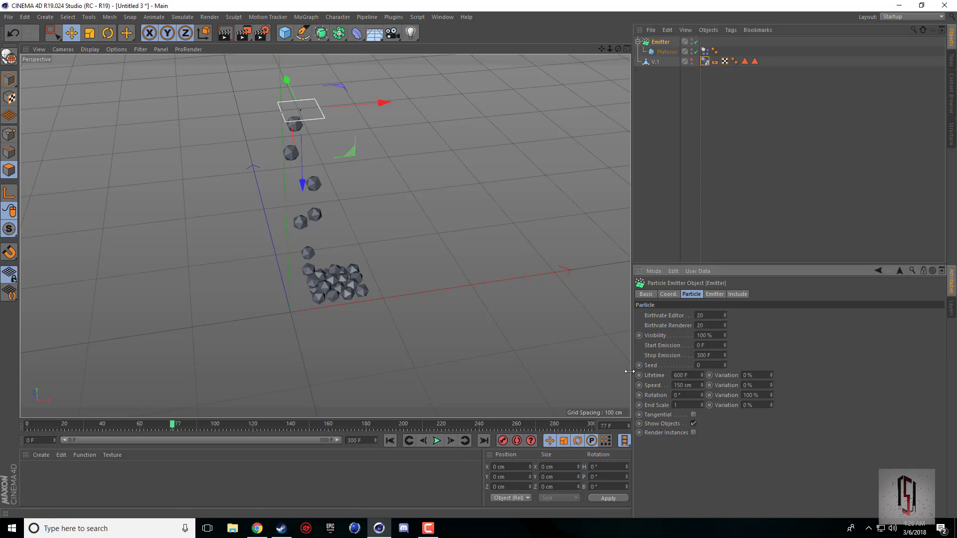
left_click(391, 441)
left_click(437, 441)
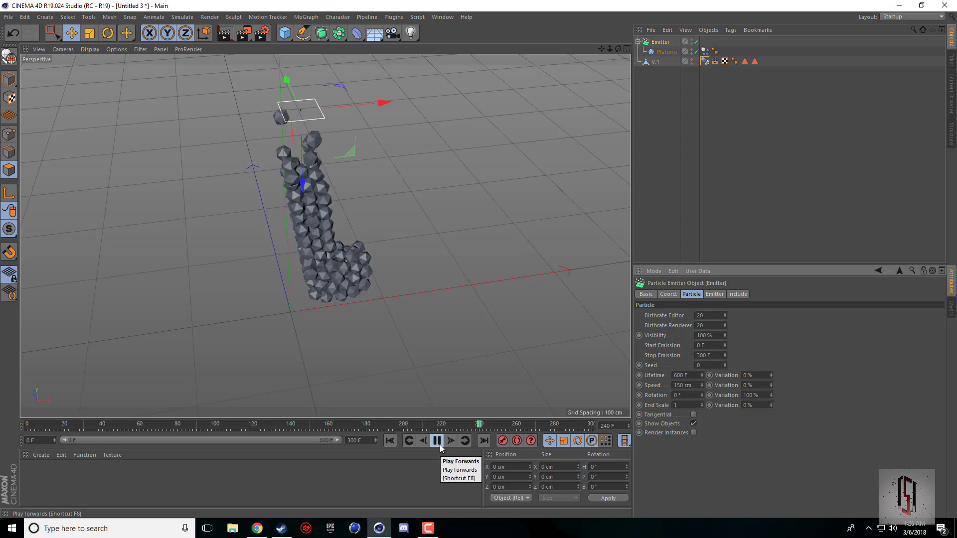
left_click(439, 445)
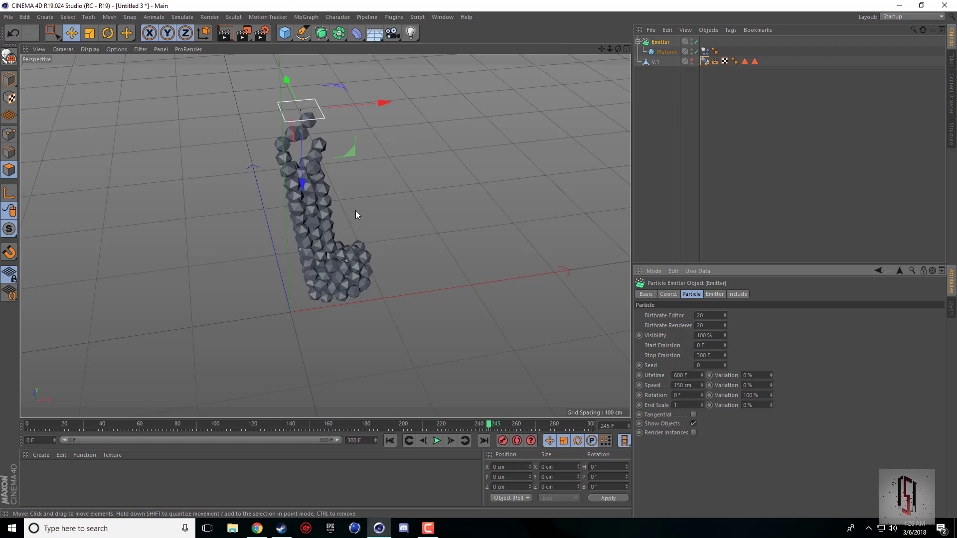
Duplicate the emitter along X and place the copy above the V's second arm, showing the V again as a guide
left_click_drag(369, 103, 432, 101, "ctrl")
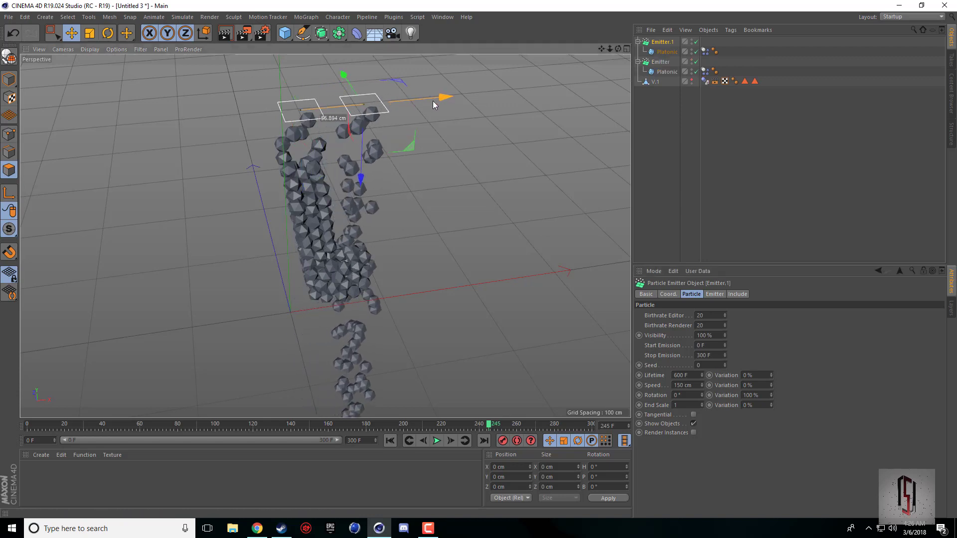
middle_click(435, 119)
left_click_drag(519, 114, 508, 118)
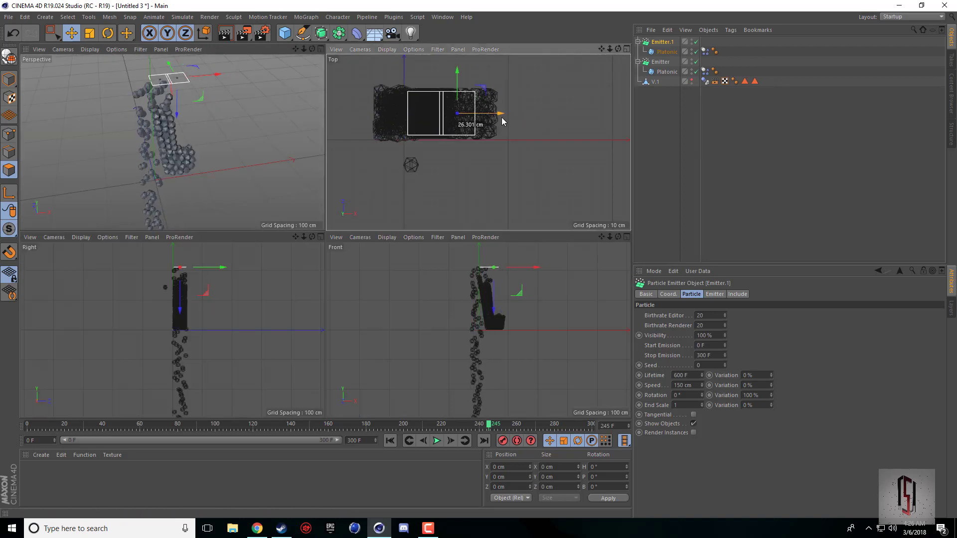
left_click(389, 441)
left_click(692, 81)
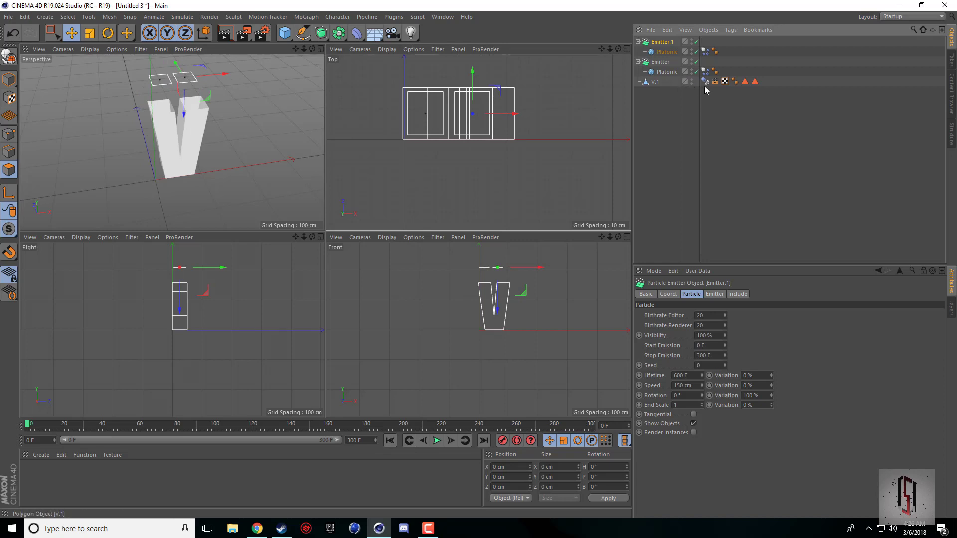
left_click_drag(502, 116, 521, 117)
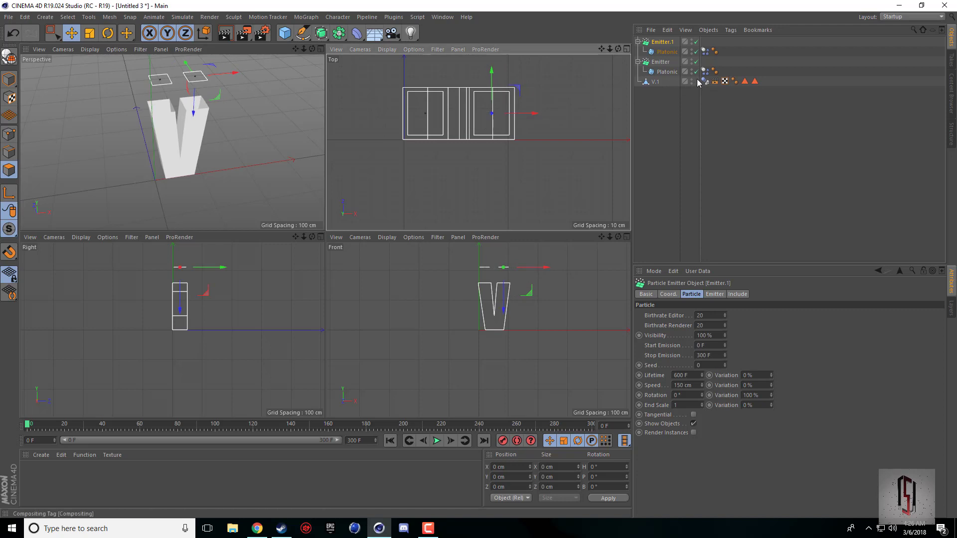
Hide the V in the viewport again and test-render the simulation with both emitters running
double_click(692, 80)
middle_click(169, 195)
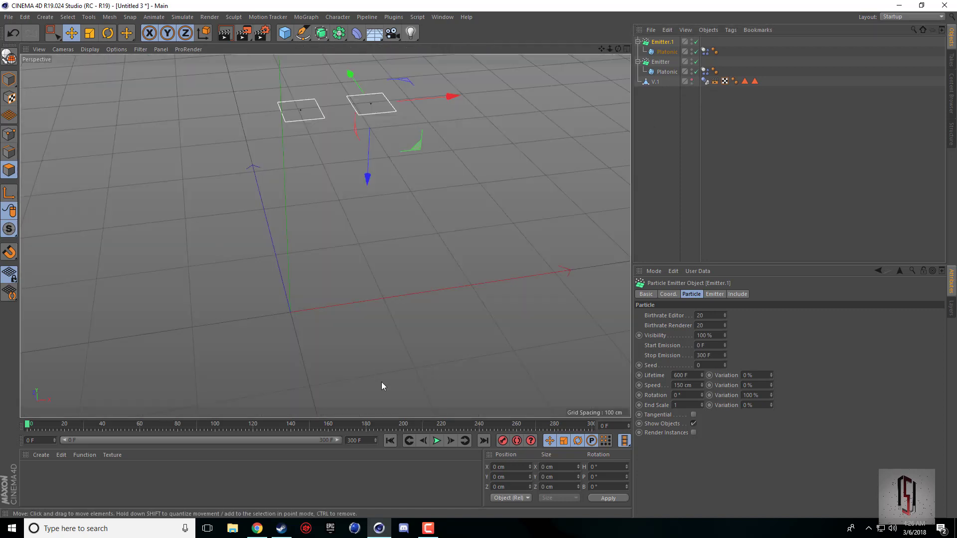
left_click(437, 441)
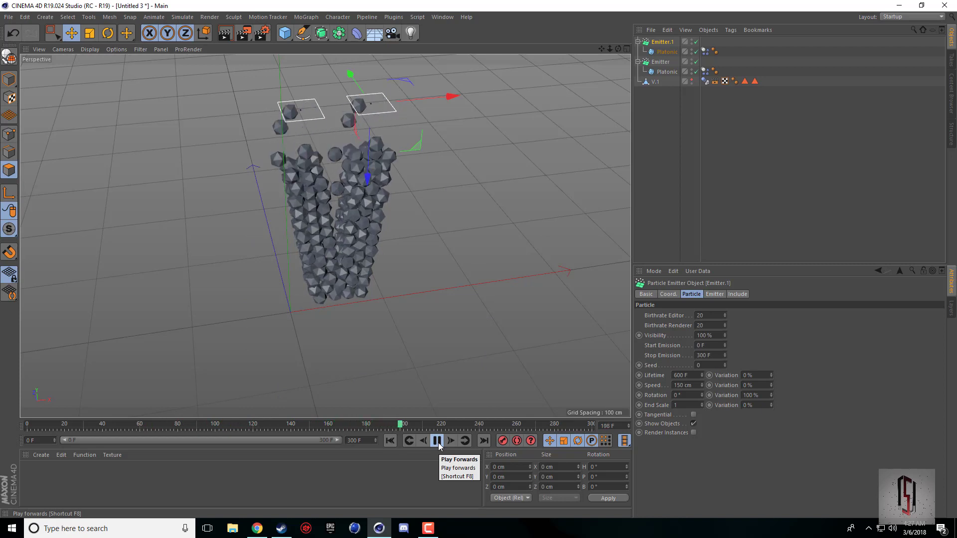
left_click(437, 441)
left_click(224, 33)
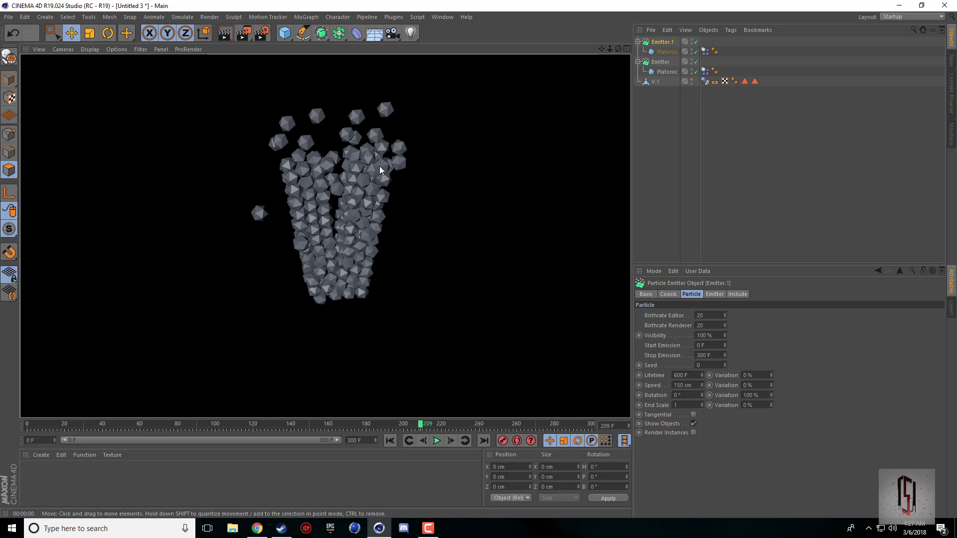
Create a pure white material with Reflectance turned off and apply it to both emitters
double_click(81, 484)
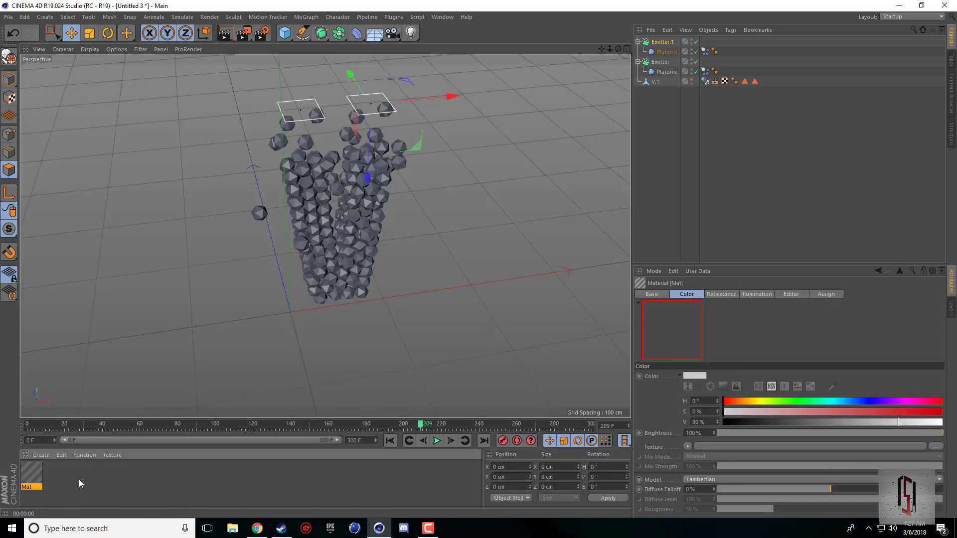
double_click(31, 474)
left_click(269, 126)
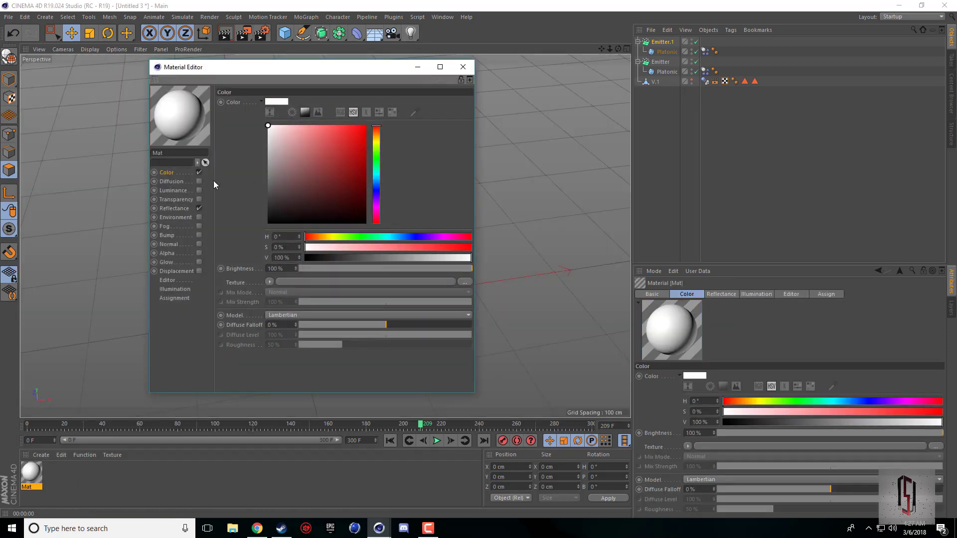
left_click(199, 208)
left_click(463, 67)
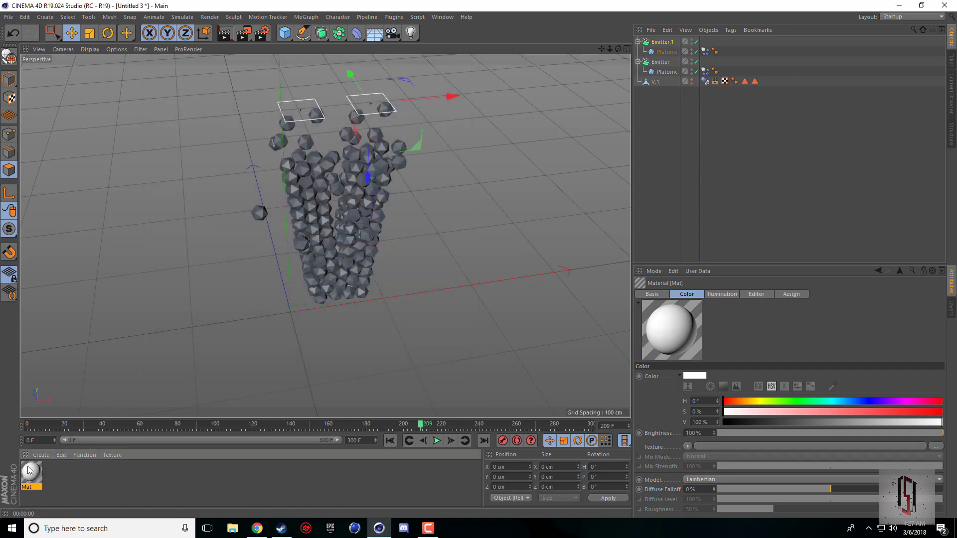
left_click_drag(685, 53, 709, 63)
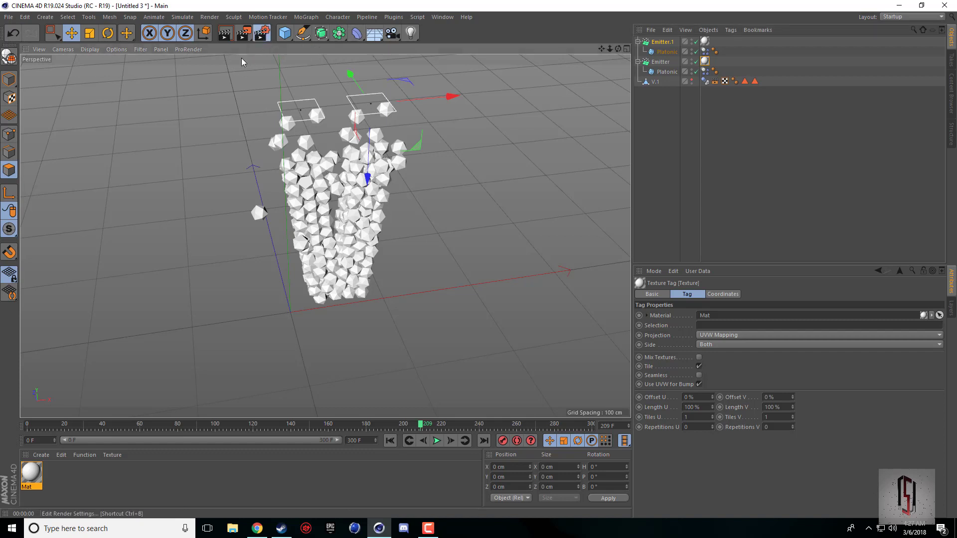
Add the Ambient Occlusion and Global Illumination effects to the render settings
left_click(262, 33)
right_click(122, 138)
left_click(166, 201)
right_click(119, 119)
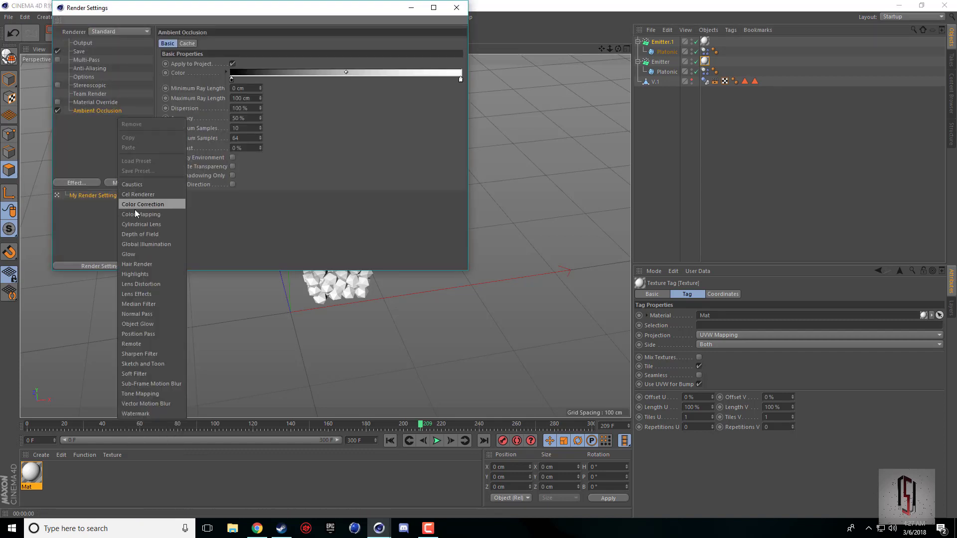
left_click(150, 250)
left_click(456, 8)
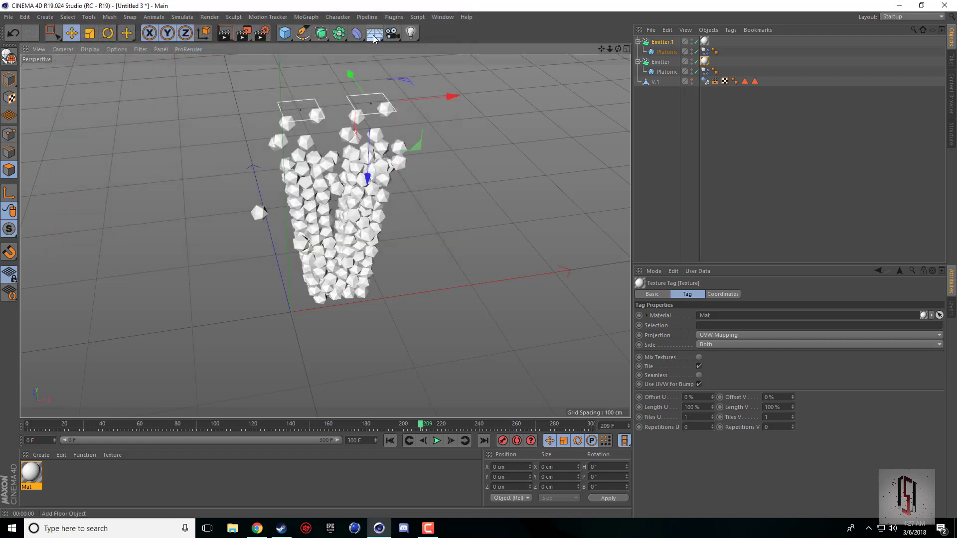
Add a Physical Sky and hide the V from rendering, checking the lighting with test renders of the view
left_click_drag(374, 34, 480, 50)
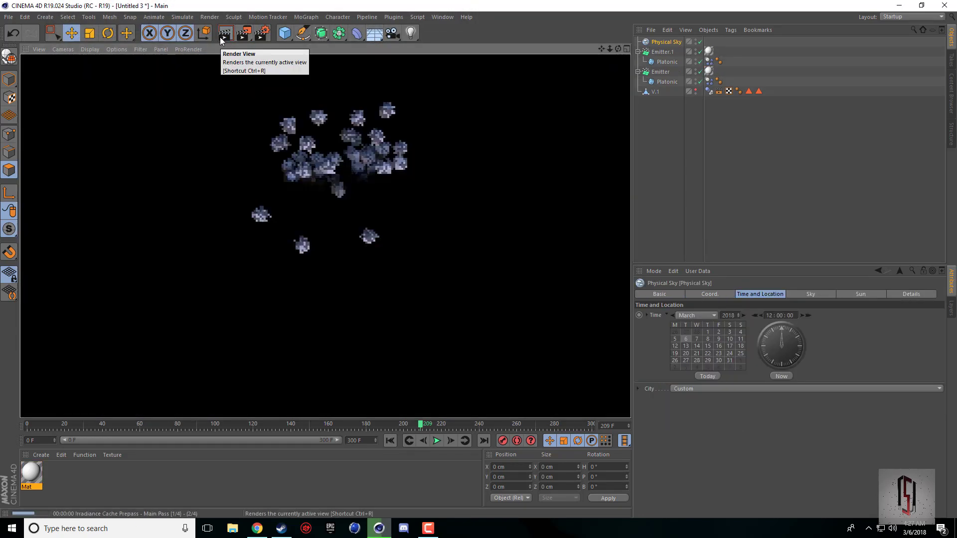
left_click(221, 38)
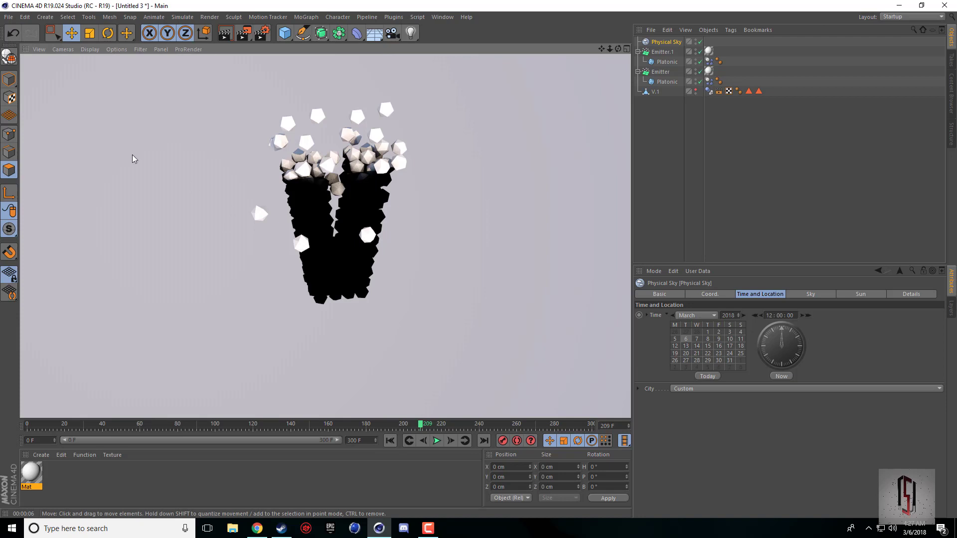
double_click(695, 93)
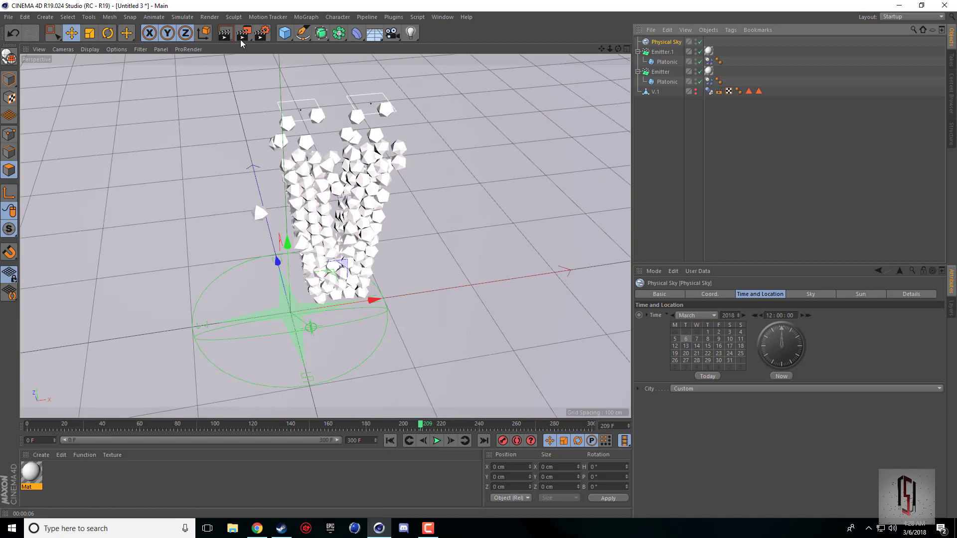
left_click(225, 33)
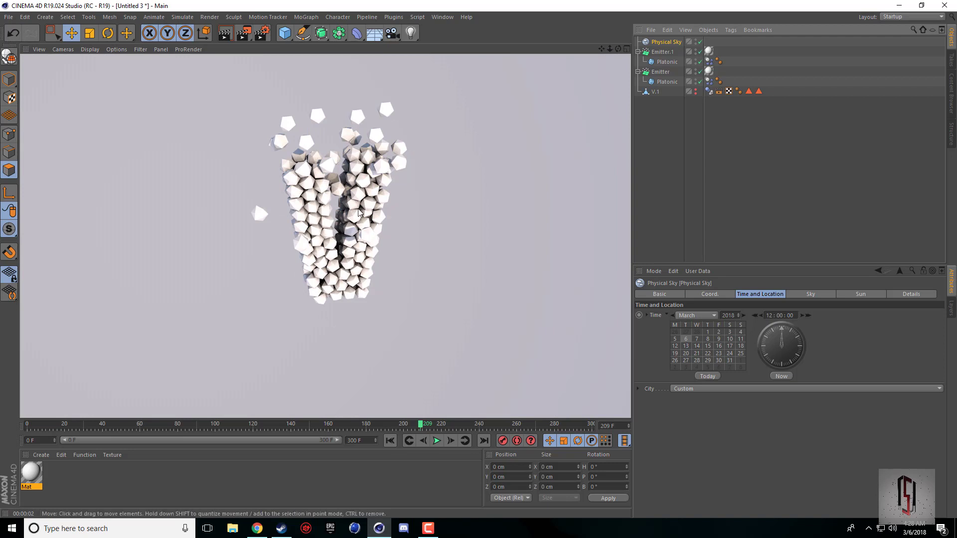
Set the radius of both emitters' Platonic objects to 6 cm and test-render the replayed simulation
left_click(390, 442)
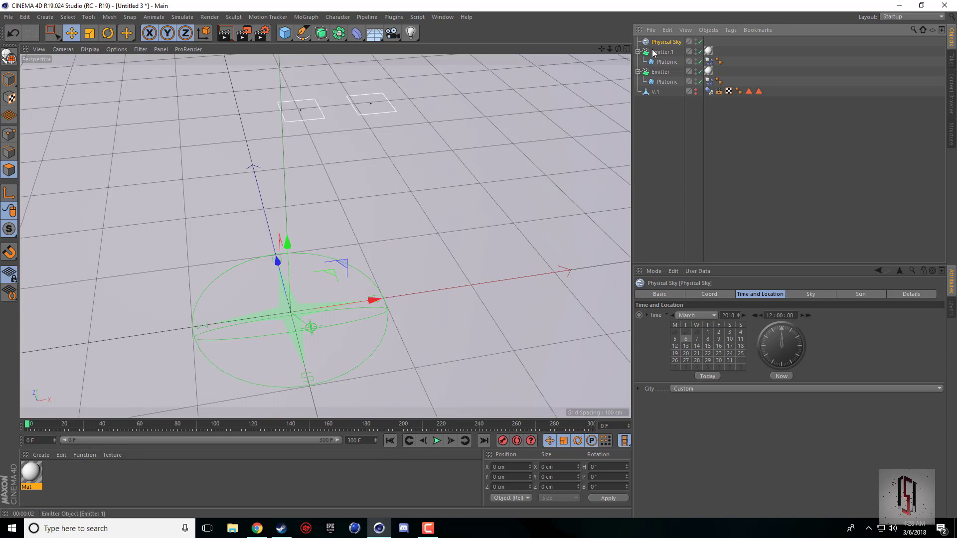
left_click(666, 62)
left_click(688, 315)
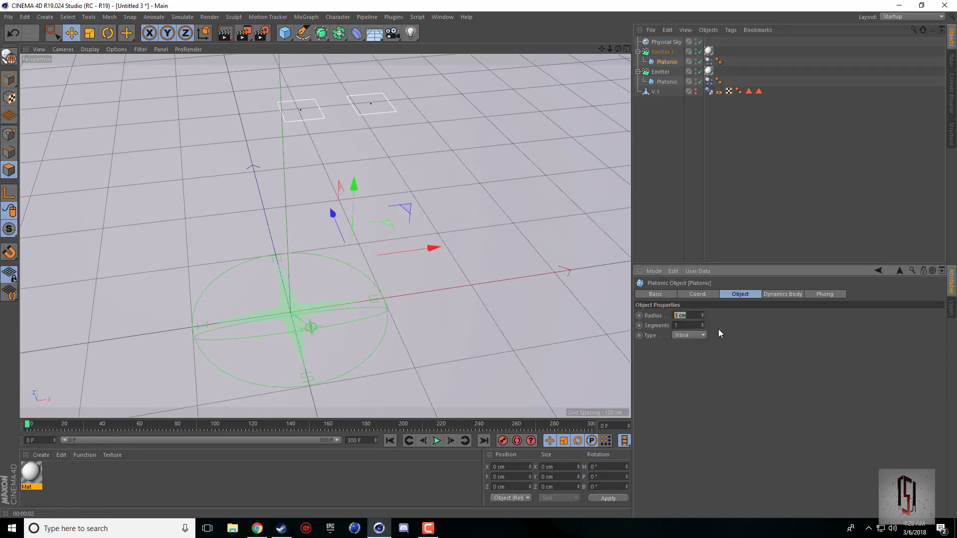
left_click(667, 82)
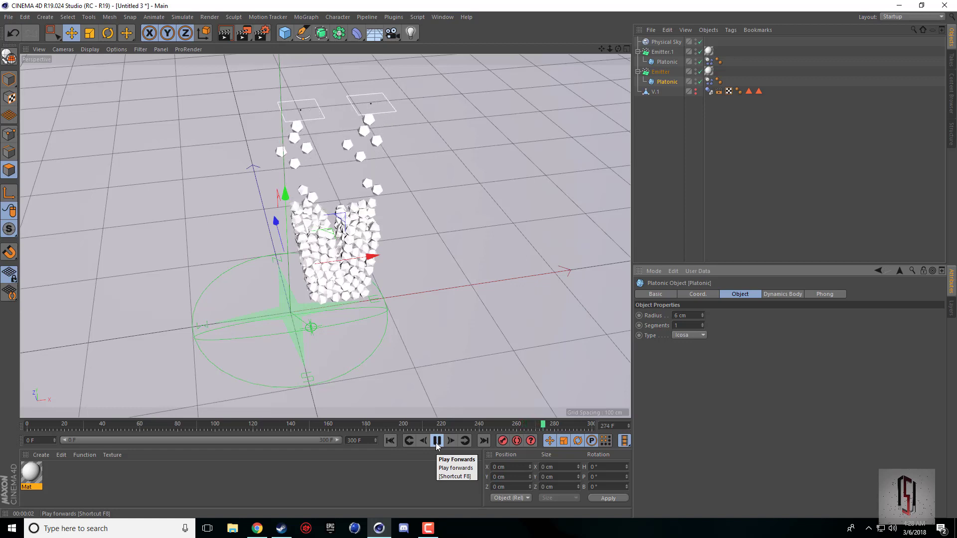
left_click(437, 441)
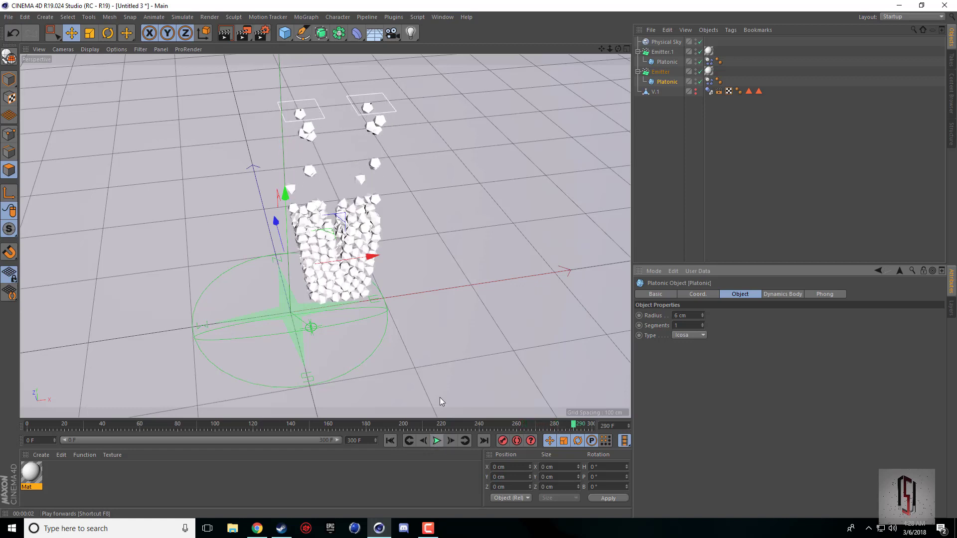
left_click(220, 33)
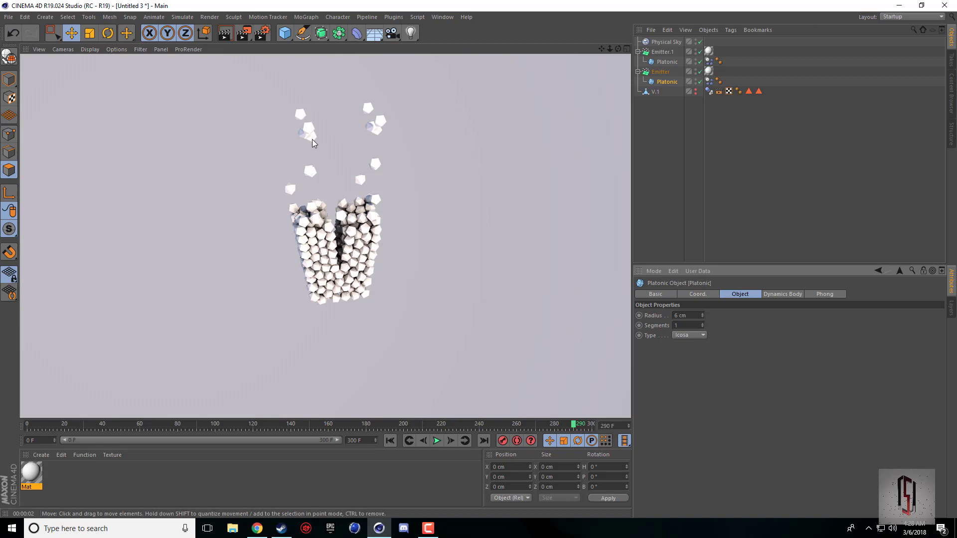
Add a cube beneath the two emitters and delete the V.1 collider object
left_click(287, 31)
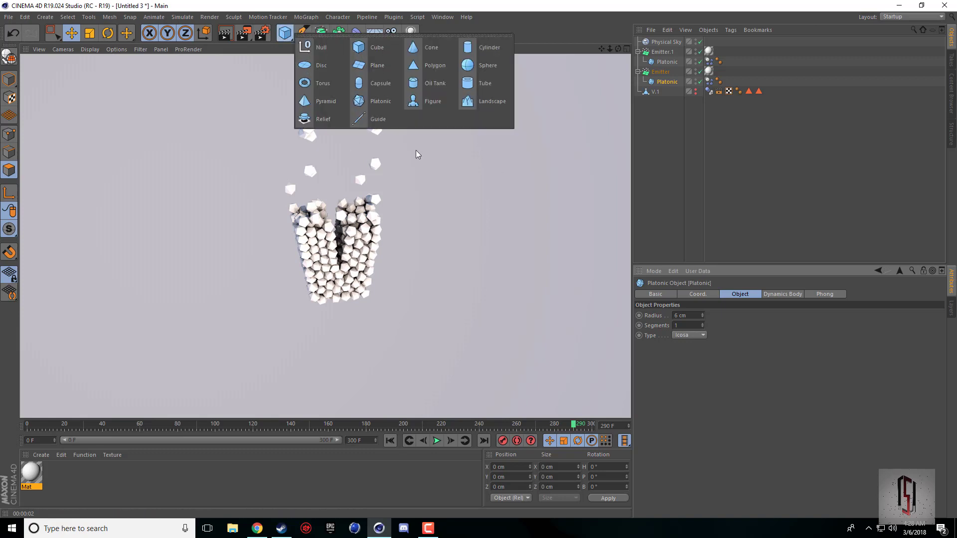
left_click(379, 48)
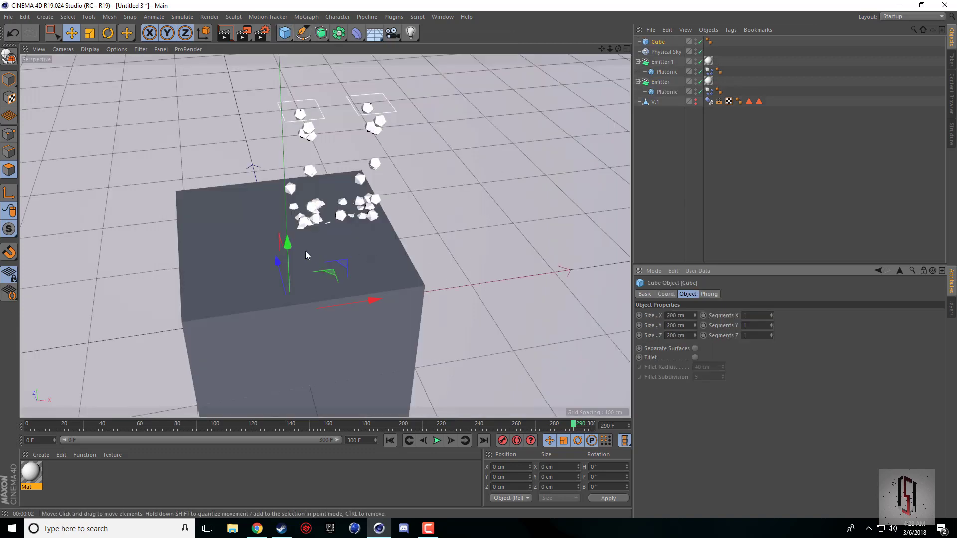
middle_click(359, 303)
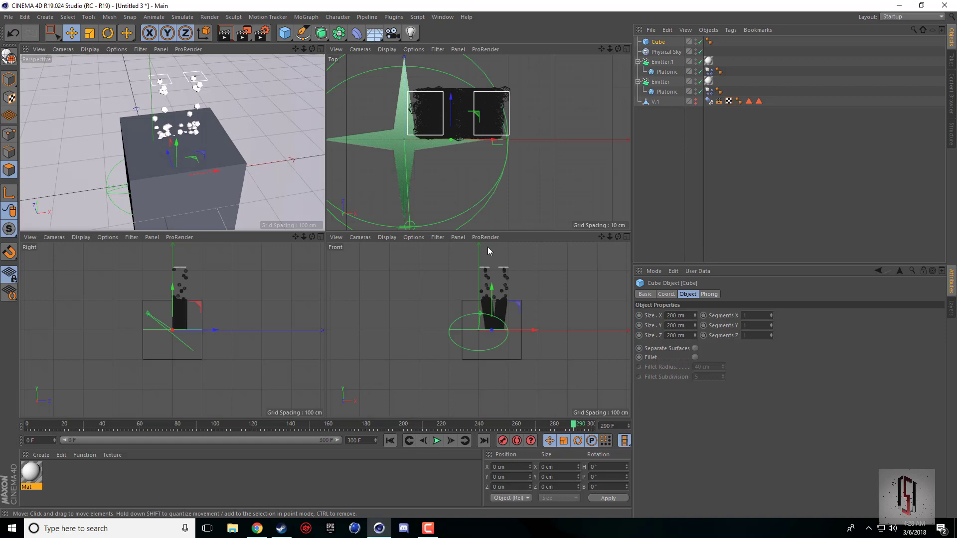
middle_click(531, 162)
middle_click(329, 181)
middle_click(271, 177)
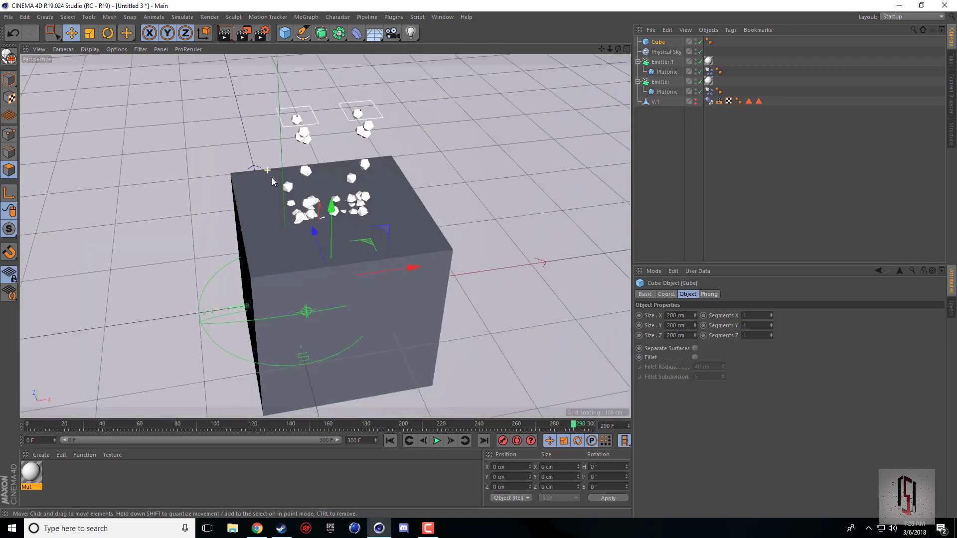
left_click(655, 102)
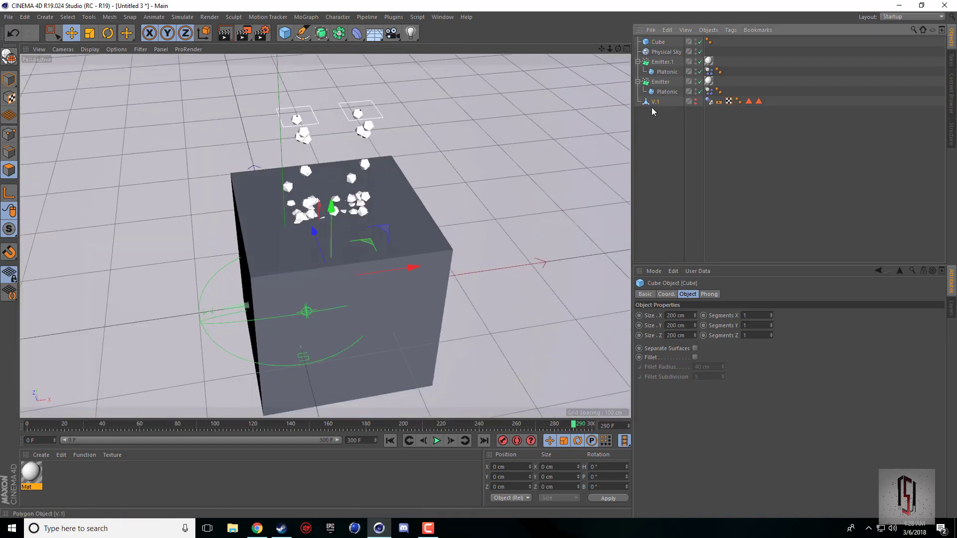
key("Delete")
Make the cube editable and delete its top polygon so that it forms an open box
left_click(298, 326)
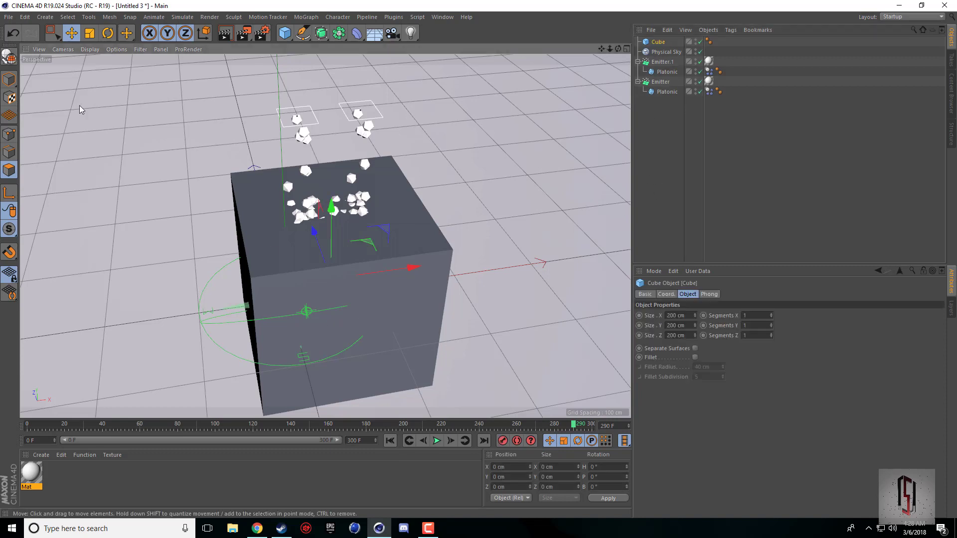
left_click(9, 57)
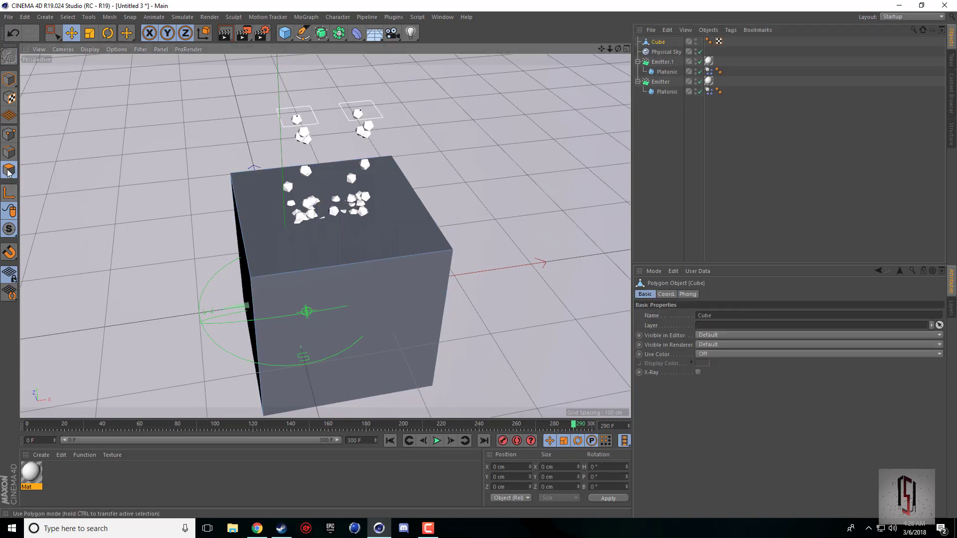
left_click(300, 257)
key("Delete")
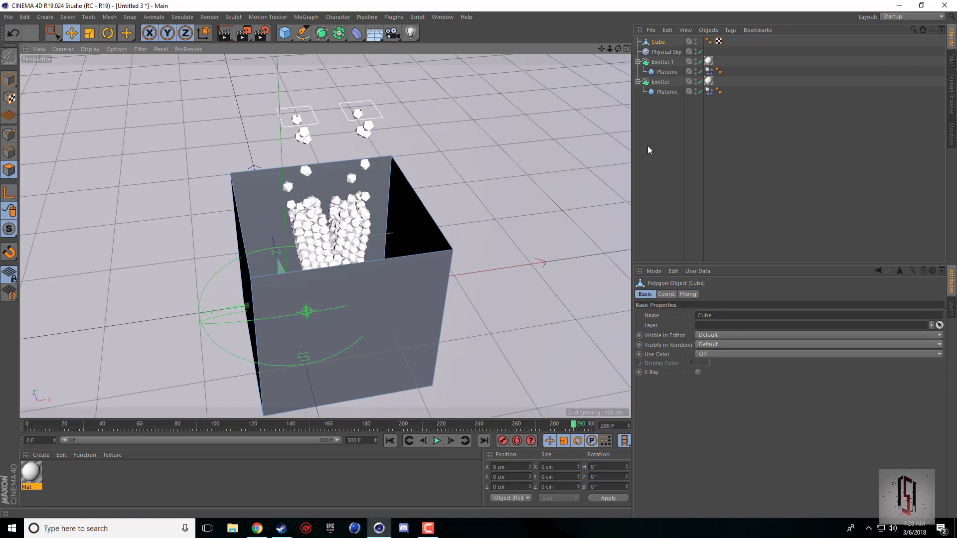
Give the open cube a Collider Body tag with its collision shape set to Static Mesh
right_click(661, 46)
mouse_move(747, 131)
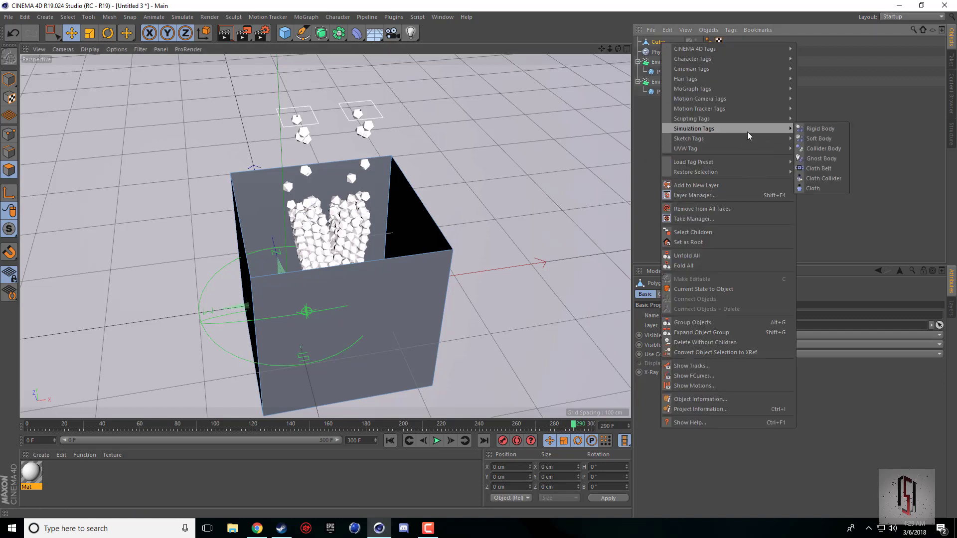
left_click(829, 156)
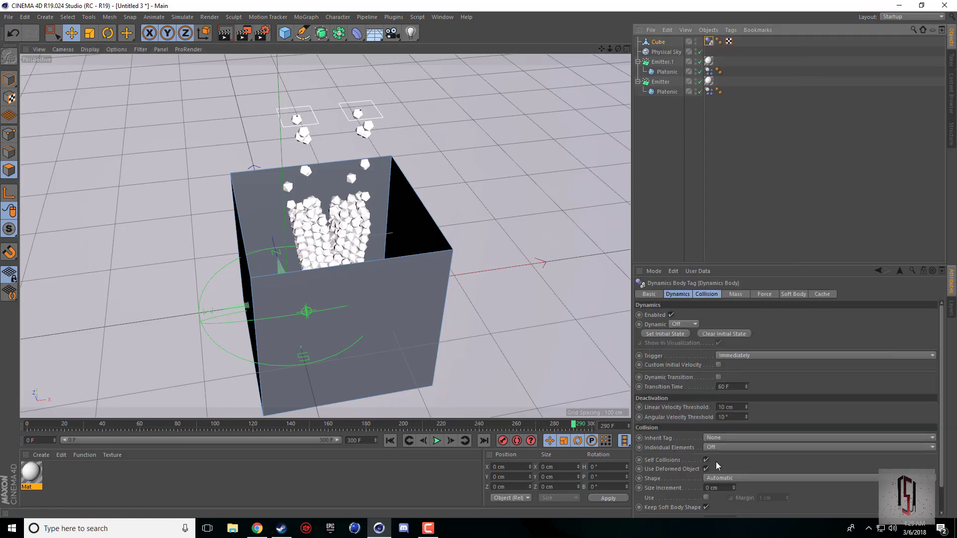
left_click(717, 480)
left_click(724, 448)
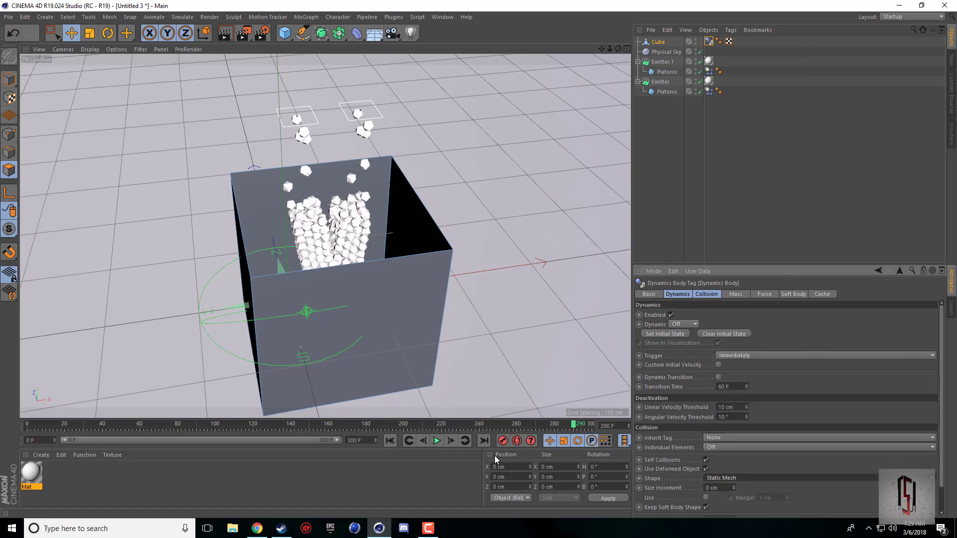
Replay the simulation from the first frame and watch from above how the Platonic objects fall into the box
left_click(391, 441)
left_click(437, 441)
left_click_drag(618, 49, 618, 101)
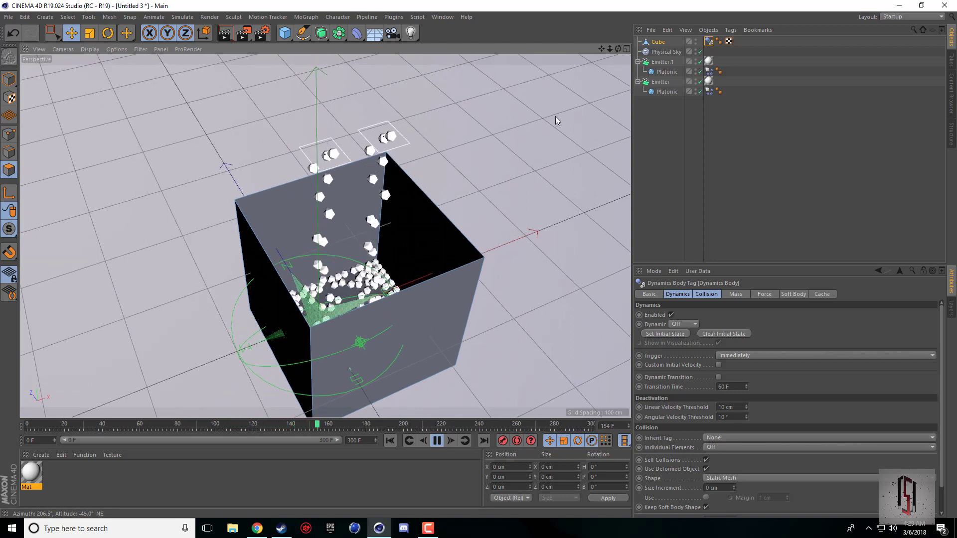
Add a Figure object and set its height to 50 cm
left_click_drag(284, 33, 324, 47)
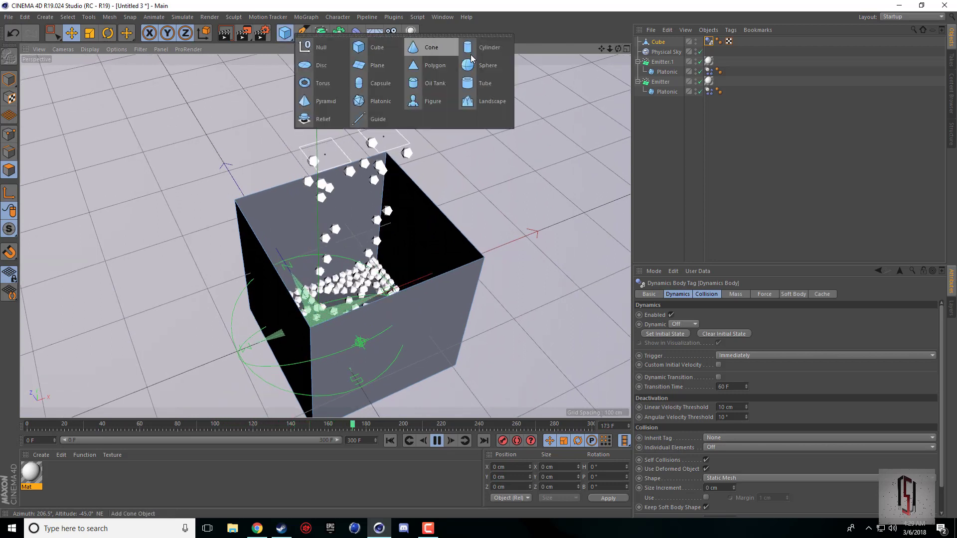
left_click(437, 103)
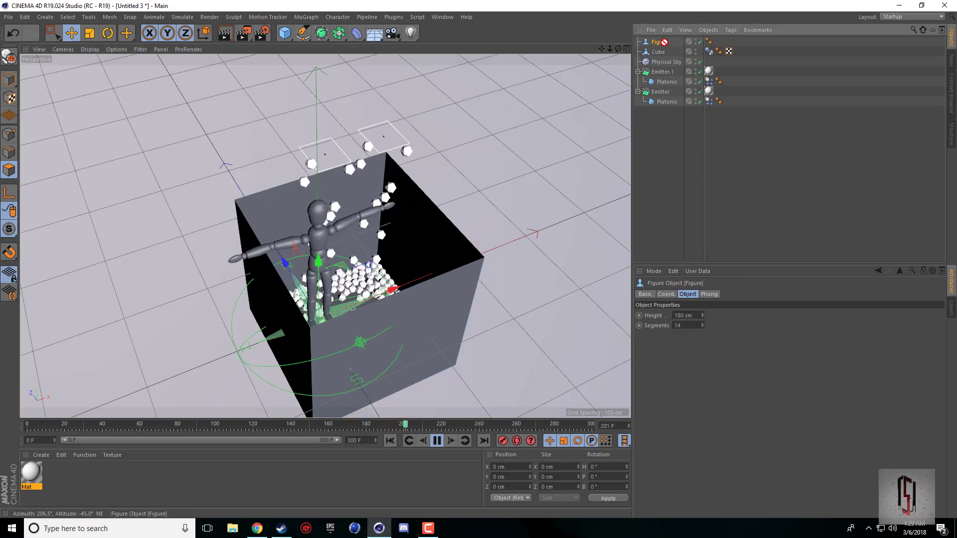
left_click_drag(693, 315, 623, 317)
type("50")
key("Return")
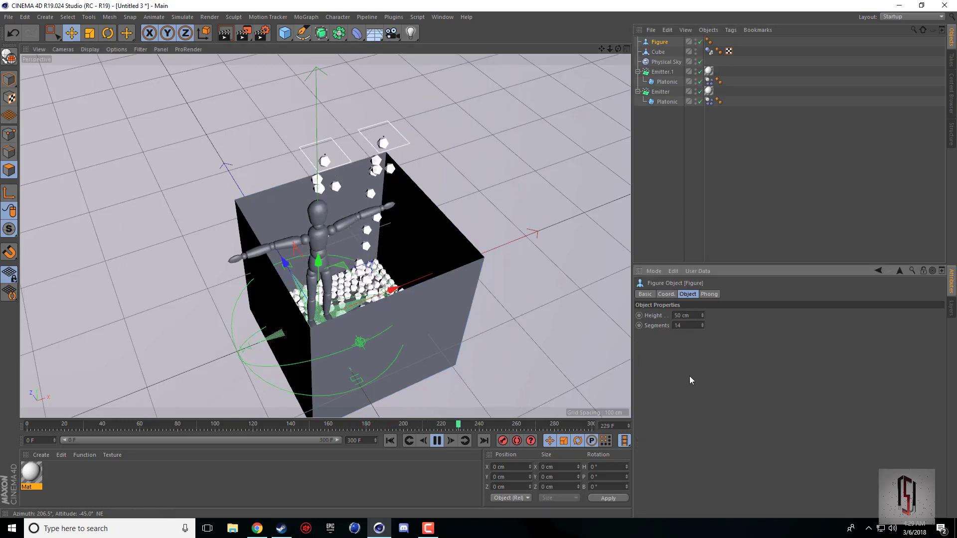
Put a copy of the Figure under each emitter and delete both Platonic objects
left_click_drag(659, 42, 665, 87)
left_click(666, 82)
key("Delete")
left_click(663, 101)
key("Delete")
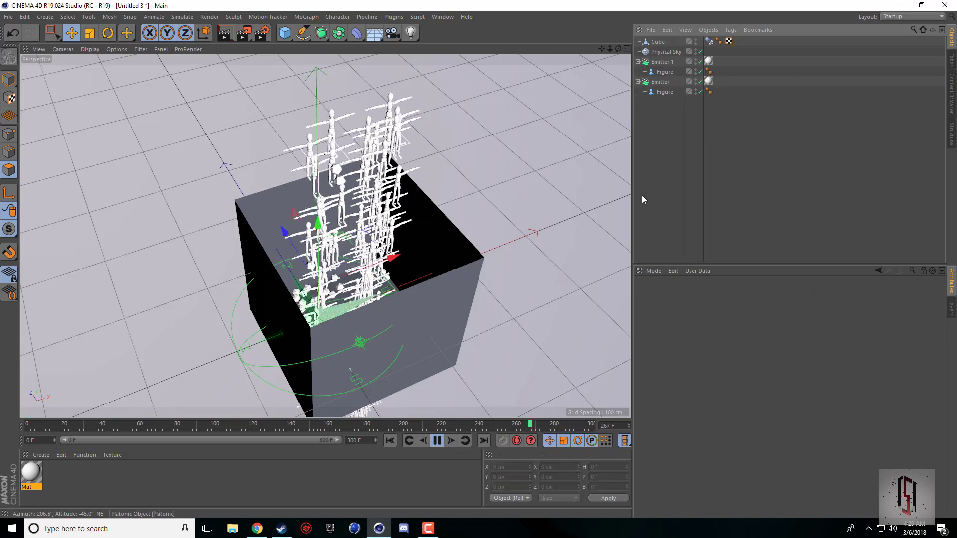
Replay the simulation from the start to check how the emitted figures behave, pausing it around frame 66
left_click(390, 441)
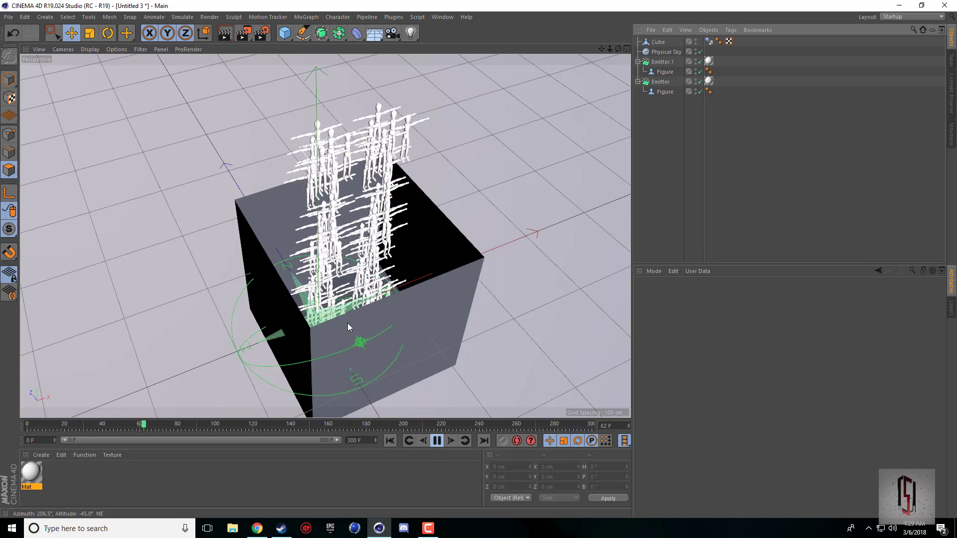
left_click(437, 441)
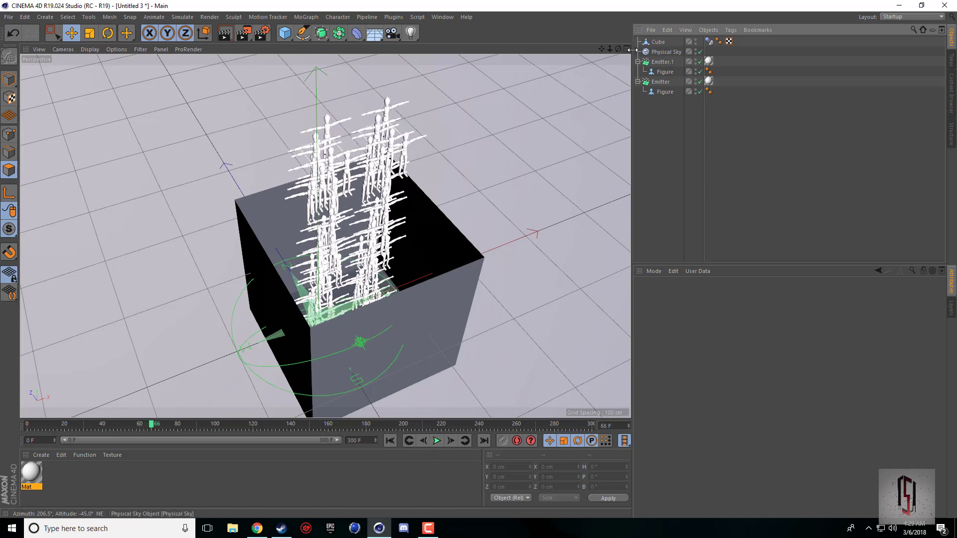
left_click_drag(617, 48, 627, 66)
Apply a Rigid Body tag to the Figure under each of the two emitters
left_click(668, 73)
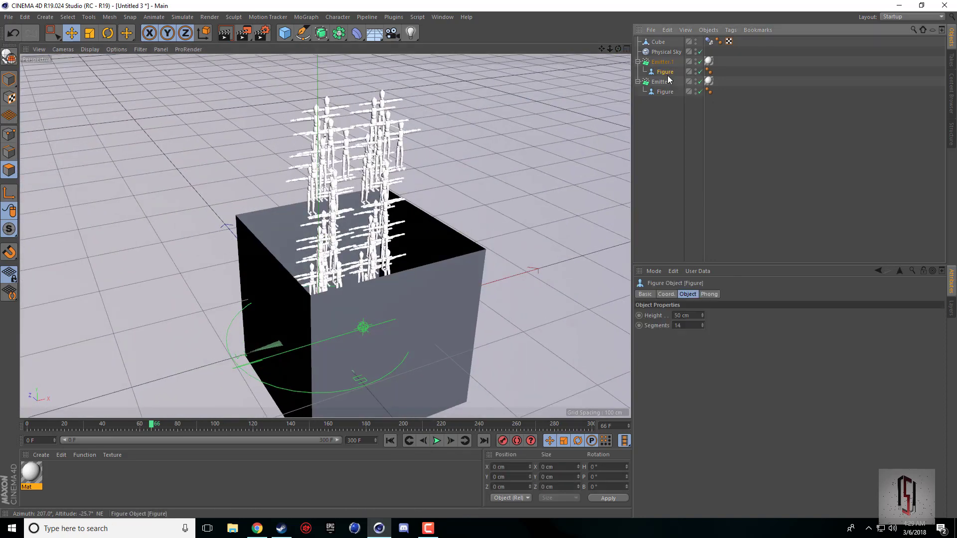
right_click(669, 74)
mouse_move(756, 170)
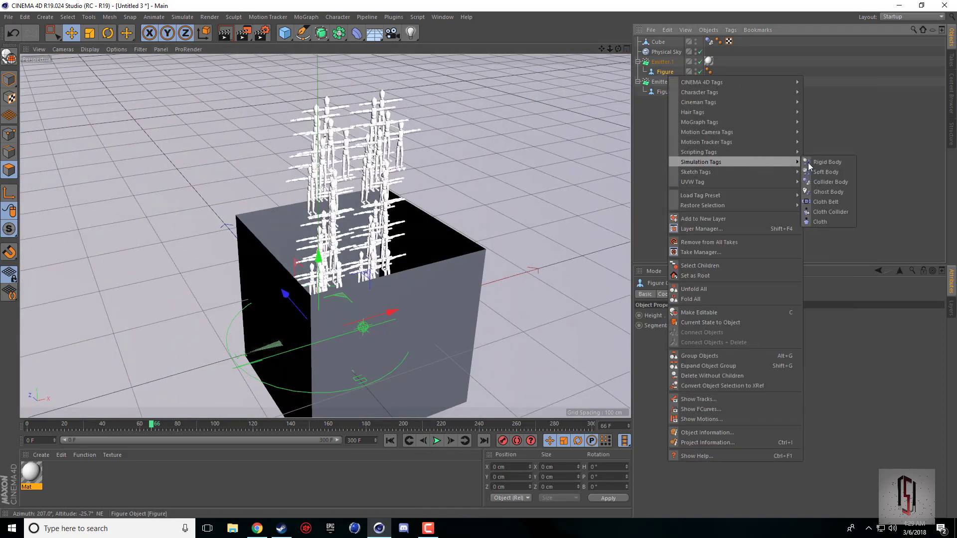
left_click(828, 182)
left_click(665, 92)
right_click(669, 92)
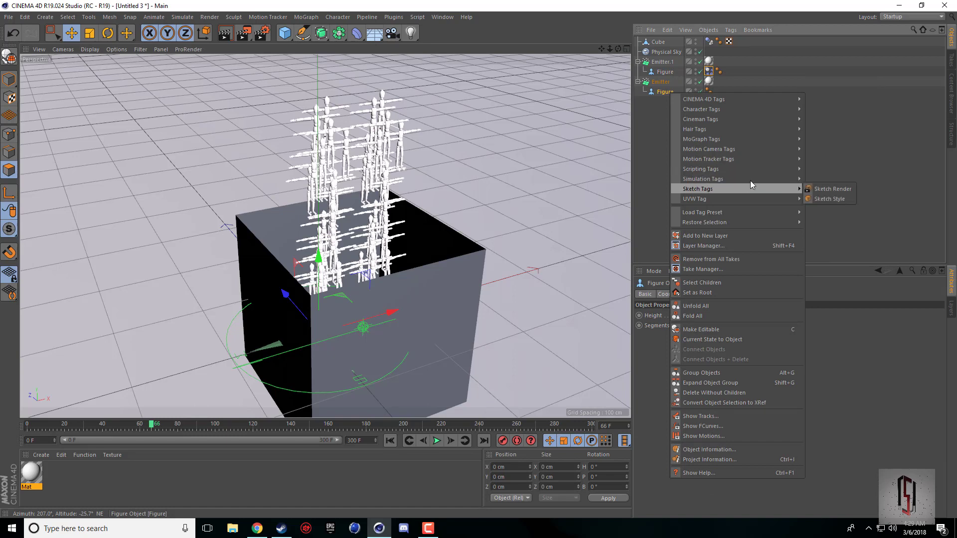
mouse_move(750, 179)
left_click(811, 180)
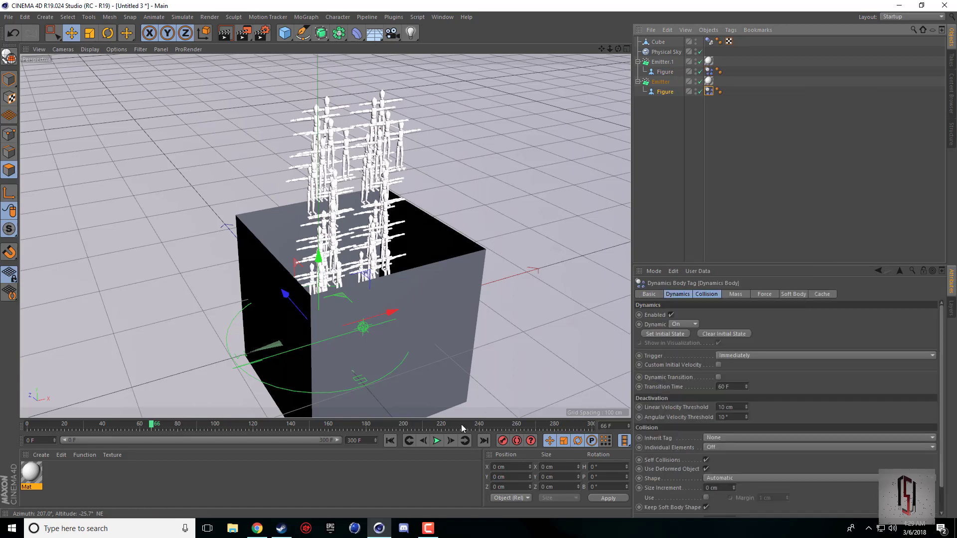
Replay the simulation with the rigid-body figures and inspect the filling box from above and from the side
left_click(391, 441)
left_click(436, 440)
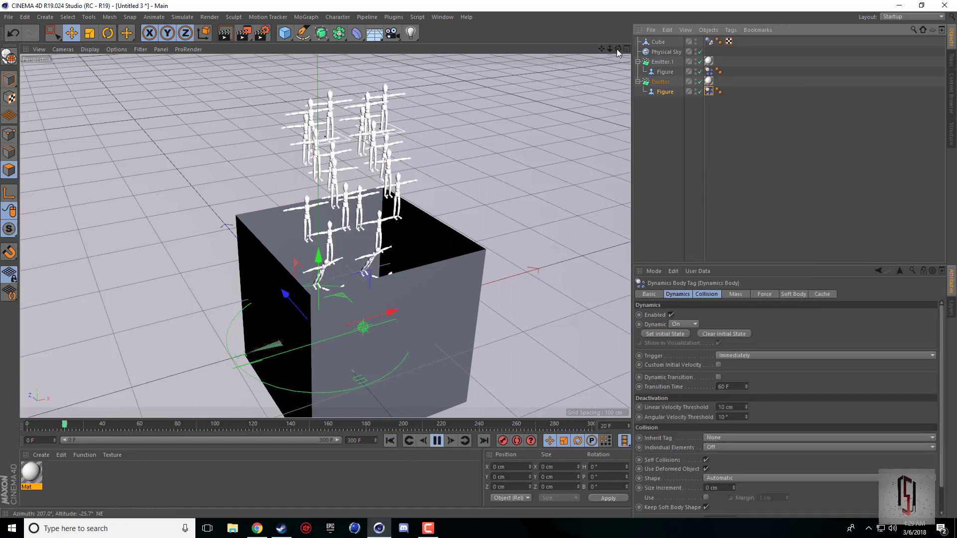
left_click_drag(617, 50, 614, 116)
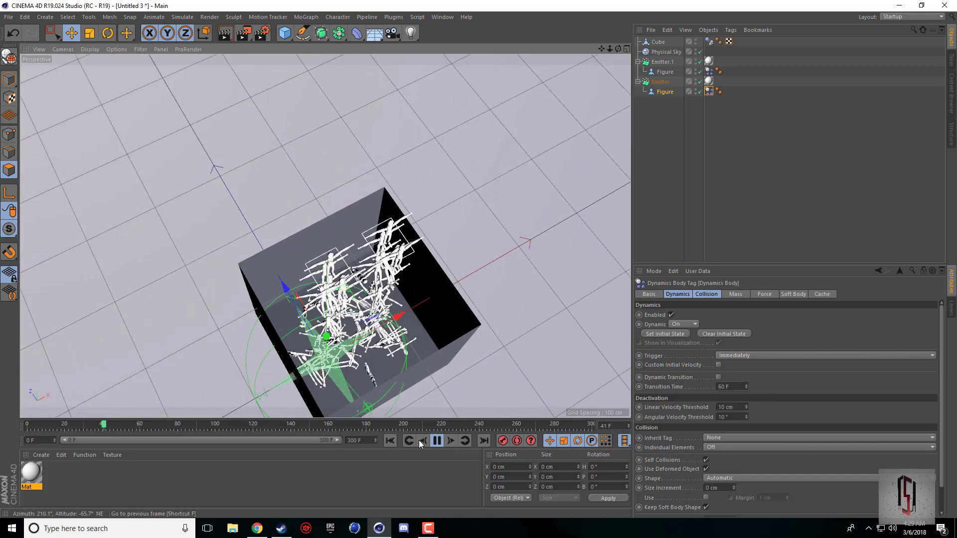
left_click(437, 441)
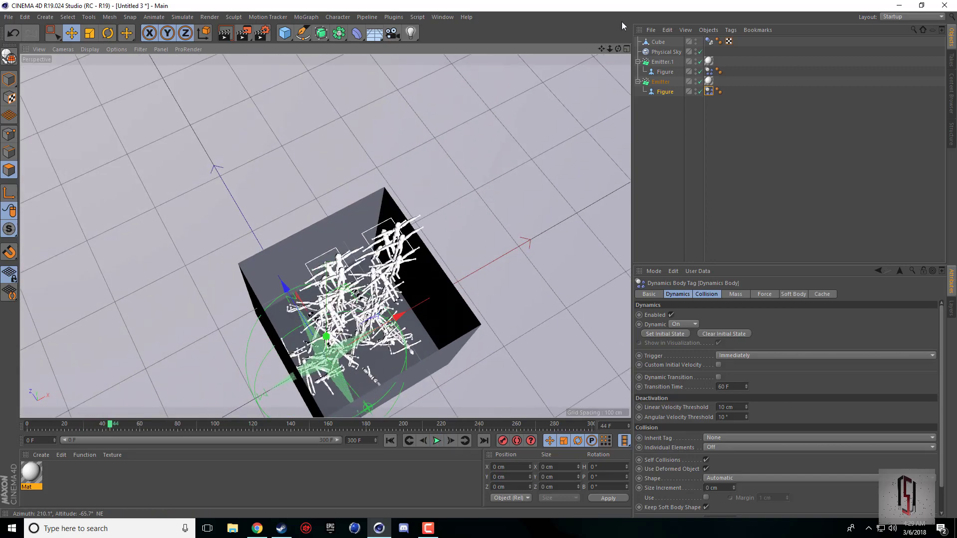
left_click_drag(618, 51, 617, 30)
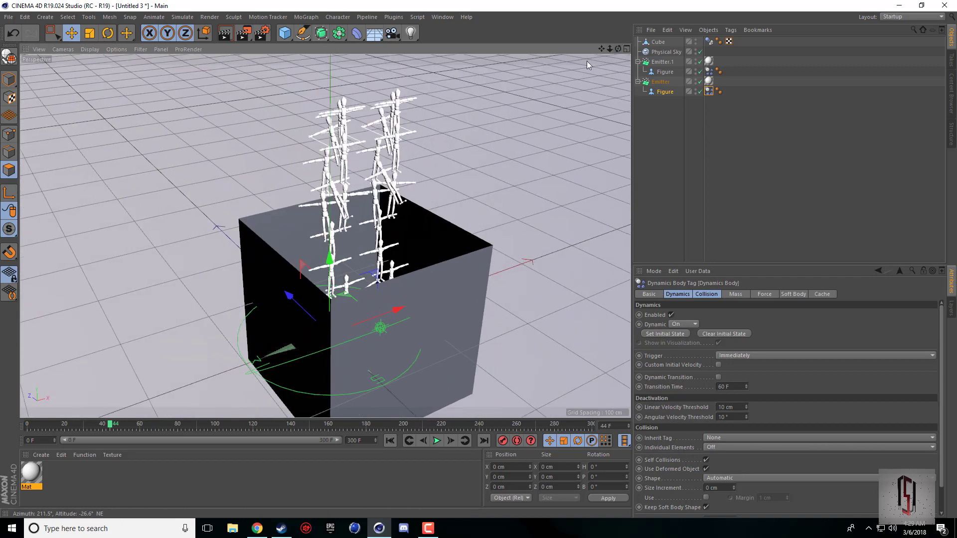
Add a MoText object with the letter N, set its height to 10 cm and raise it above the origin
left_click_drag(321, 34, 330, 181)
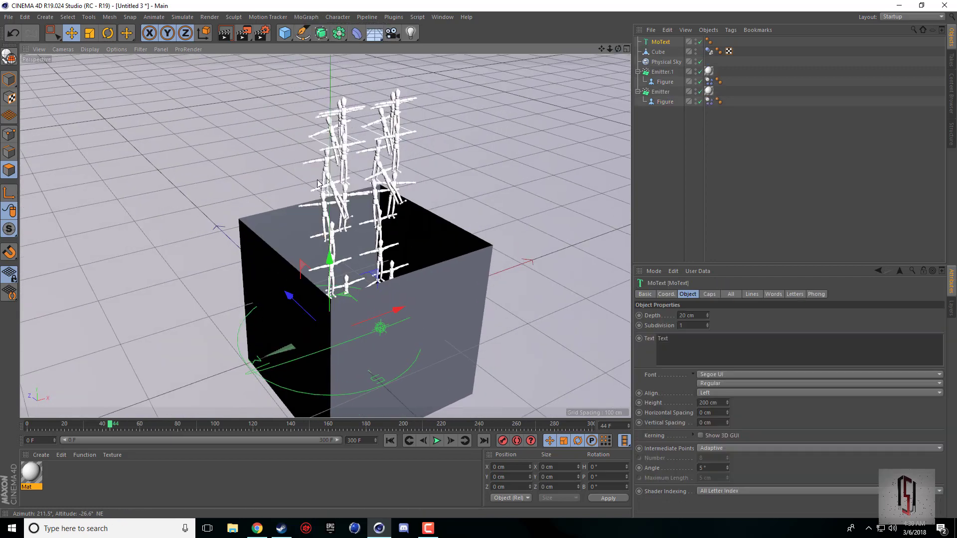
double_click(705, 342)
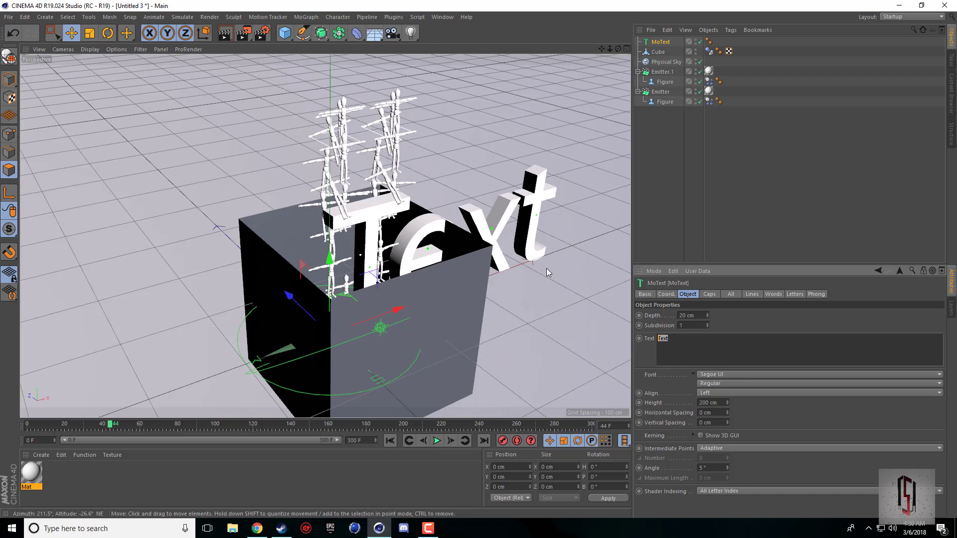
type("10")
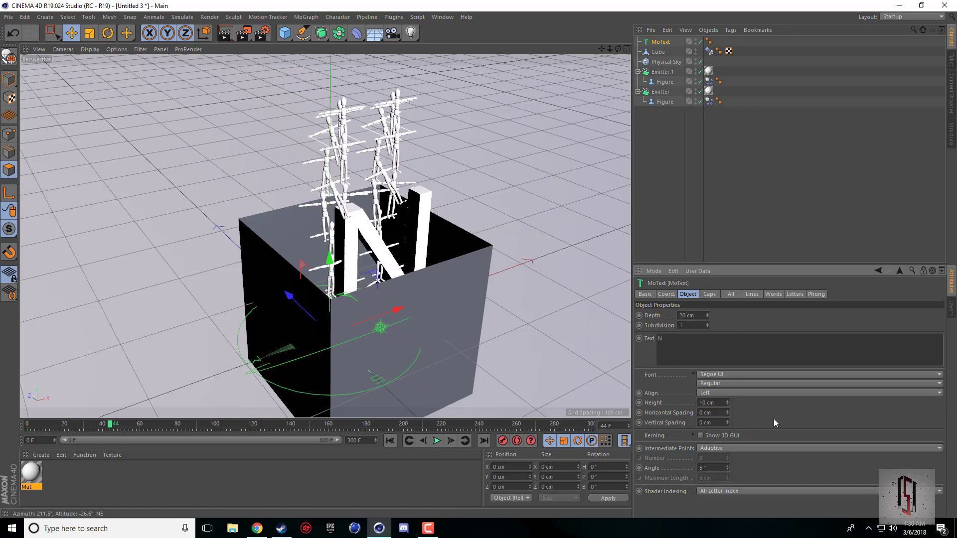
key("Return")
left_click_drag(330, 279, 330, 212)
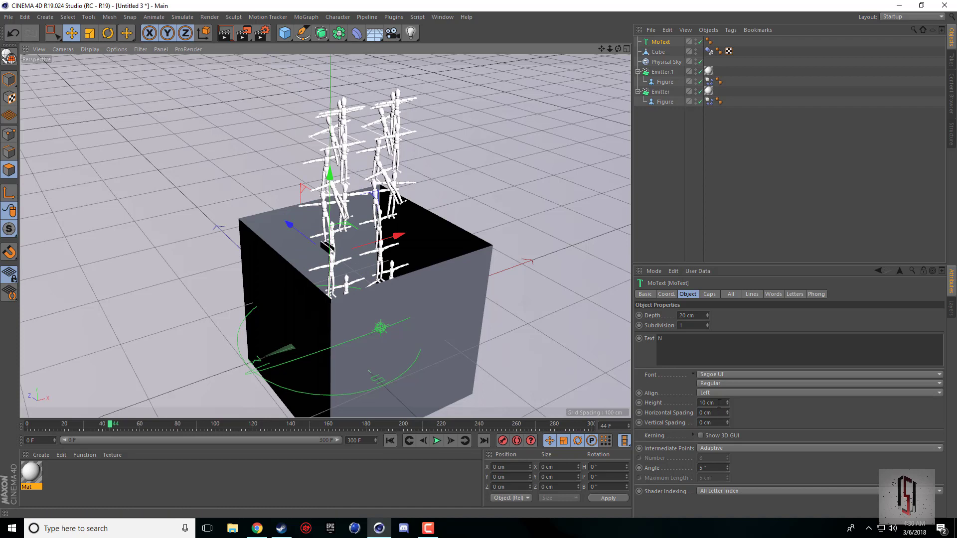
Reduce the depth of the letter N MoText to 4 cm
double_click(697, 315)
type("1")
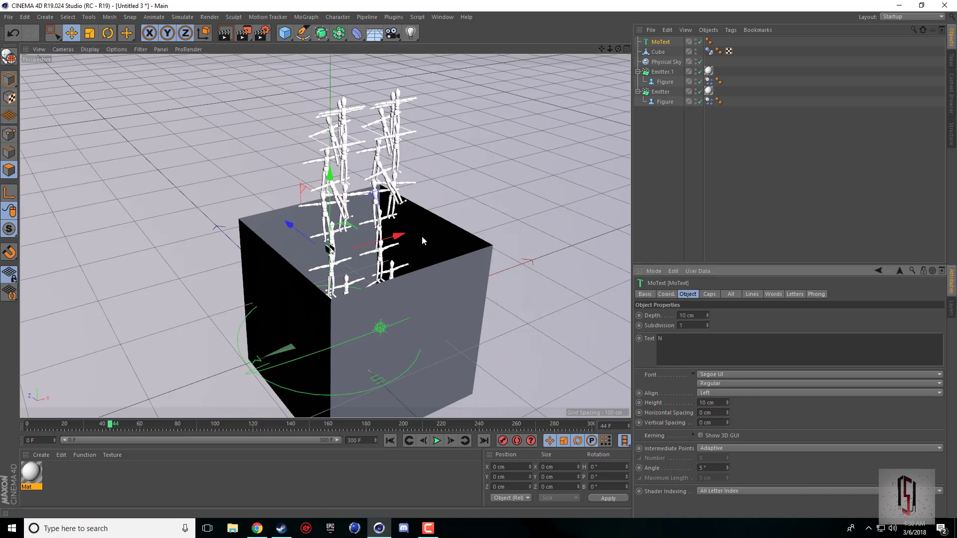
scroll(329, 232, "up", 12)
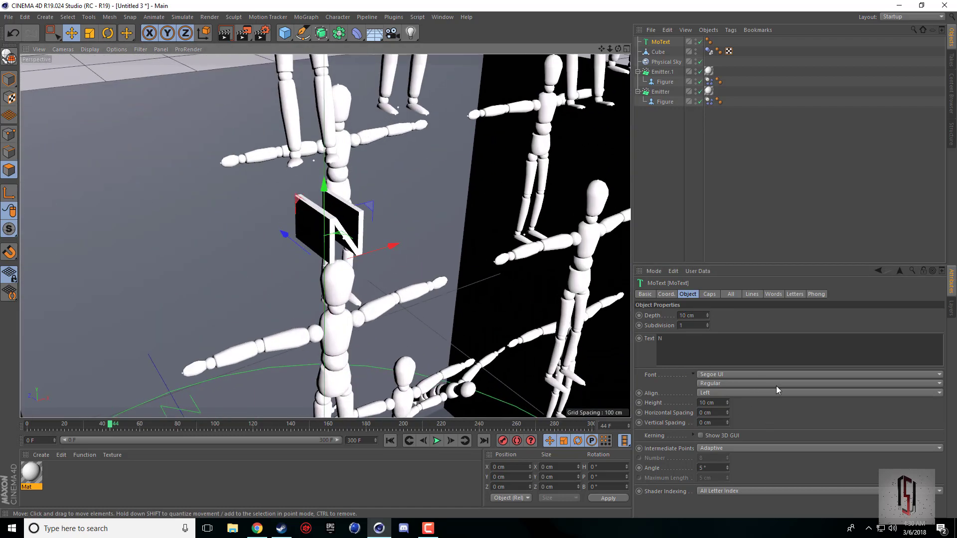
left_click_drag(708, 315, 708, 328)
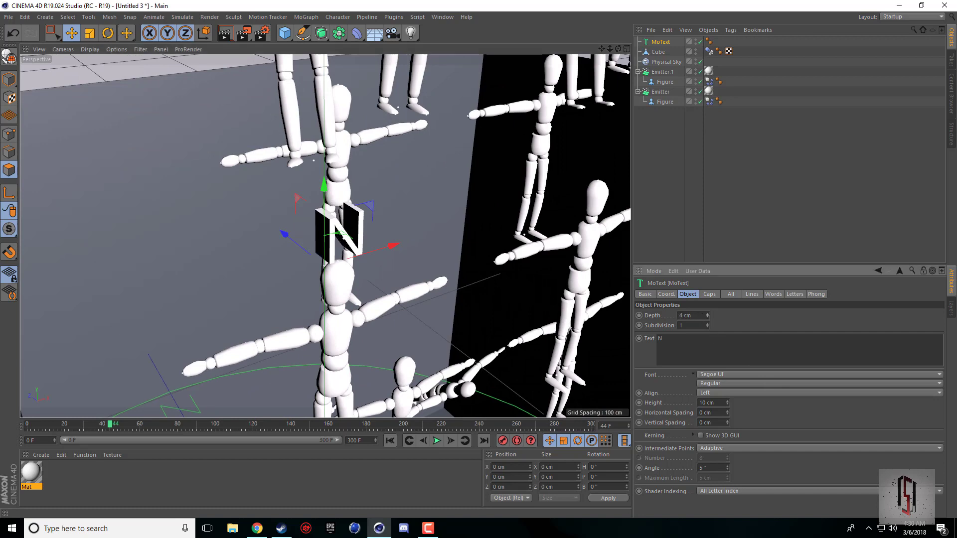
scroll(336, 173, "down", 8)
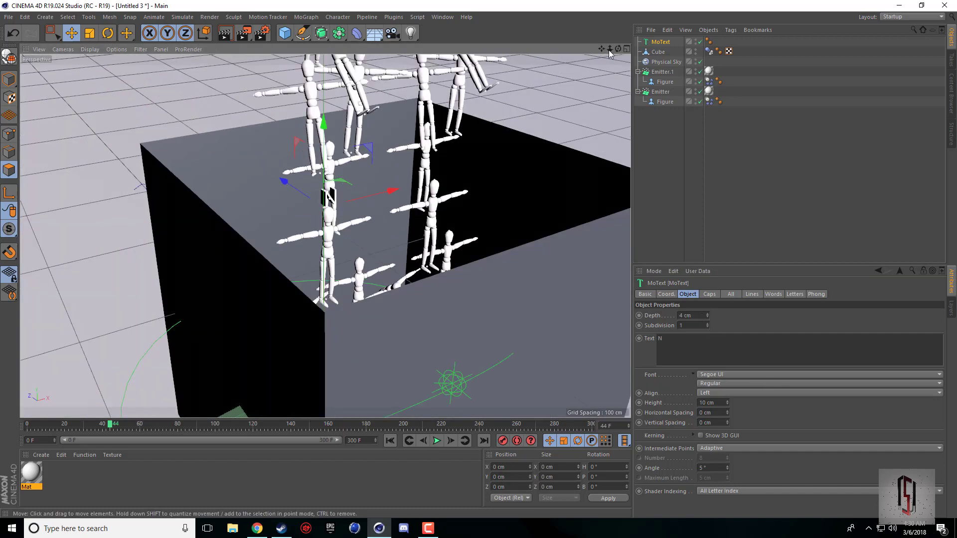
Delete the Figure under Emitter.1 and make the letter N MoText that emitter's child instead
left_click(659, 82)
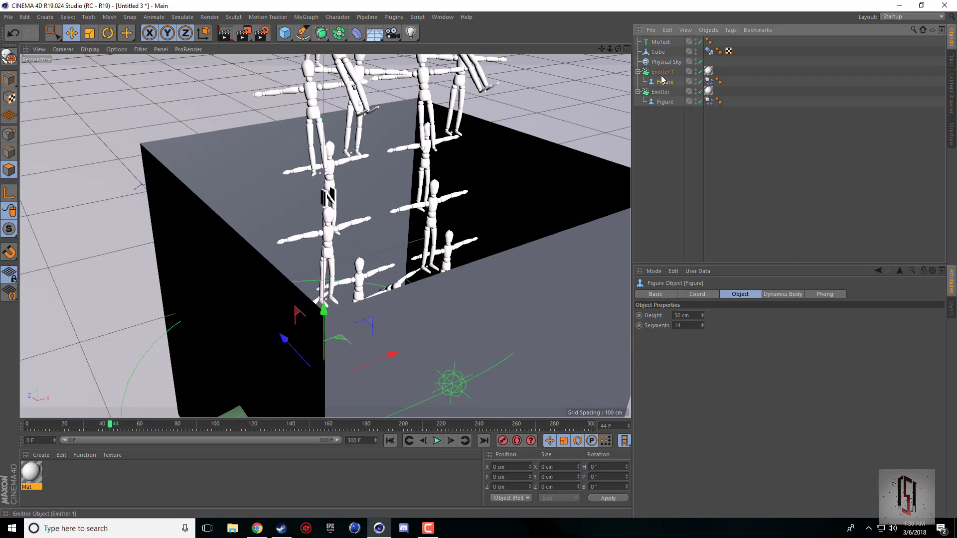
key("Delete")
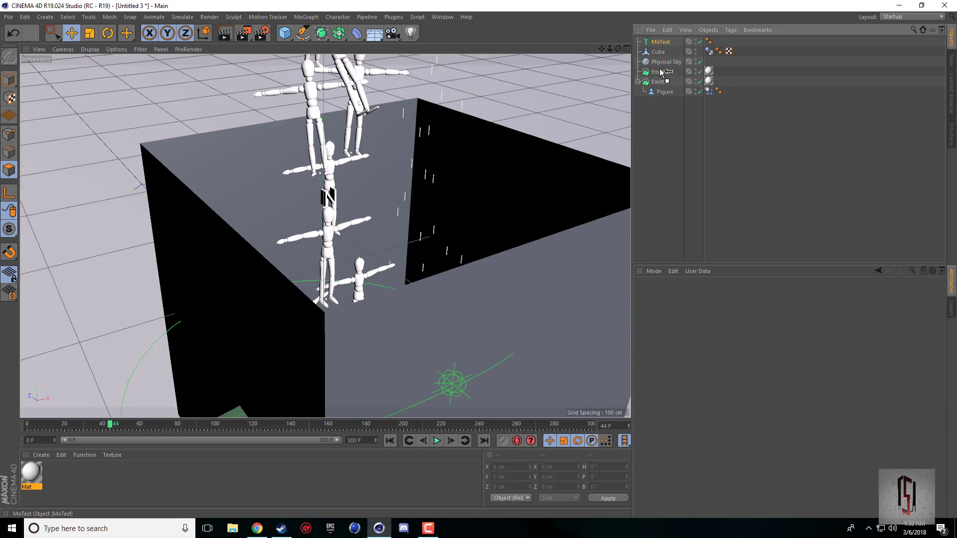
left_click_drag(661, 73, 668, 74)
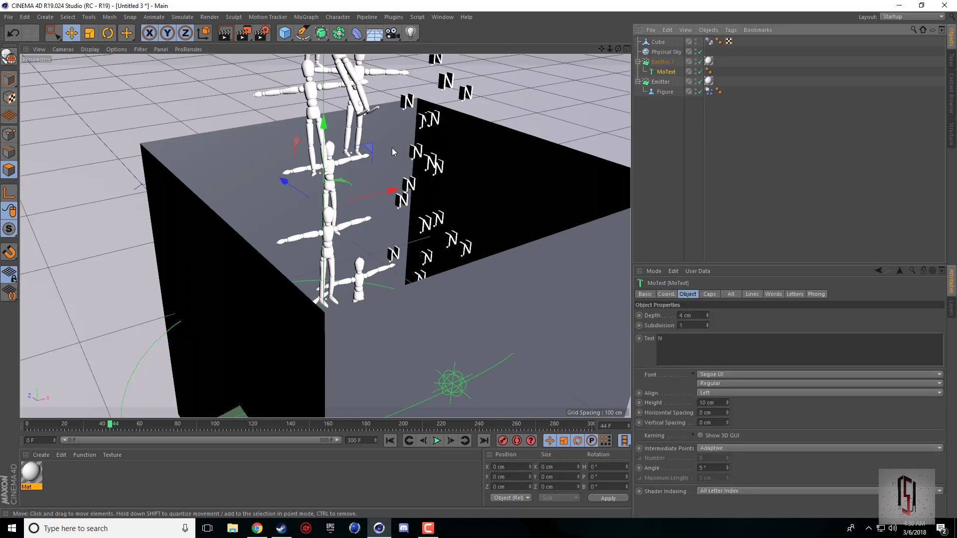
Apply a Rigid Body tag to the MoText under Emitter.1
right_click(663, 76)
mouse_move(696, 83)
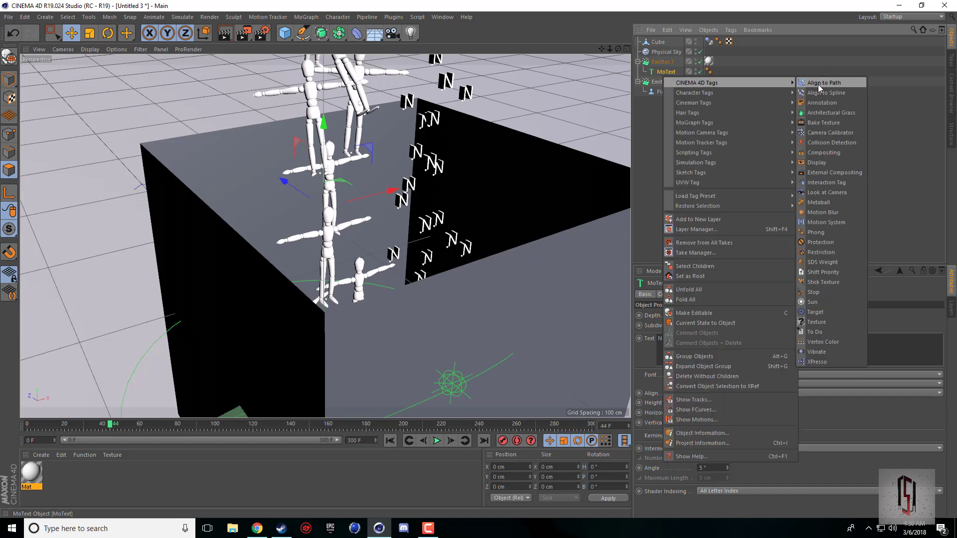
mouse_move(746, 166)
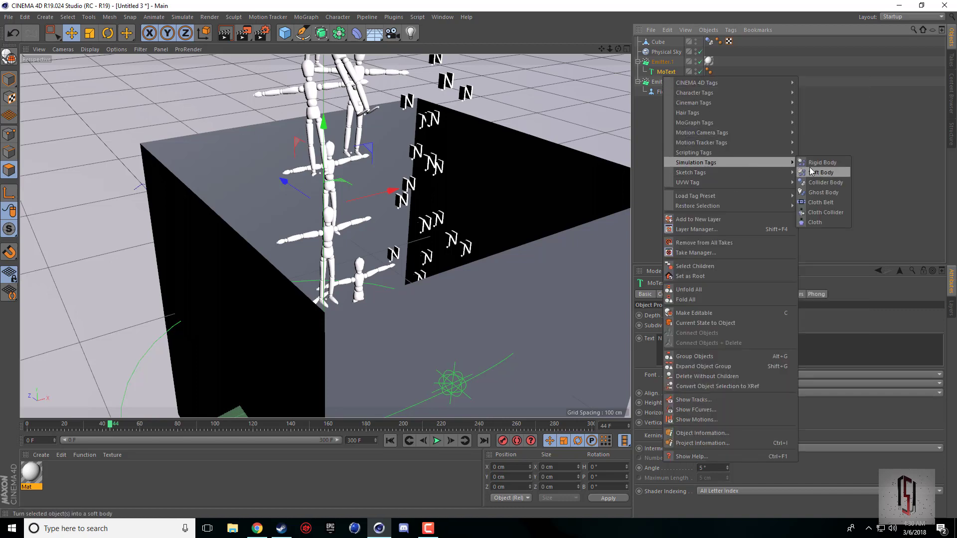
left_click(816, 163)
Replay the simulation from the first frame while looking down into the box at the falling figures and letters
left_click_drag(619, 48, 543, 246)
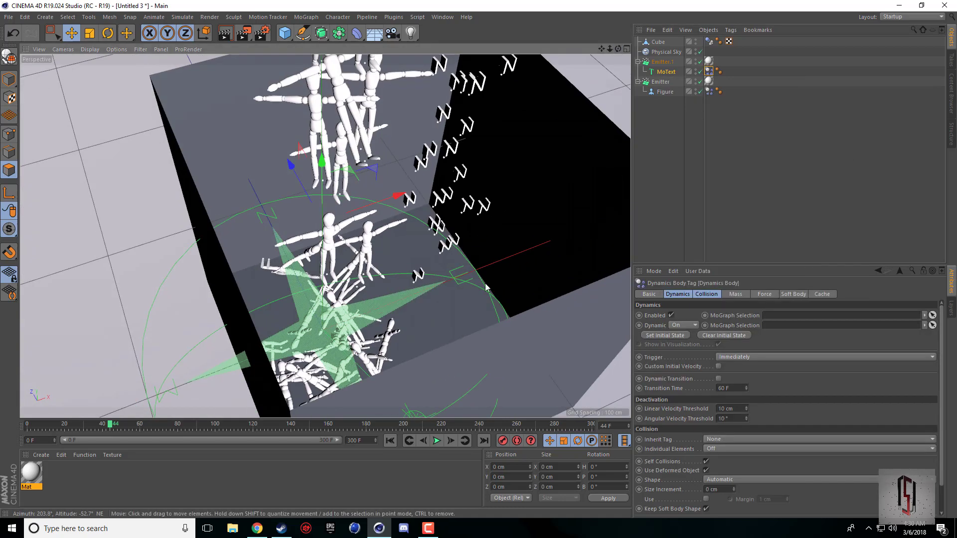
left_click(390, 440)
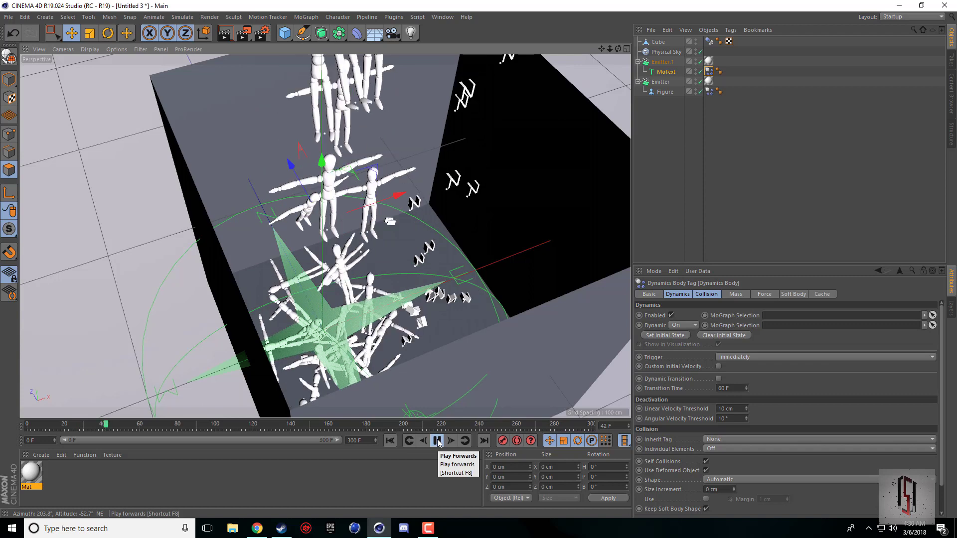
left_click(437, 440)
Delete the remaining Emitter together with its Figure, and replay the simulation with only the MoText letters falling into the box
left_click(660, 81)
key("Delete")
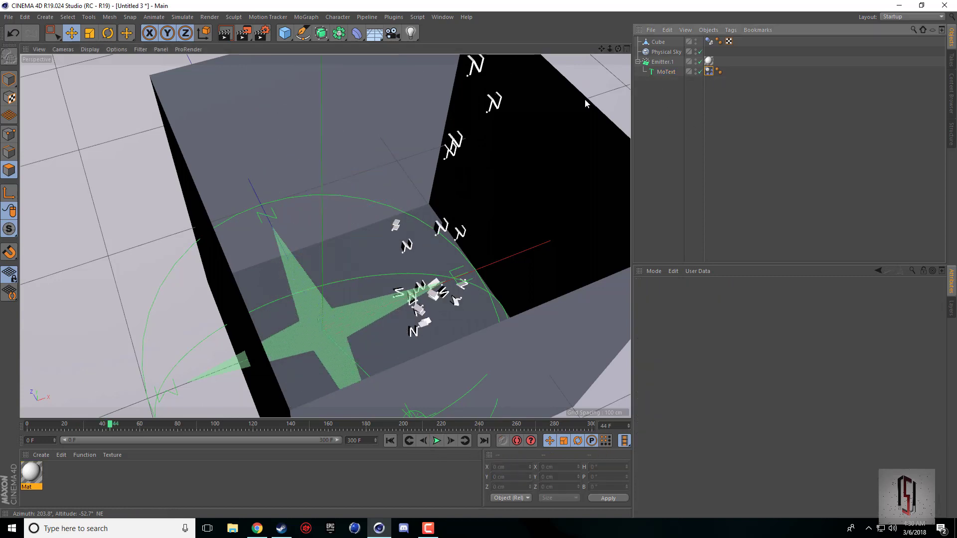
left_click(390, 441)
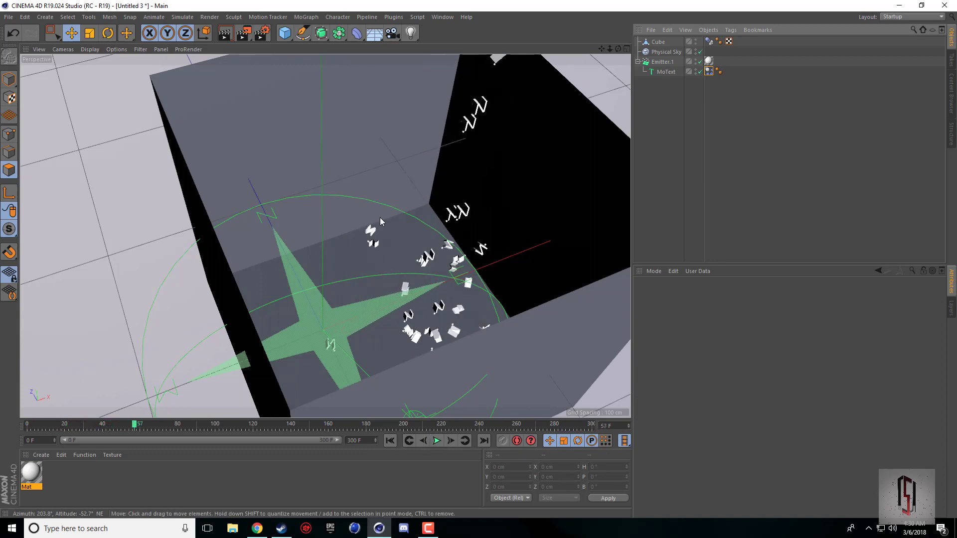
left_click(441, 17)
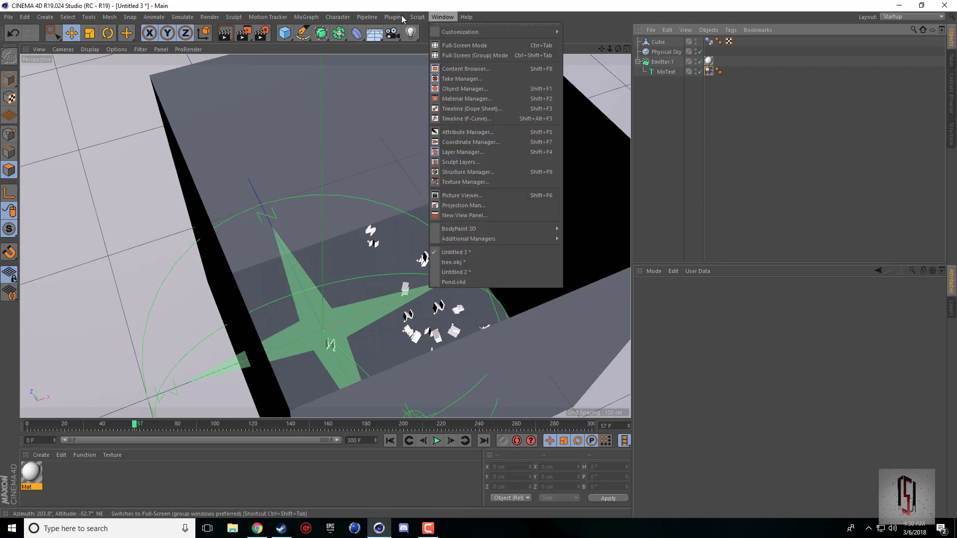
left_click(550, 43)
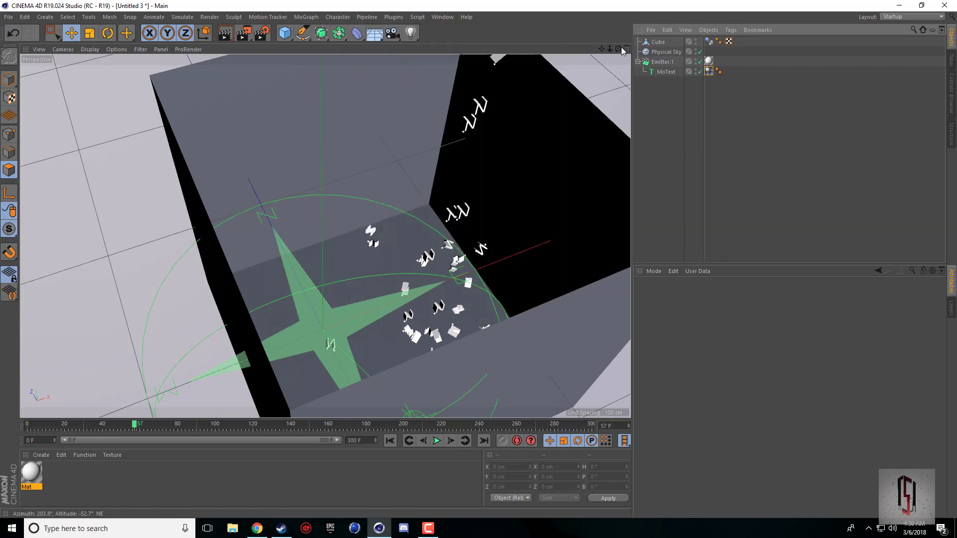
left_click_drag(618, 49, 580, 58)
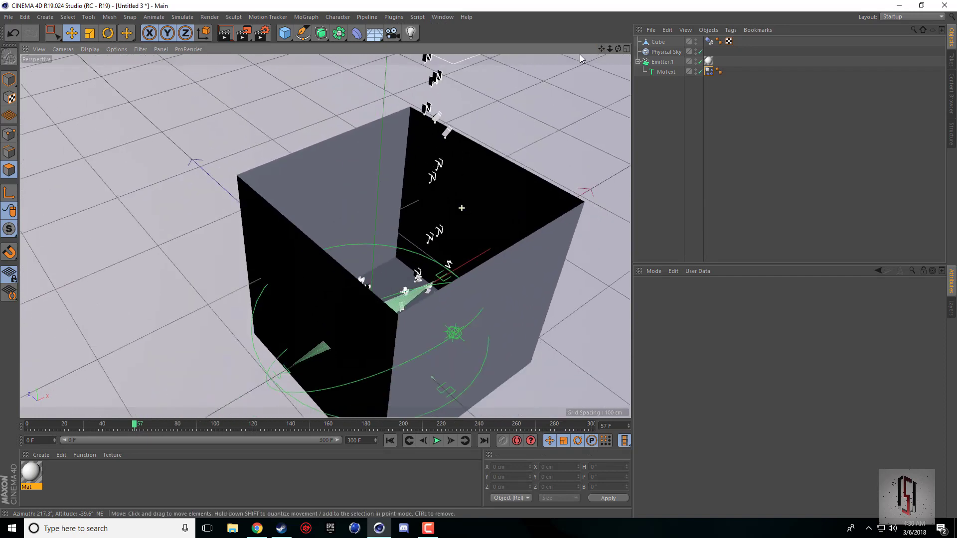
Switch to the open Untitled 2 project, play its sphere emitter simulation, and return to the first frame
left_click(442, 17)
left_click(466, 273)
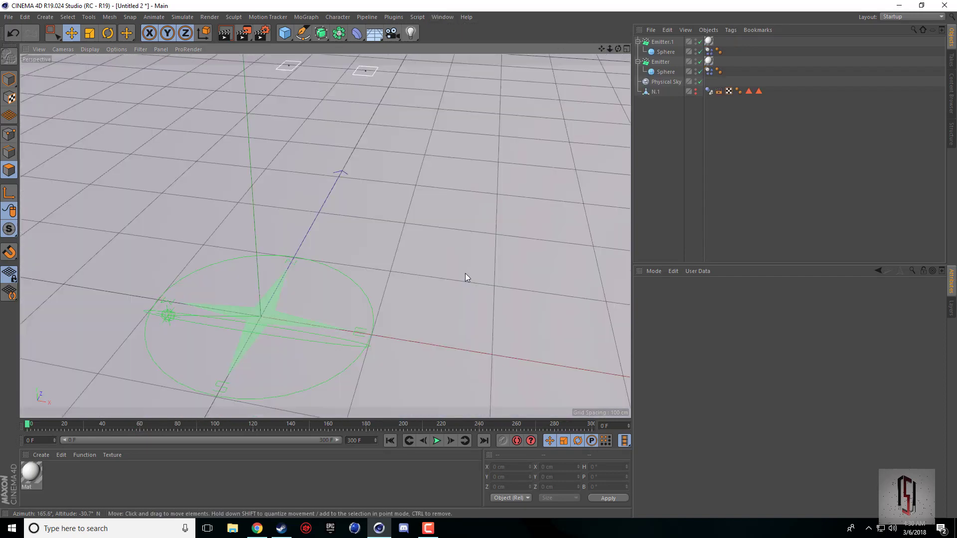
left_click(438, 441)
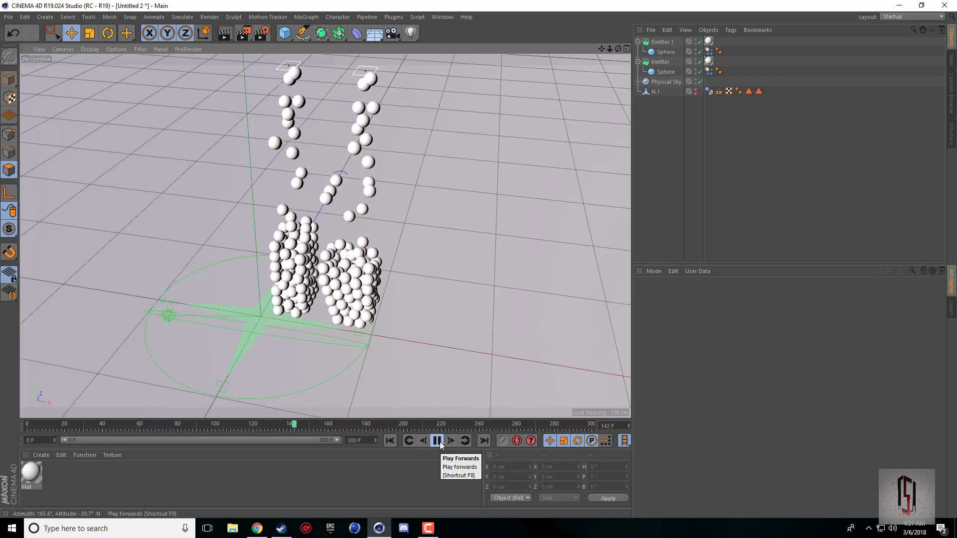
left_click(438, 442)
left_click(391, 441)
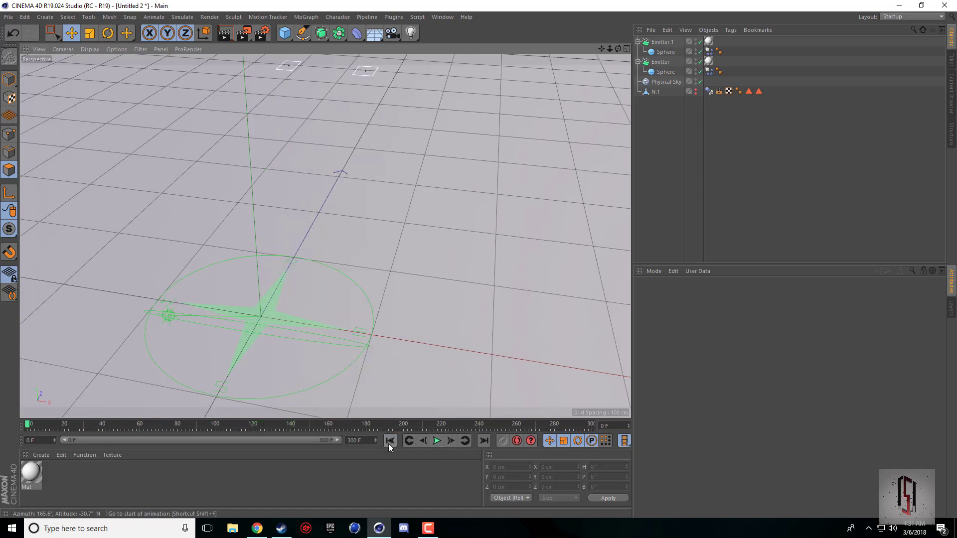
Replay the sphere simulation from the start to examine how the spheres fill the hidden letter N container
left_click(438, 441)
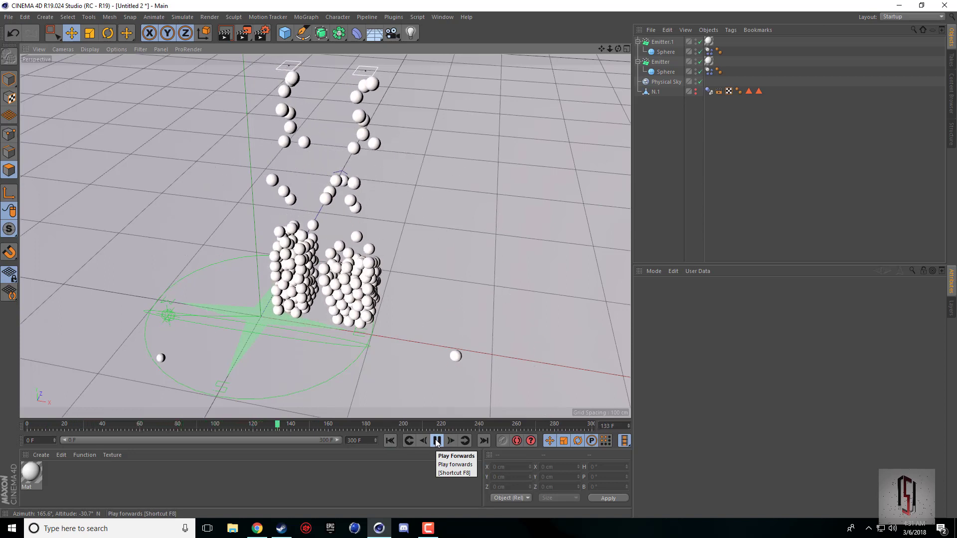
left_click(437, 441)
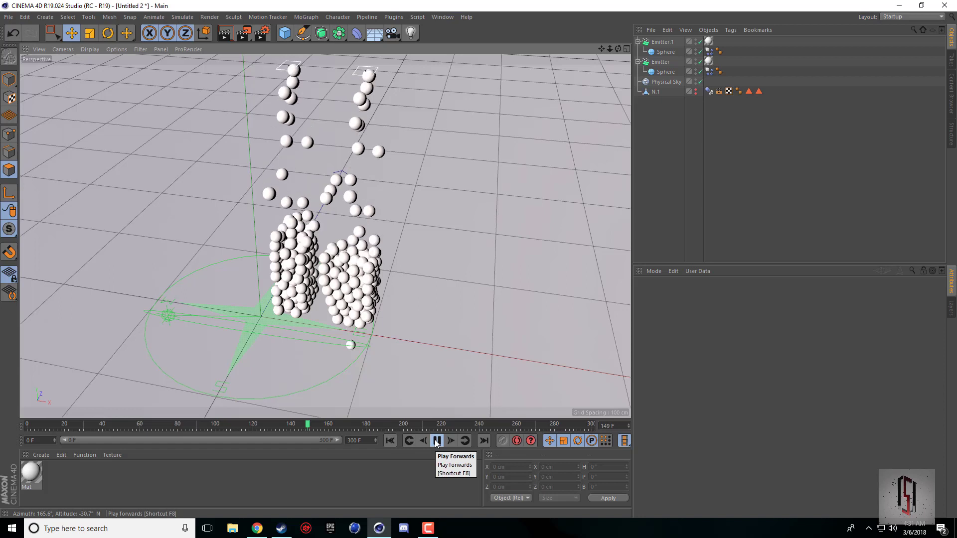
left_click(389, 441)
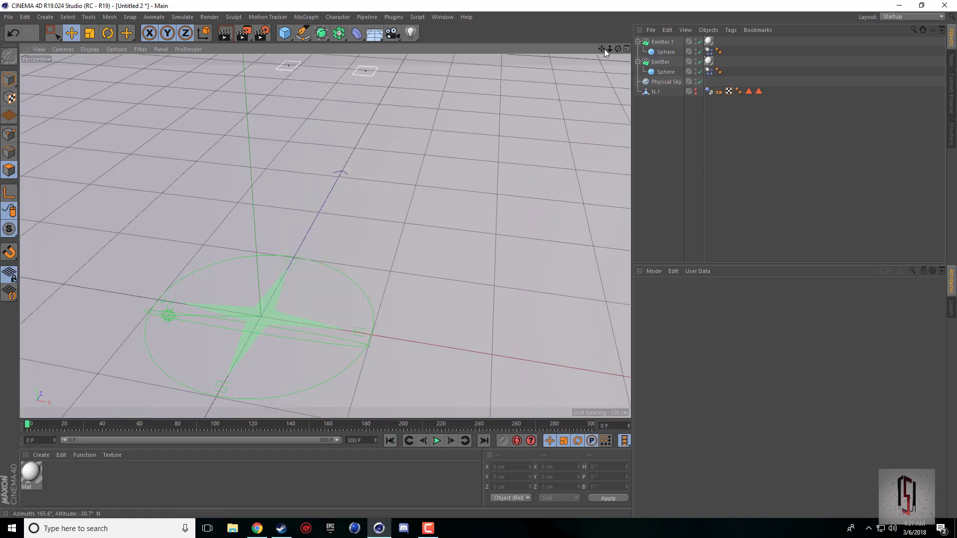
left_click_drag(603, 49, 587, 69)
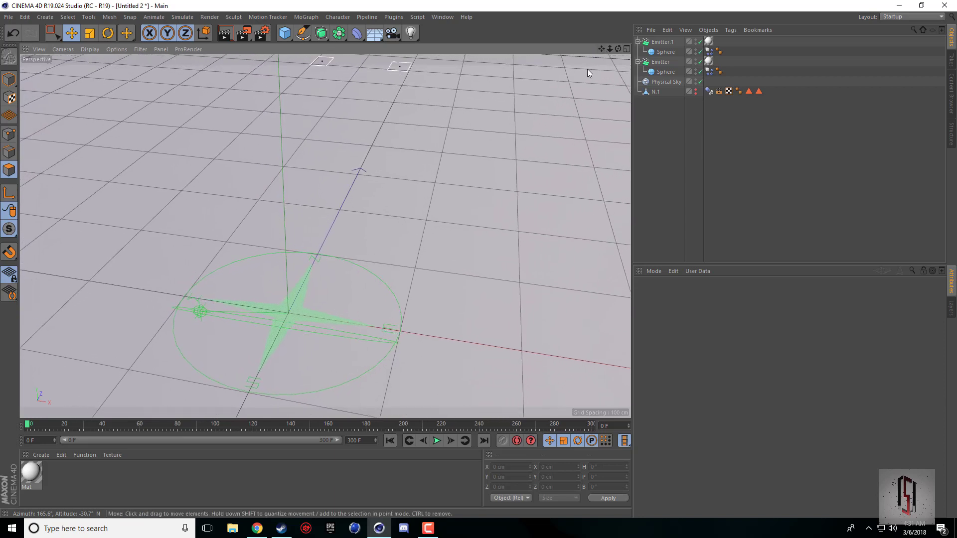
left_click(437, 442)
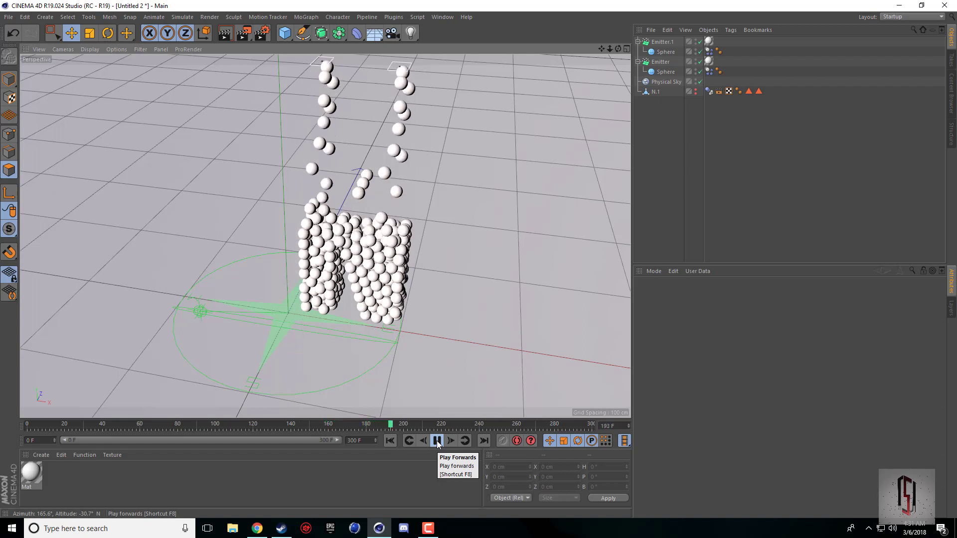
left_click(438, 441)
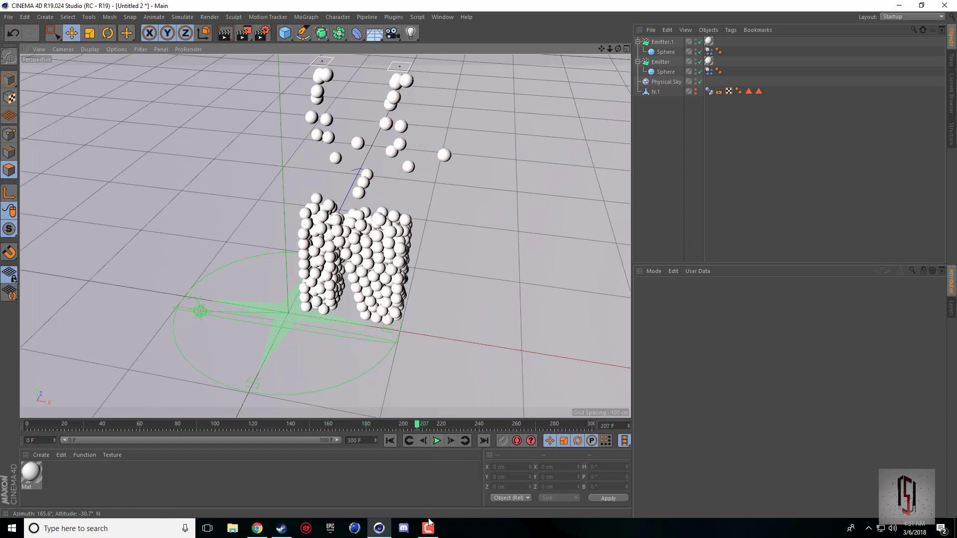